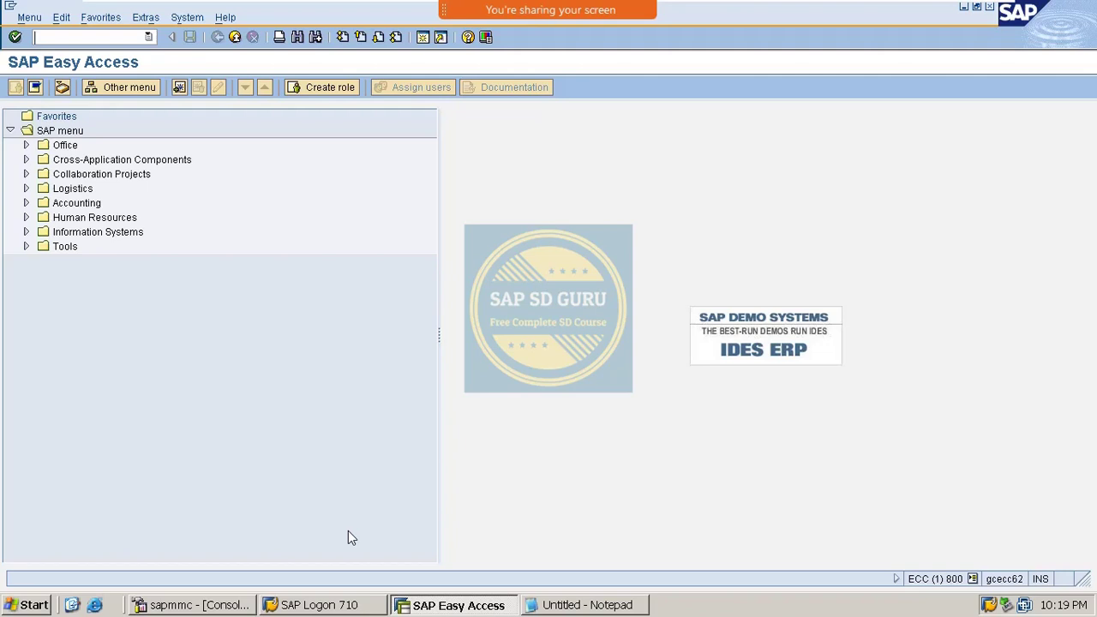
Move the meeting's sharing bar and participant video panel out of the way of the SAP window.
{"action": "mouse_move", "coordinate": [493, 9]}
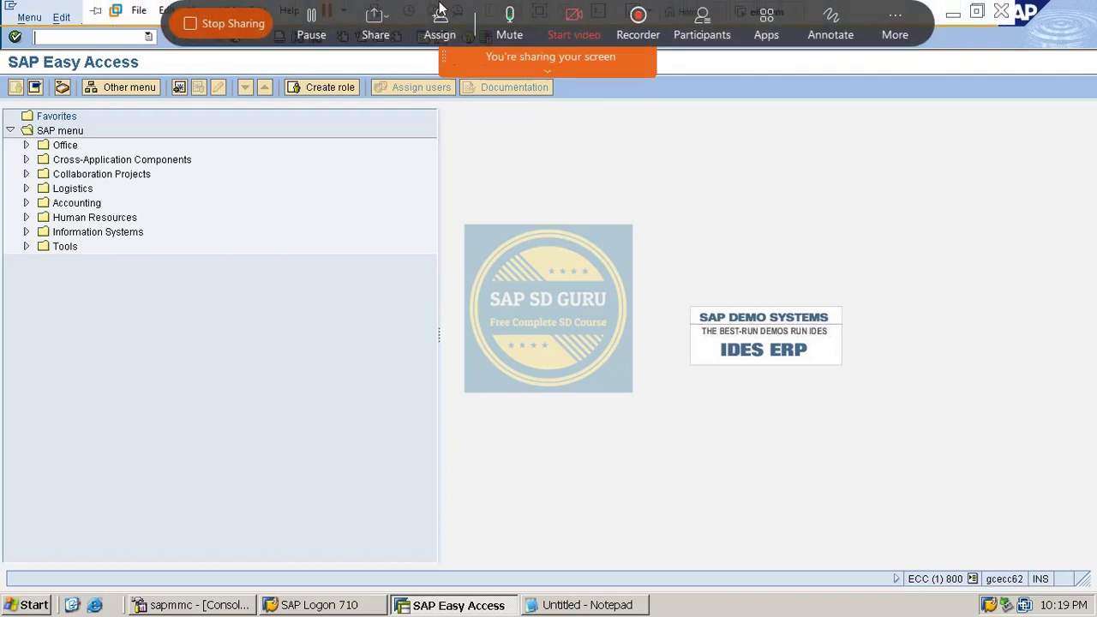
{"action": "left_click_drag", "start_coordinate": [443, 56], "coordinate": [701, 56]}
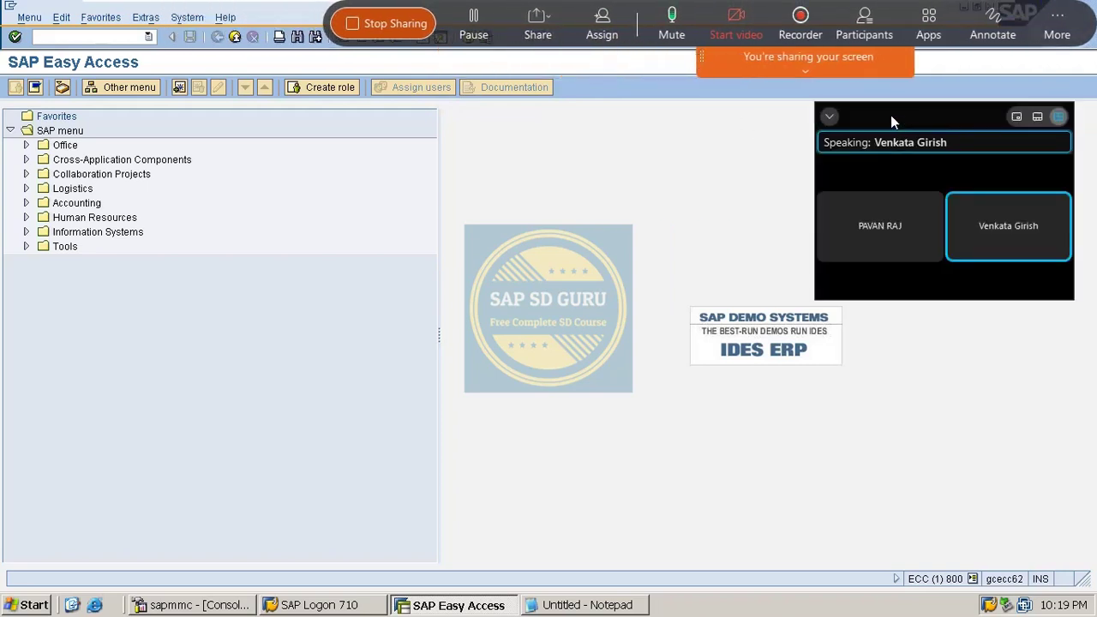
{"action": "left_click_drag", "start_coordinate": [892, 115], "coordinate": [915, 616]}
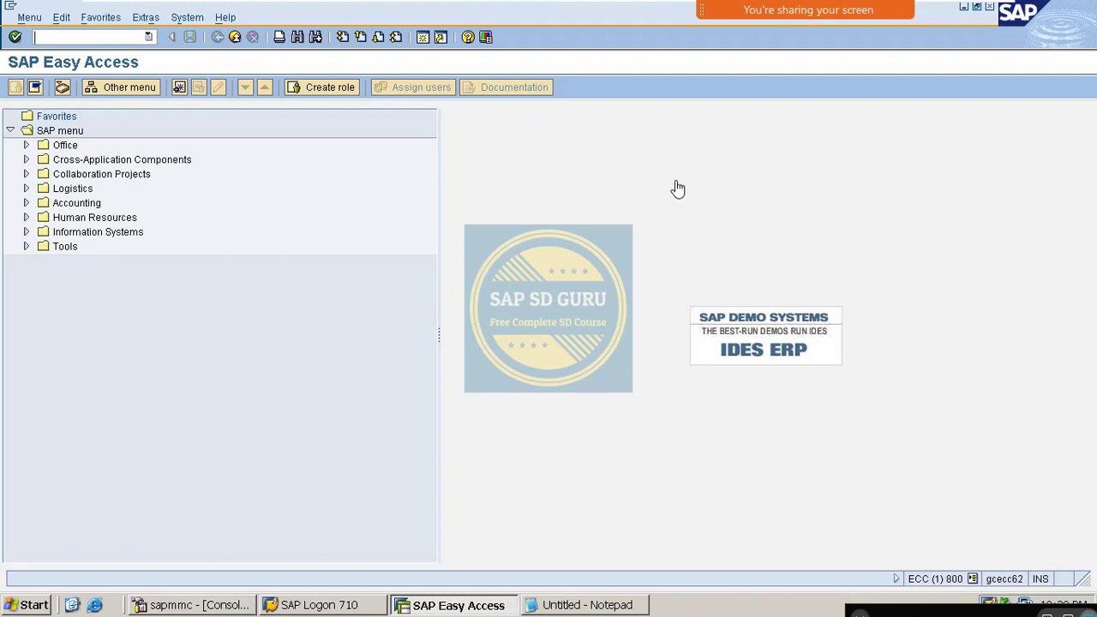
View the item category assignment with transaction VOV4 and the schedule line category assignment with transaction VOV5.
{"action": "left_click", "coordinate": [91, 41]}
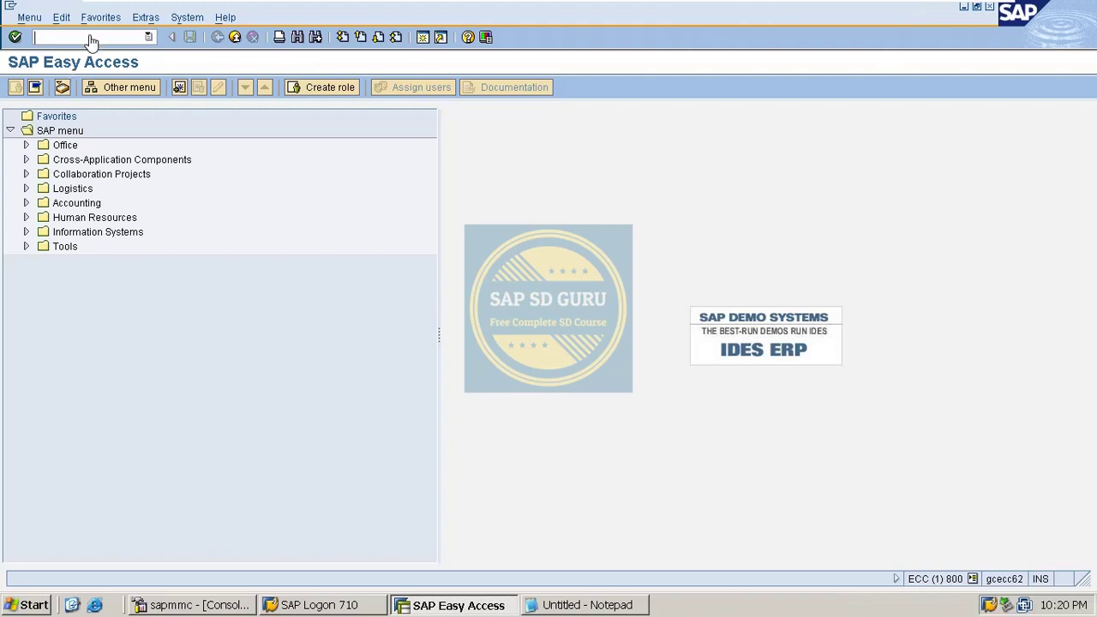
{"action": "type", "text": "vov4"}
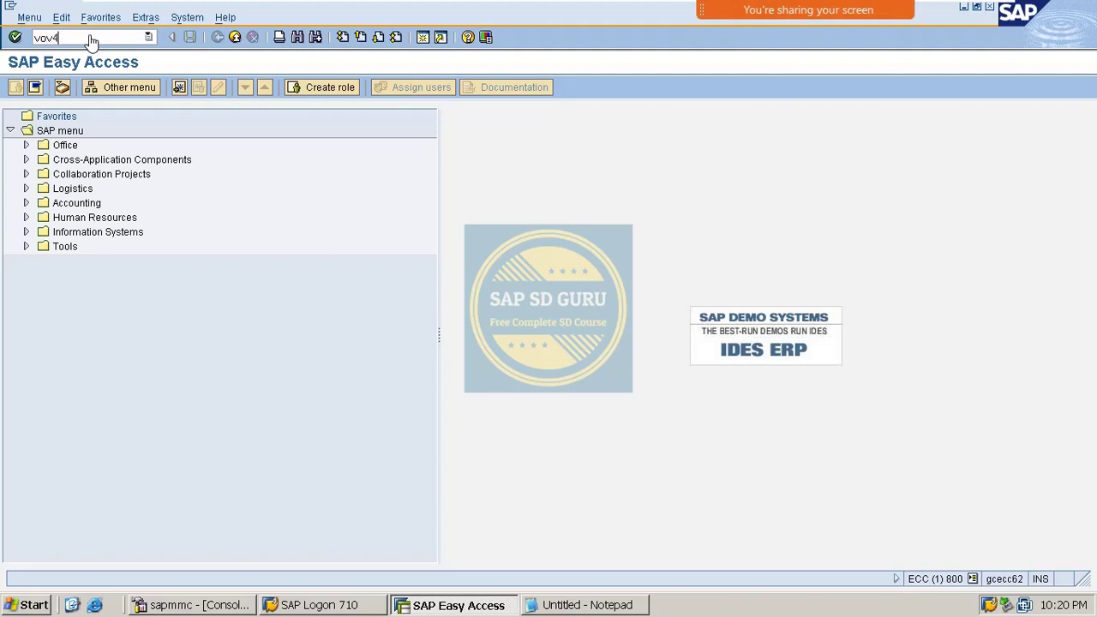
{"action": "key", "text": "Return"}
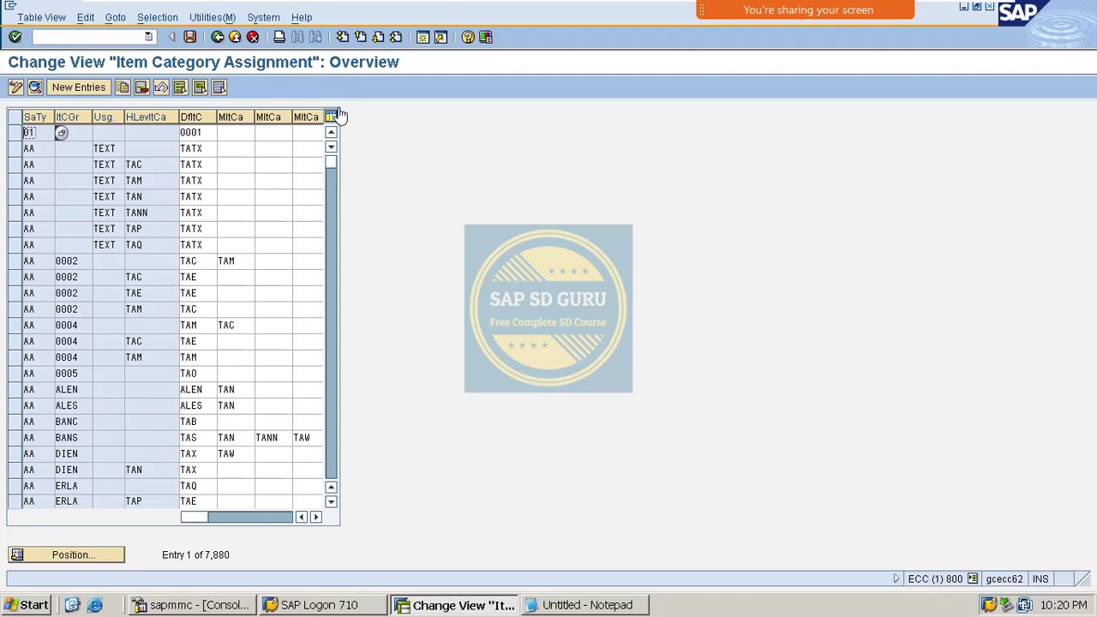
{"action": "left_click", "coordinate": [234, 38]}
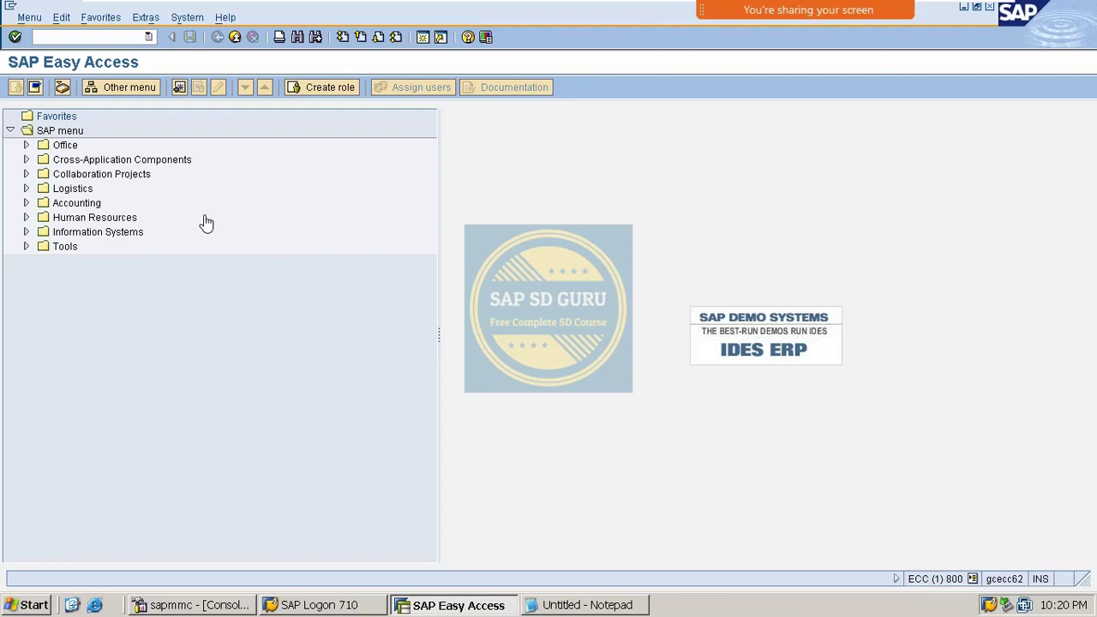
{"action": "type", "text": "vov5"}
{"action": "key", "text": "Return"}
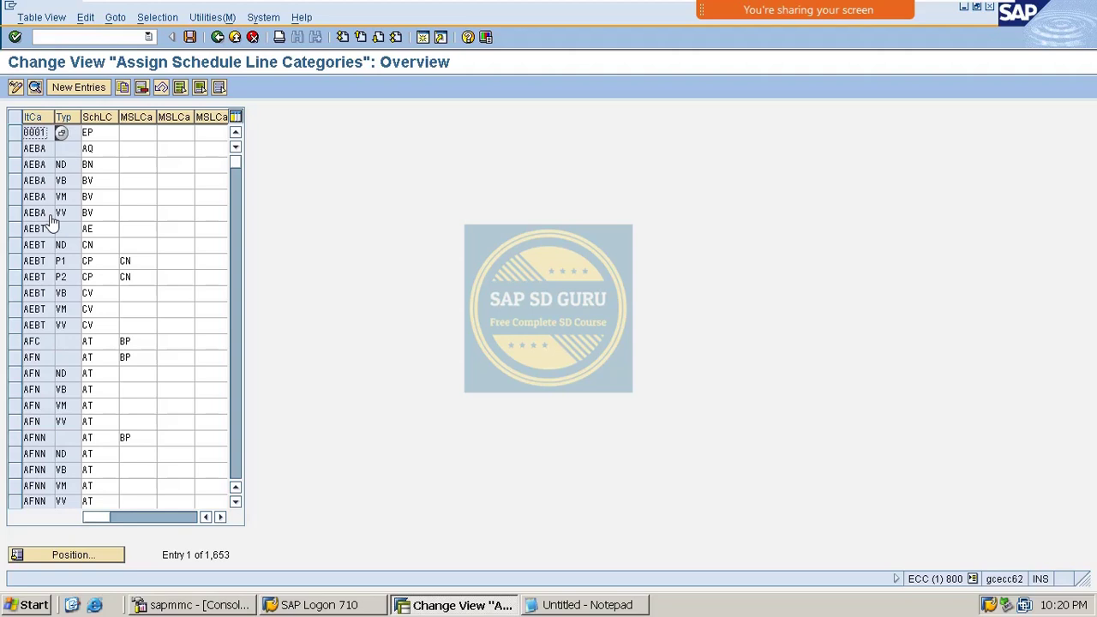
Open the SAP Reference IMG from the Customizing: Execute Project transaction.
{"action": "left_click", "coordinate": [94, 38]}
{"action": "key", "text": "Return"}
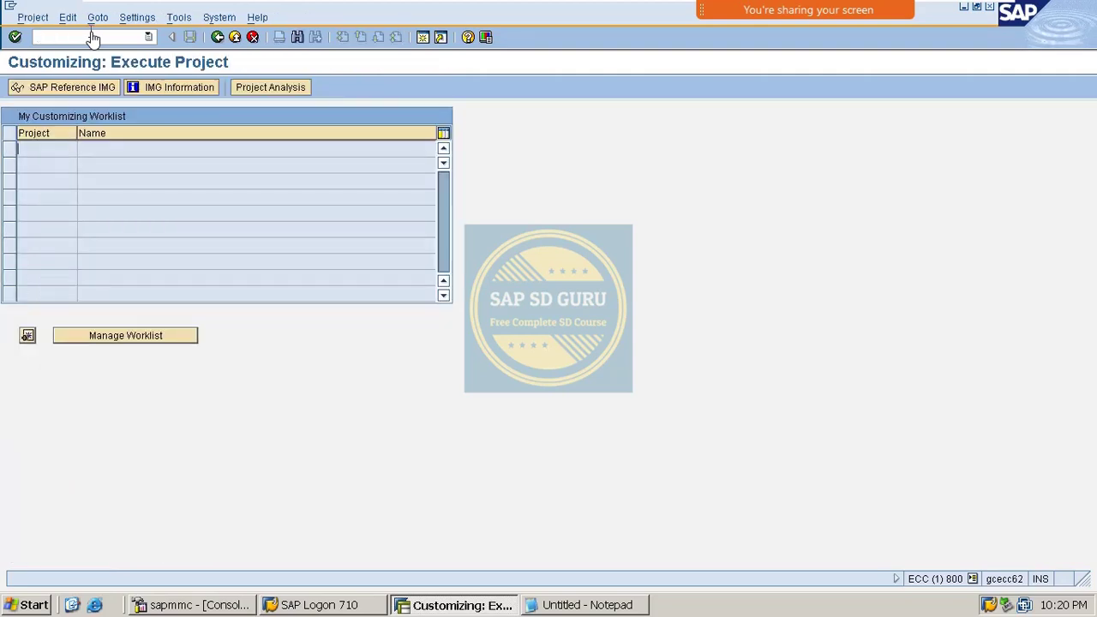
{"action": "left_click", "coordinate": [96, 99]}
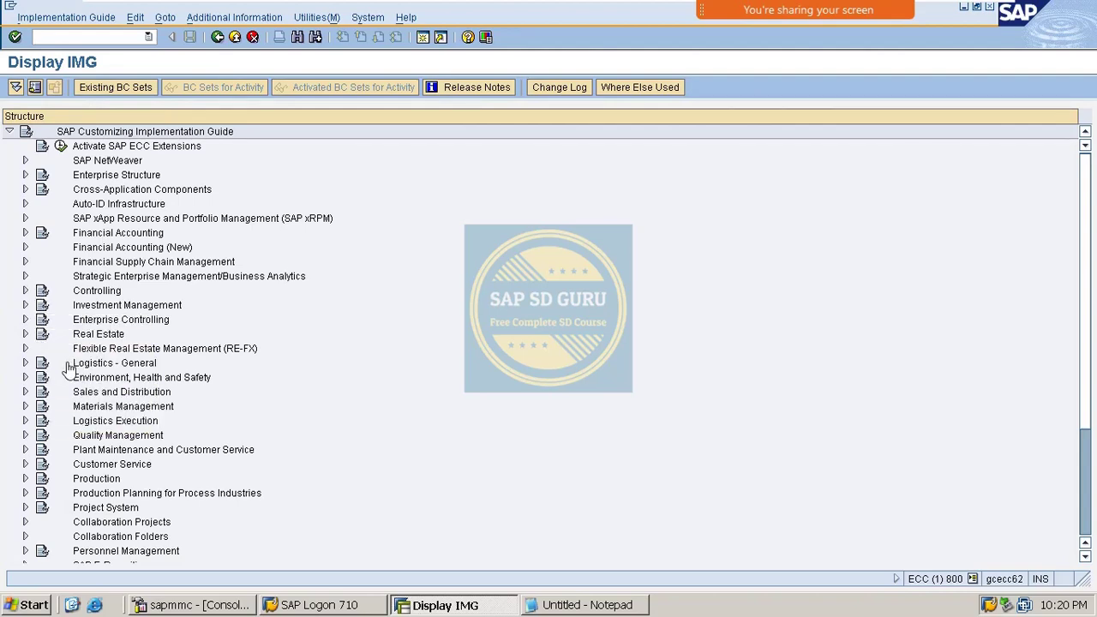
Expand Sales and Distribution, Sales and Sales Documents in the implementation guide.
{"action": "left_click", "coordinate": [25, 393]}
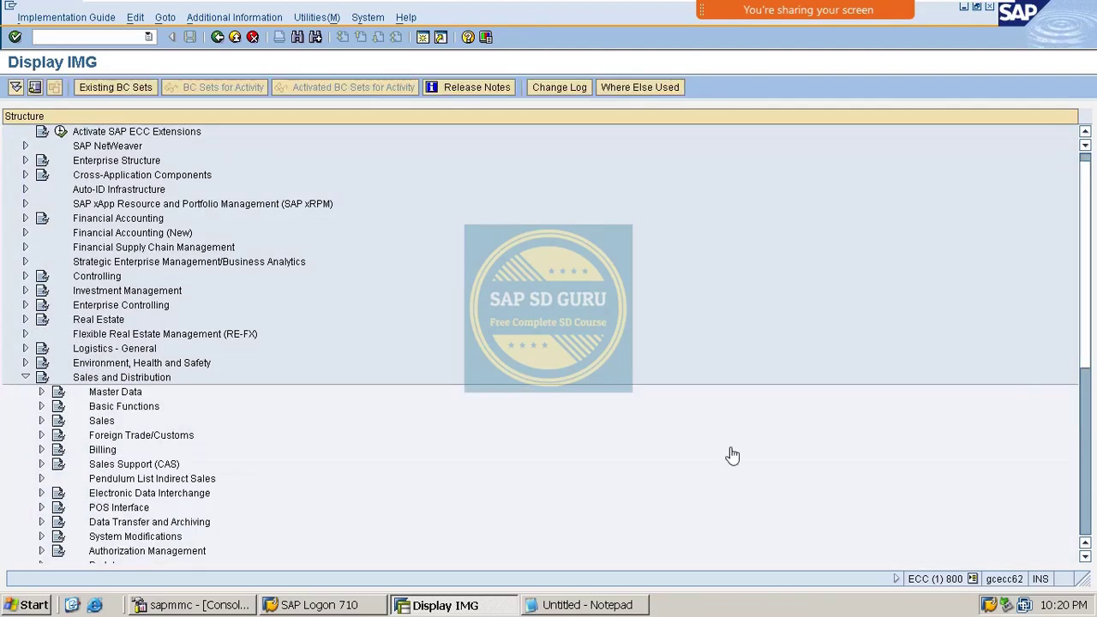
{"action": "scroll", "coordinate": [120, 458], "scroll_direction": "down", "scroll_amount": 2}
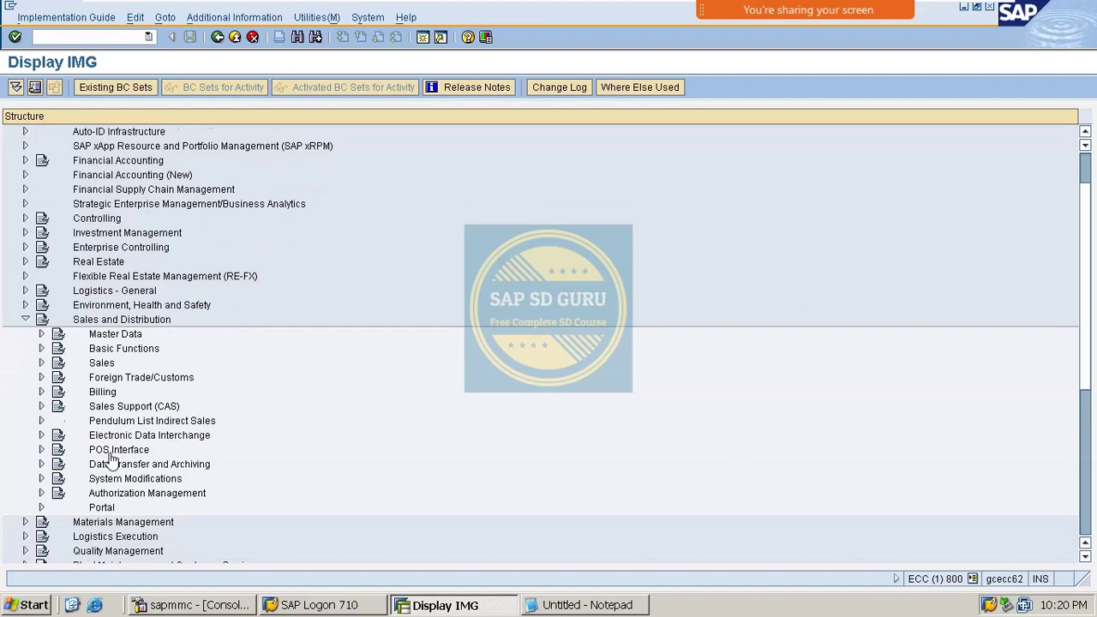
{"action": "scroll", "coordinate": [110, 464], "scroll_direction": "down", "scroll_amount": 1}
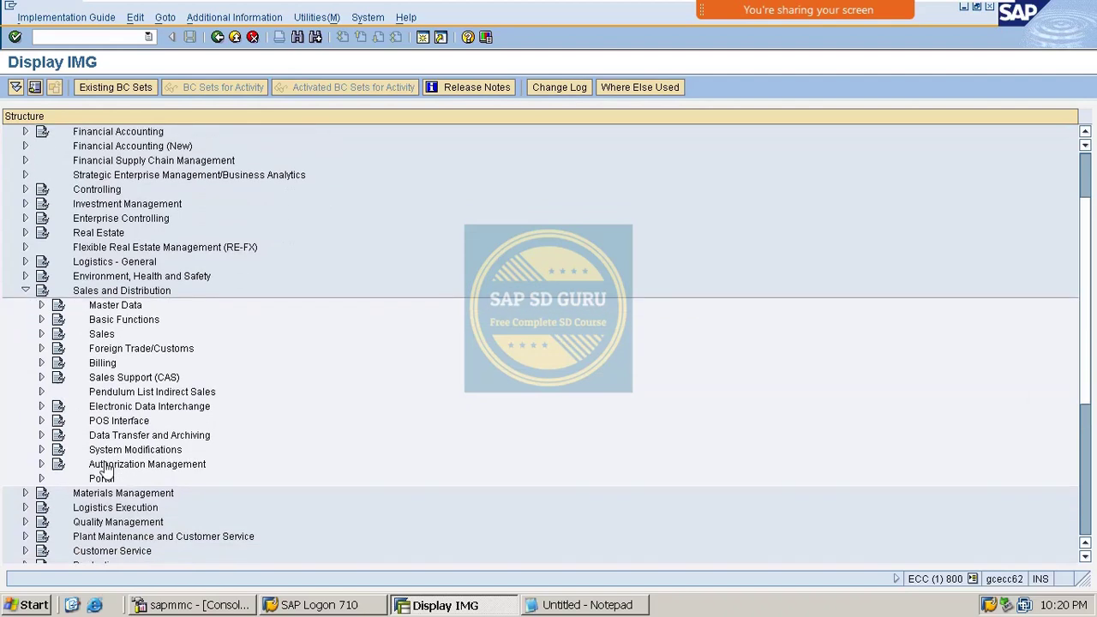
{"action": "left_click", "coordinate": [42, 333]}
{"action": "scroll", "coordinate": [96, 381], "scroll_direction": "down", "scroll_amount": 2}
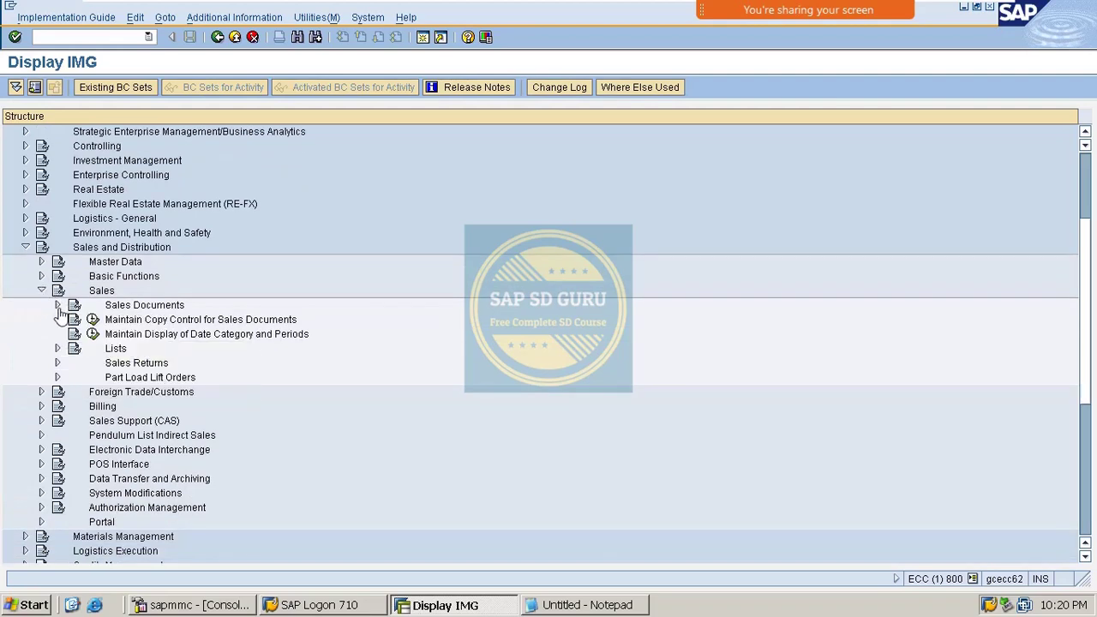
{"action": "left_click", "coordinate": [57, 306]}
{"action": "left_click", "coordinate": [57, 306]}
{"action": "scroll", "coordinate": [60, 315], "scroll_direction": "down", "scroll_amount": 1}
{"action": "left_click", "coordinate": [58, 292]}
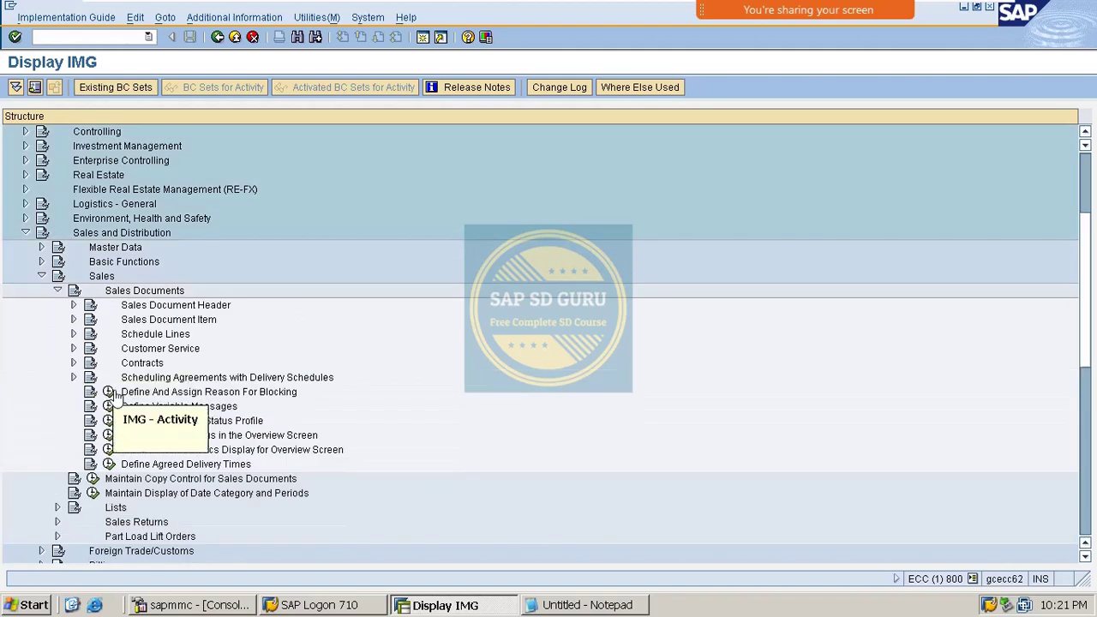
Expand Schedule Lines and view the Assign Schedule Line Categories activity, returning to the implementation guide.
{"action": "left_click", "coordinate": [73, 334]}
{"action": "scroll", "coordinate": [128, 326], "scroll_direction": "down", "scroll_amount": 1}
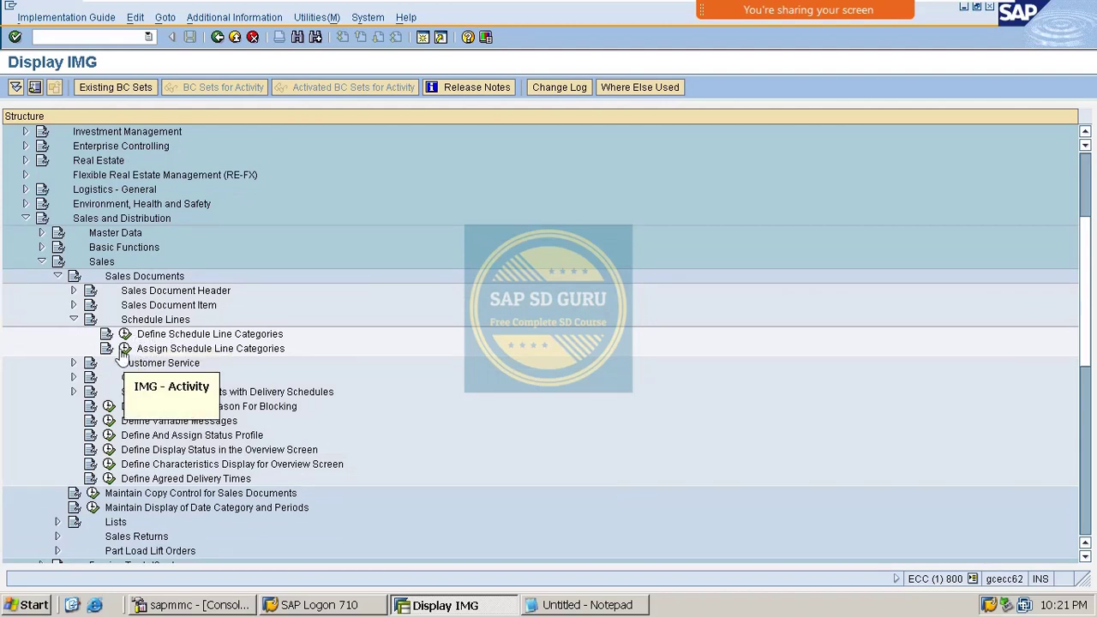
{"action": "left_click", "coordinate": [124, 349]}
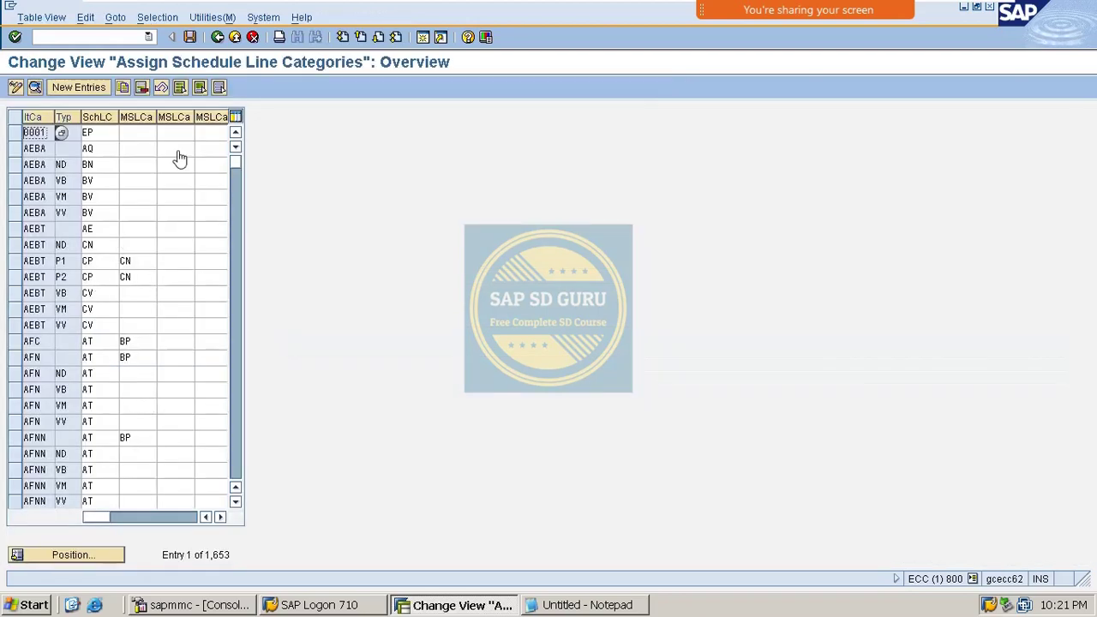
{"action": "left_click", "coordinate": [219, 38]}
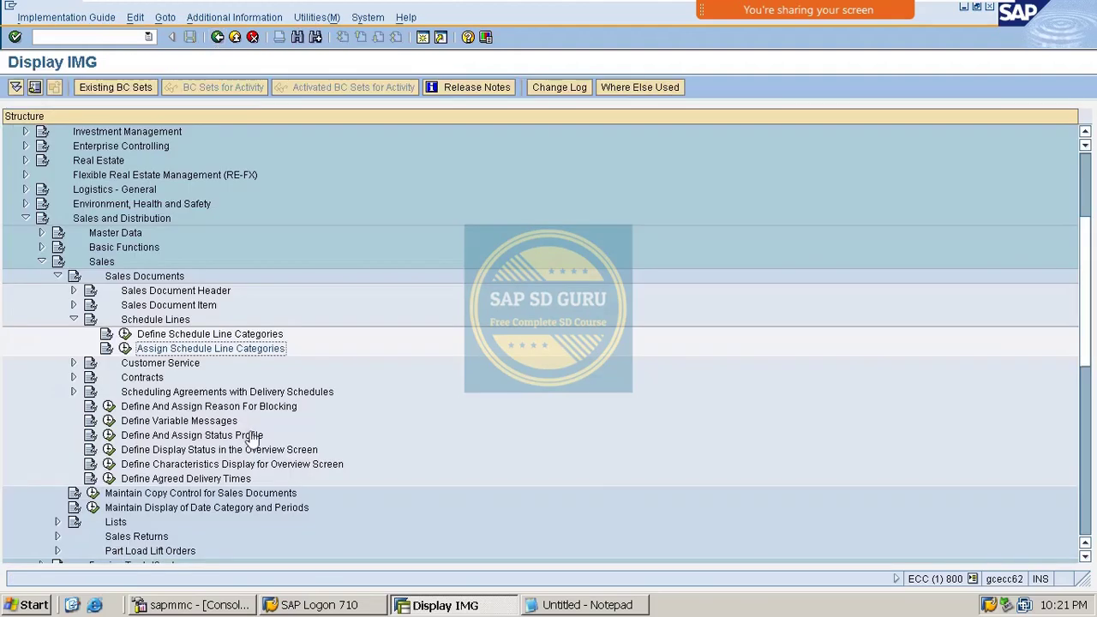
View the documentation and the overview table of the Define Schedule Line Categories activity, returning to the implementation guide.
{"action": "left_click", "coordinate": [106, 334]}
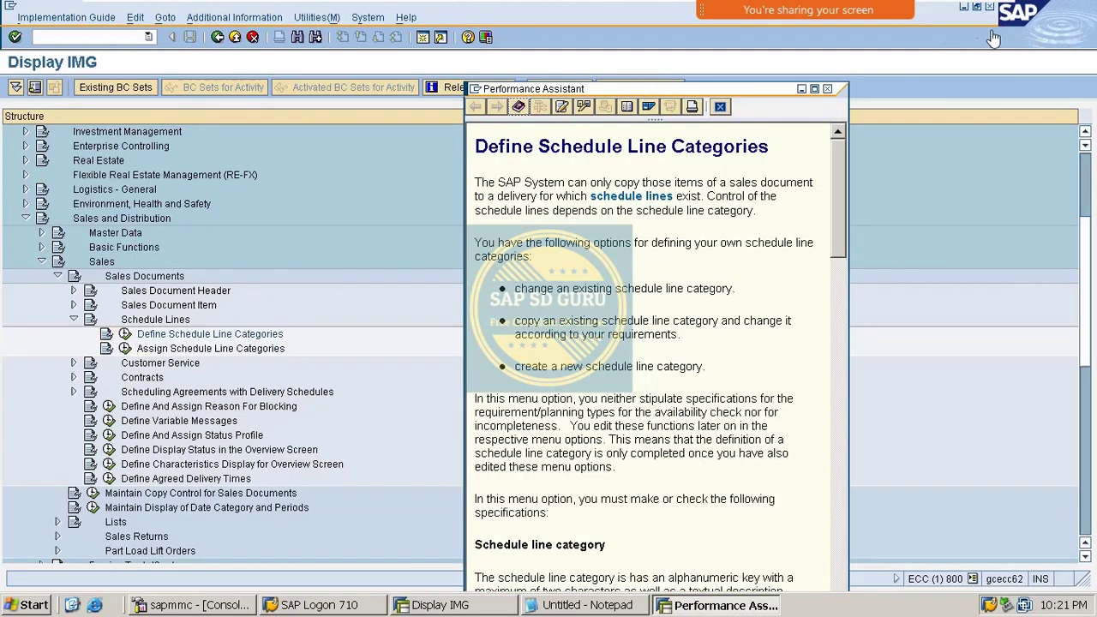
{"action": "left_click", "coordinate": [827, 89]}
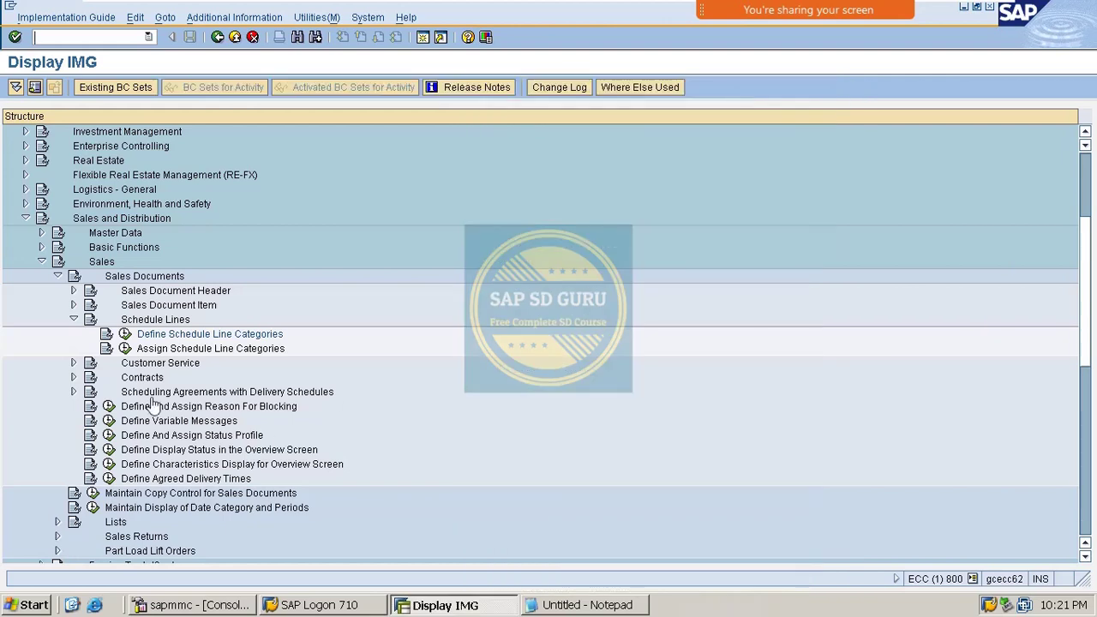
{"action": "left_click", "coordinate": [125, 334]}
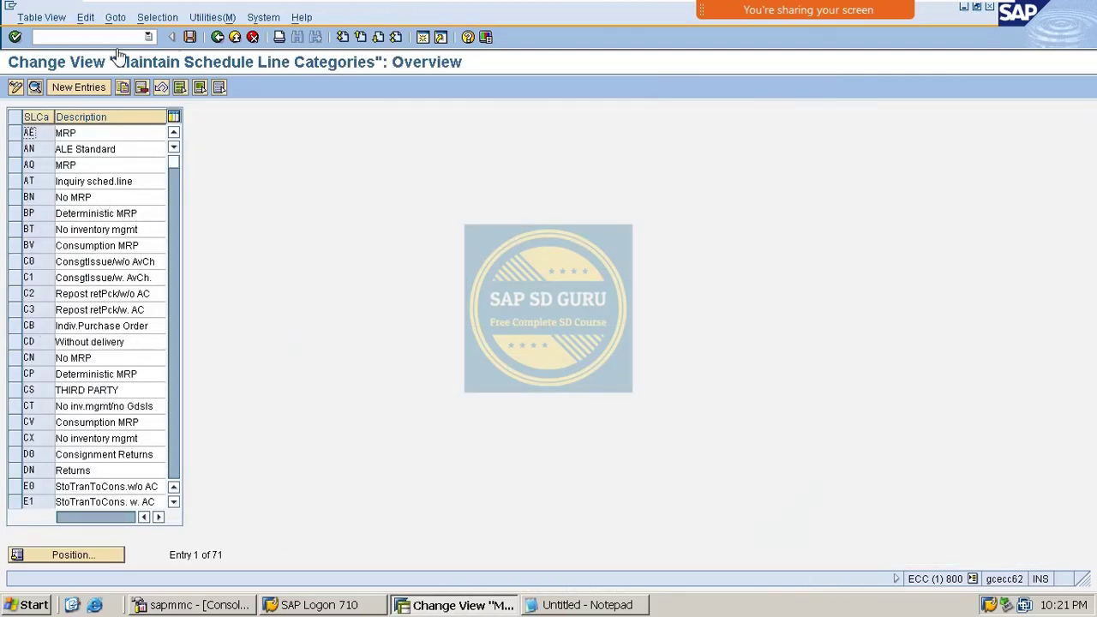
{"action": "left_click", "coordinate": [217, 36]}
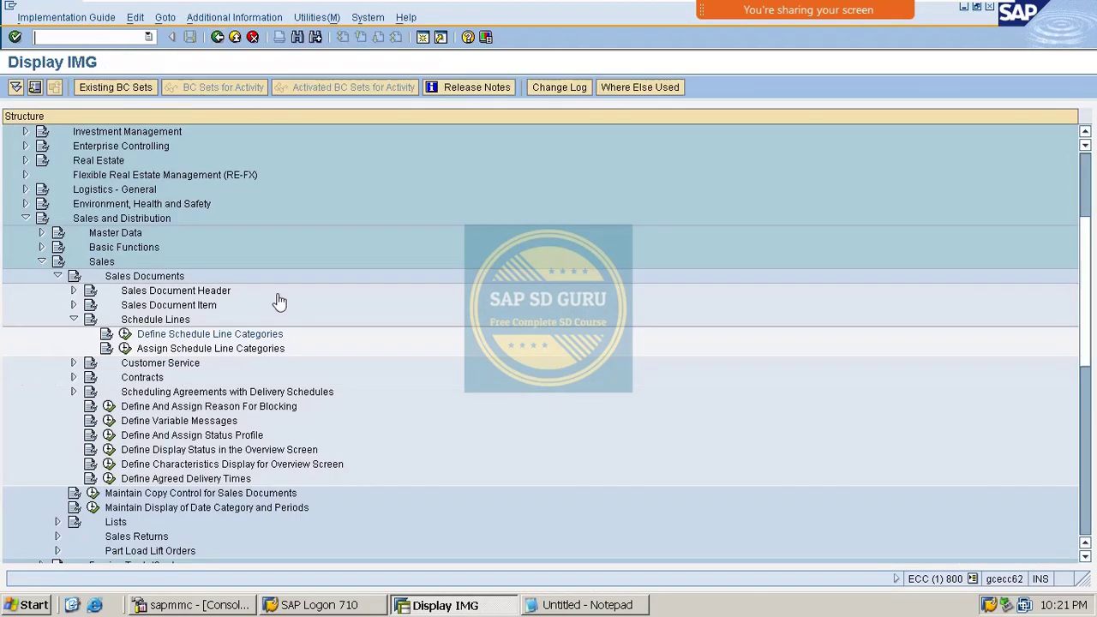
Open the Assign Schedule Line Categories overview and handwrite the annotation "I — S.T" in the empty area beside the table.
{"action": "left_click", "coordinate": [125, 349]}
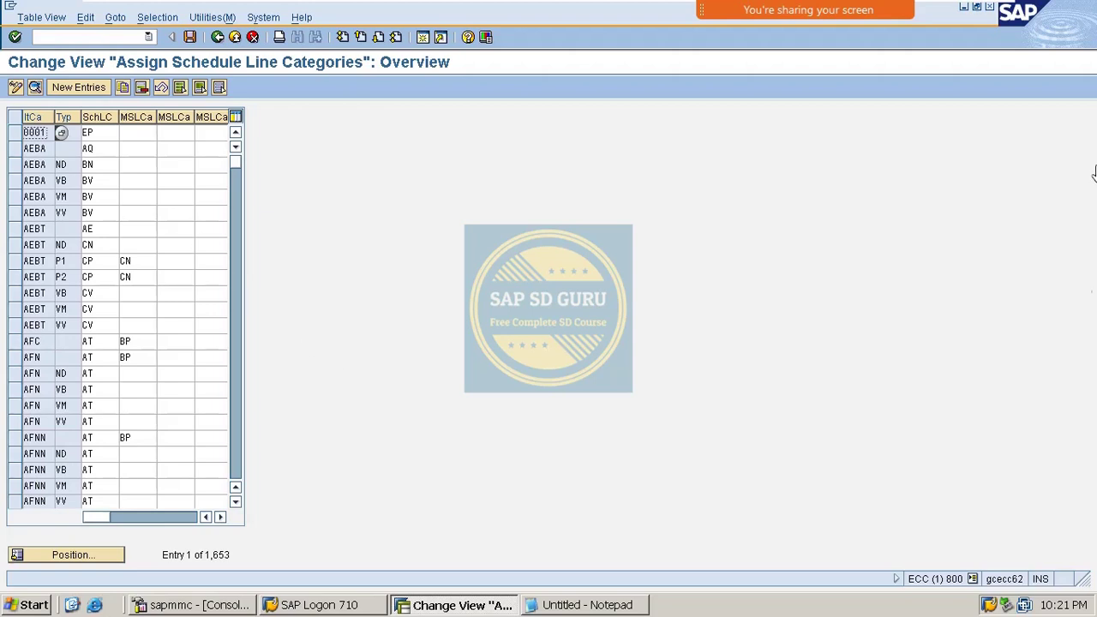
{"action": "mouse_move", "coordinate": [929, 8]}
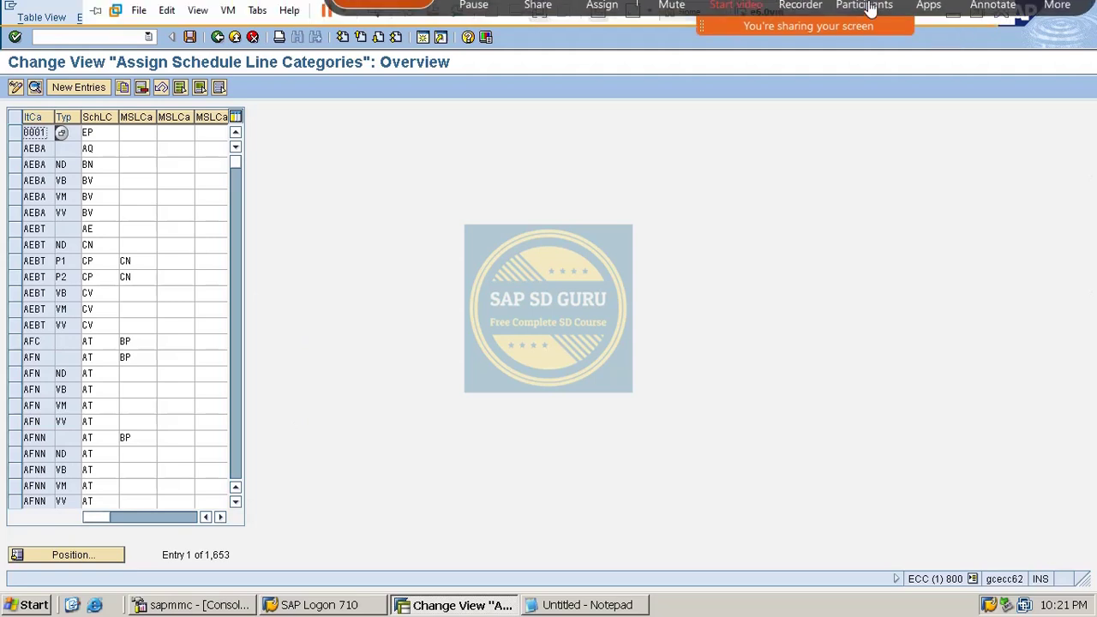
{"action": "left_click", "coordinate": [991, 26]}
{"action": "mouse_move", "coordinate": [313, 171]}
{"action": "left_mouse_down"}
{"action": "mouse_move", "coordinate": [314, 216]}
{"action": "mouse_move", "coordinate": [333, 164]}
{"action": "left_mouse_up"}
{"action": "mouse_move", "coordinate": [295, 232]}
{"action": "left_mouse_down"}
{"action": "mouse_move", "coordinate": [345, 206]}
{"action": "mouse_move", "coordinate": [478, 180]}
{"action": "left_mouse_up"}
{"action": "mouse_move", "coordinate": [545, 152]}
{"action": "left_mouse_down"}
{"action": "mouse_move", "coordinate": [527, 196]}
{"action": "mouse_move", "coordinate": [499, 185]}
{"action": "left_mouse_up"}
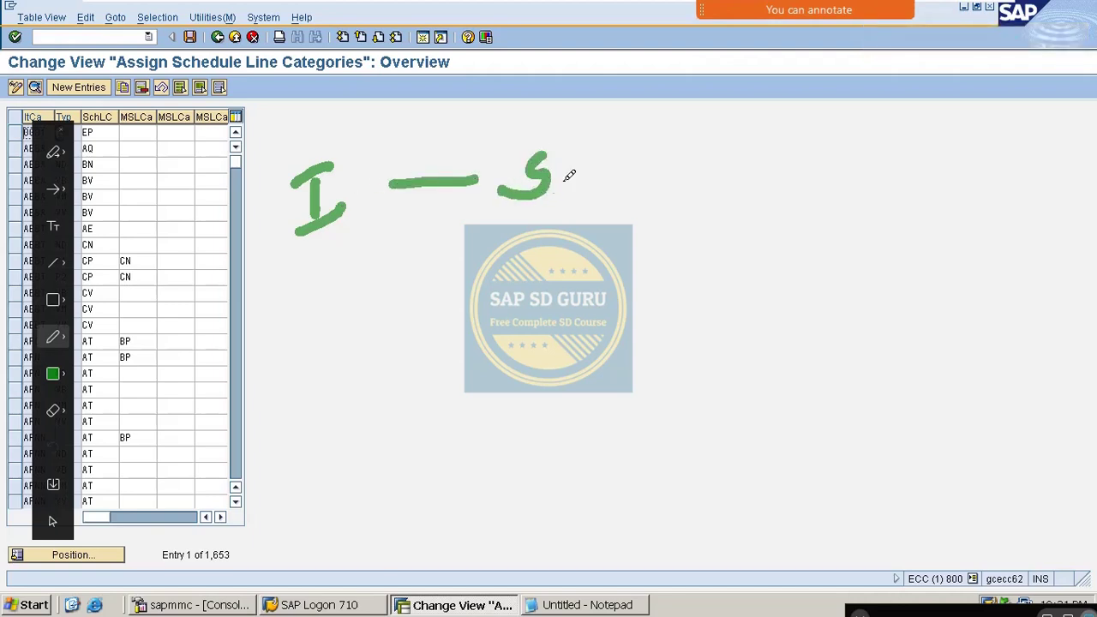
{"action": "left_click", "coordinate": [566, 171]}
{"action": "mouse_move", "coordinate": [592, 147]}
{"action": "left_mouse_down"}
{"action": "mouse_move", "coordinate": [584, 183]}
{"action": "mouse_move", "coordinate": [614, 131]}
{"action": "left_mouse_up"}
Continue the handwritten item category formula with "+ I.C.g + I.U +" after "S.T".
{"action": "mouse_move", "coordinate": [636, 170]}
{"action": "left_mouse_down"}
{"action": "mouse_move", "coordinate": [669, 138]}
{"action": "mouse_move", "coordinate": [671, 199]}
{"action": "left_mouse_up"}
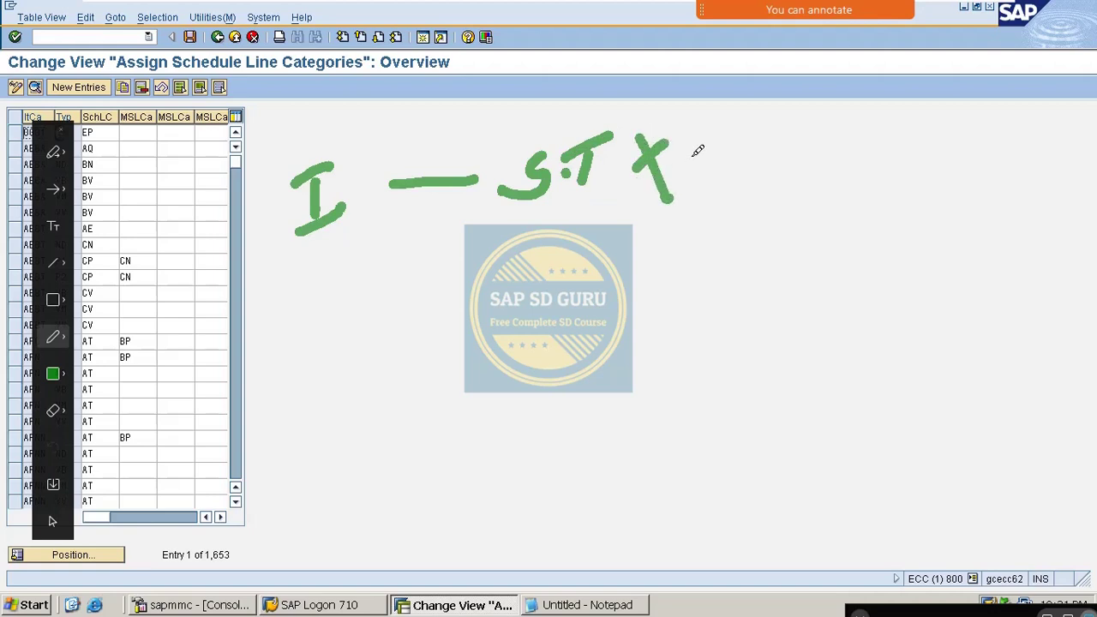
{"action": "left_click_drag", "start_coordinate": [698, 146], "coordinate": [708, 178]}
{"action": "left_click_drag", "start_coordinate": [679, 142], "coordinate": [715, 129]}
{"action": "mouse_move", "coordinate": [698, 187]}
{"action": "left_mouse_down"}
{"action": "mouse_move", "coordinate": [778, 168]}
{"action": "mouse_move", "coordinate": [820, 139]}
{"action": "mouse_move", "coordinate": [795, 208]}
{"action": "left_mouse_up"}
{"action": "mouse_move", "coordinate": [833, 171]}
{"action": "left_mouse_down"}
{"action": "mouse_move", "coordinate": [895, 149]}
{"action": "mouse_move", "coordinate": [866, 196]}
{"action": "left_mouse_up"}
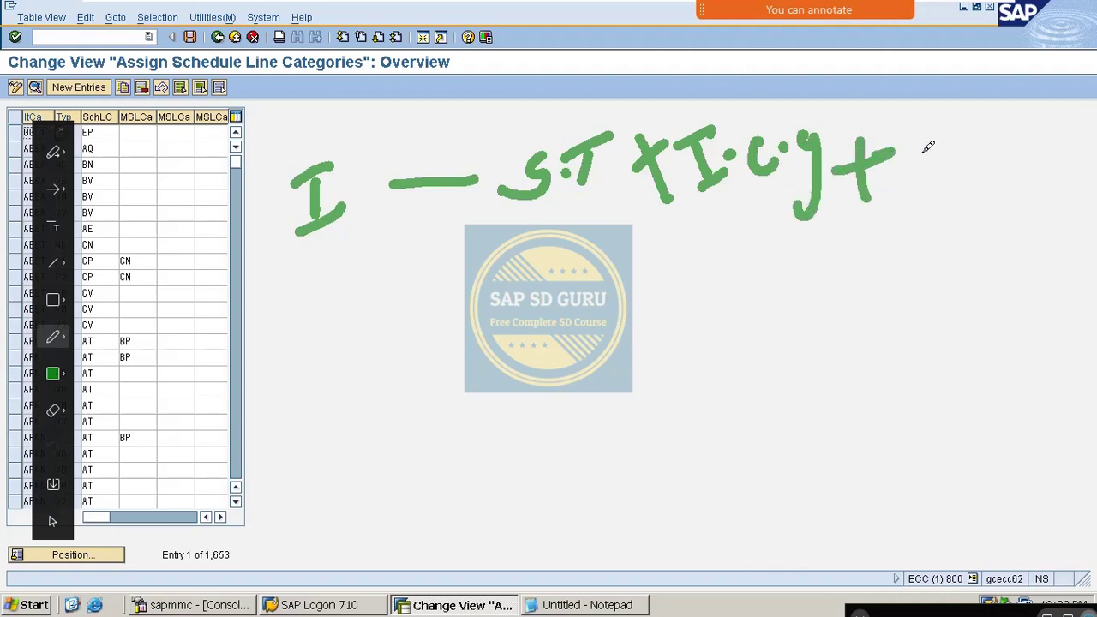
{"action": "mouse_move", "coordinate": [926, 144]}
{"action": "left_mouse_down"}
{"action": "mouse_move", "coordinate": [934, 170]}
{"action": "mouse_move", "coordinate": [930, 128]}
{"action": "left_mouse_up"}
{"action": "mouse_move", "coordinate": [931, 190]}
{"action": "left_mouse_down"}
{"action": "mouse_move", "coordinate": [960, 162]}
{"action": "mouse_move", "coordinate": [999, 170]}
{"action": "mouse_move", "coordinate": [1060, 145]}
{"action": "mouse_move", "coordinate": [1041, 173]}
{"action": "left_mouse_up"}
Handwrite "H.L.I.C" on a second line to complete the item category formula.
{"action": "left_click_drag", "start_coordinate": [605, 251], "coordinate": [608, 291]}
{"action": "mouse_move", "coordinate": [634, 252]}
{"action": "left_mouse_down"}
{"action": "mouse_move", "coordinate": [639, 285]}
{"action": "mouse_move", "coordinate": [629, 270]}
{"action": "mouse_move", "coordinate": [610, 272]}
{"action": "mouse_move", "coordinate": [720, 279]}
{"action": "mouse_move", "coordinate": [807, 241]}
{"action": "left_mouse_up"}
{"action": "left_click_drag", "start_coordinate": [794, 245], "coordinate": [790, 288]}
{"action": "left_click_drag", "start_coordinate": [771, 291], "coordinate": [869, 249]}
Circle the letter "I" of the formula and draw an arrow pointing to the circle.
{"action": "mouse_move", "coordinate": [324, 129]}
{"action": "left_mouse_down"}
{"action": "mouse_move", "coordinate": [252, 205]}
{"action": "mouse_move", "coordinate": [378, 153]}
{"action": "mouse_move", "coordinate": [262, 124]}
{"action": "left_mouse_up"}
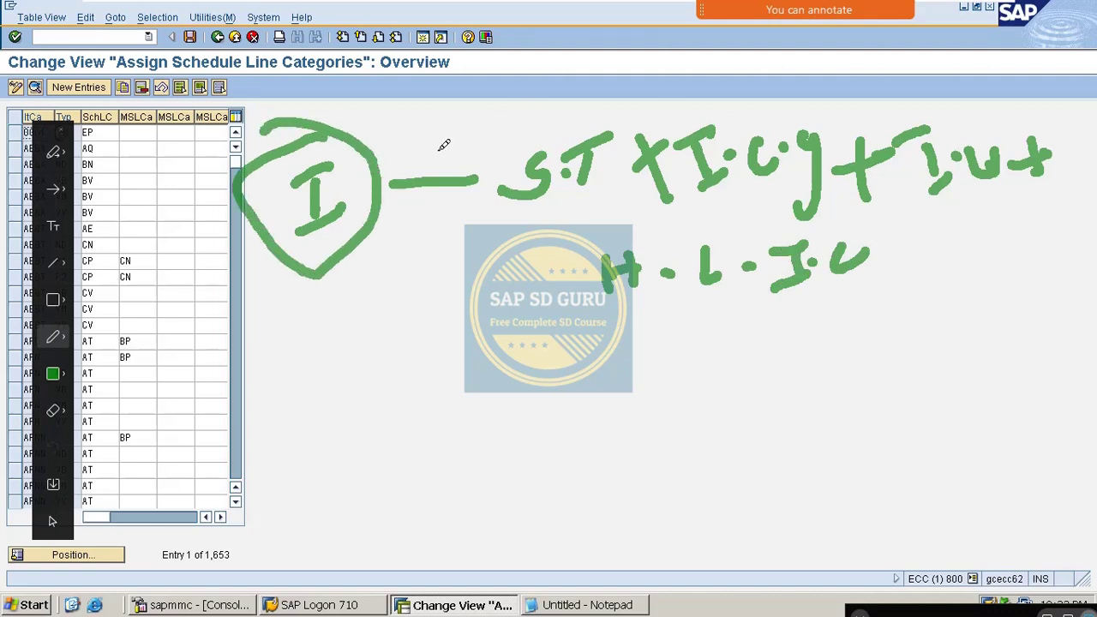
{"action": "left_click_drag", "start_coordinate": [381, 155], "coordinate": [454, 106]}
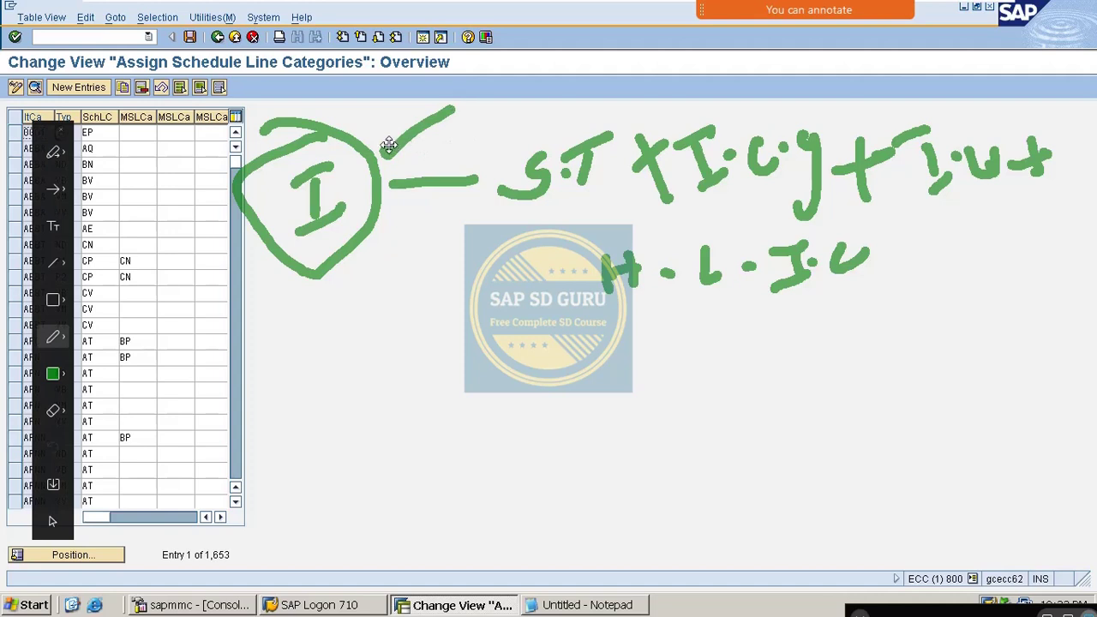
{"action": "left_click_drag", "start_coordinate": [370, 130], "coordinate": [383, 161]}
Handwrite a circled "S" below the item category formula, with an arrow leading away from it.
{"action": "mouse_move", "coordinate": [327, 373]}
{"action": "left_mouse_down"}
{"action": "mouse_move", "coordinate": [324, 420]}
{"action": "mouse_move", "coordinate": [286, 401]}
{"action": "left_mouse_up"}
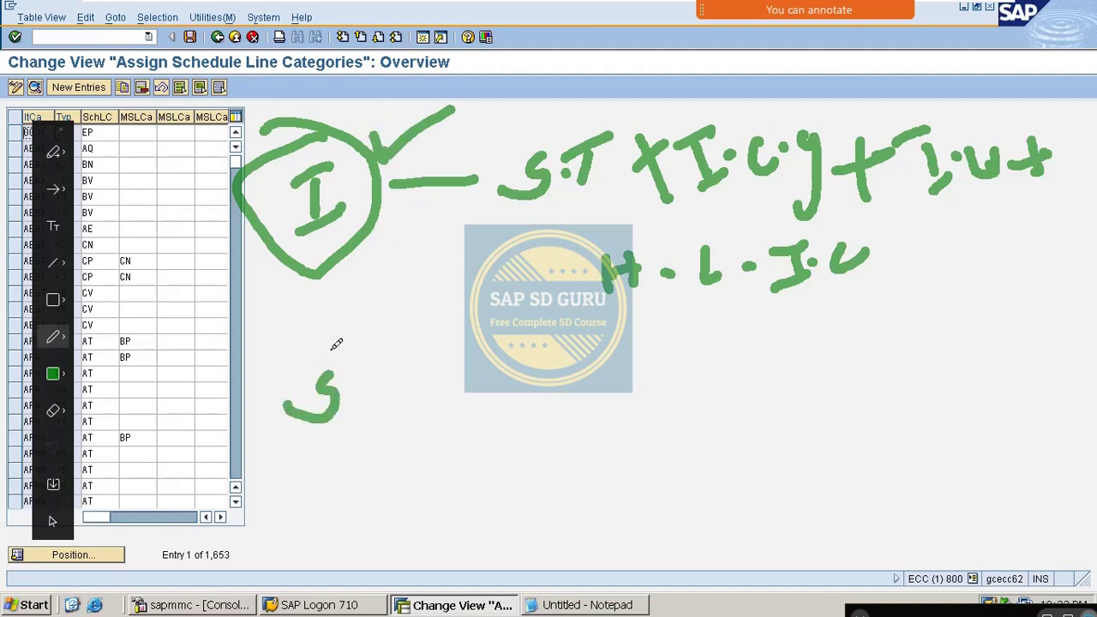
{"action": "mouse_move", "coordinate": [319, 340]}
{"action": "left_mouse_down"}
{"action": "mouse_move", "coordinate": [277, 440]}
{"action": "mouse_move", "coordinate": [360, 367]}
{"action": "mouse_move", "coordinate": [295, 337]}
{"action": "left_mouse_up"}
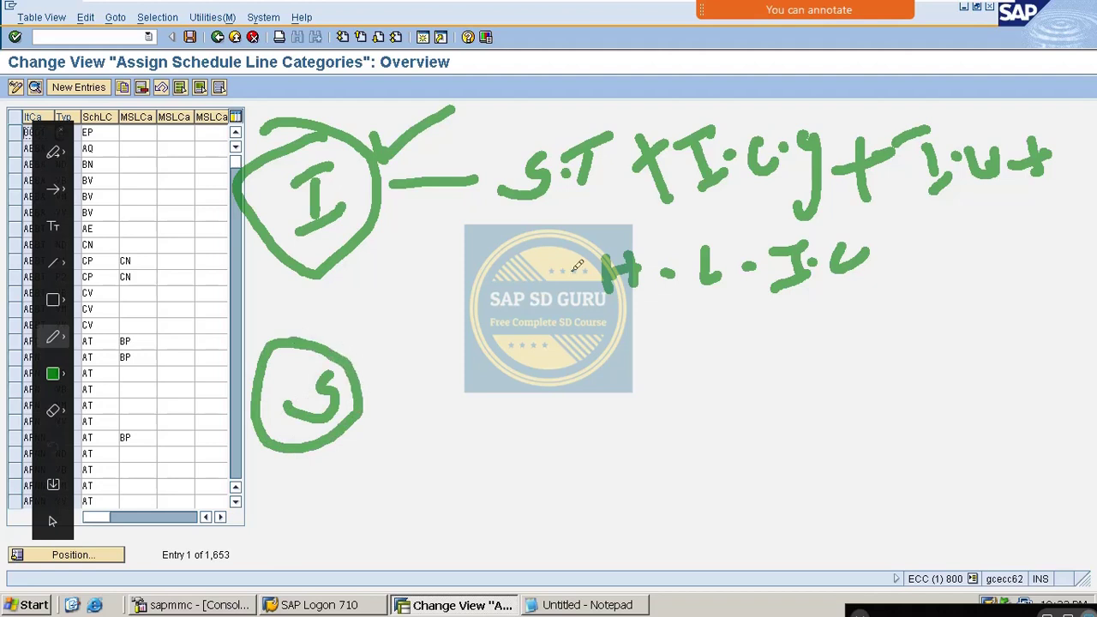
{"action": "mouse_move", "coordinate": [413, 410]}
{"action": "left_mouse_down"}
{"action": "mouse_move", "coordinate": [504, 379]}
{"action": "mouse_move", "coordinate": [485, 410]}
{"action": "left_mouse_up"}
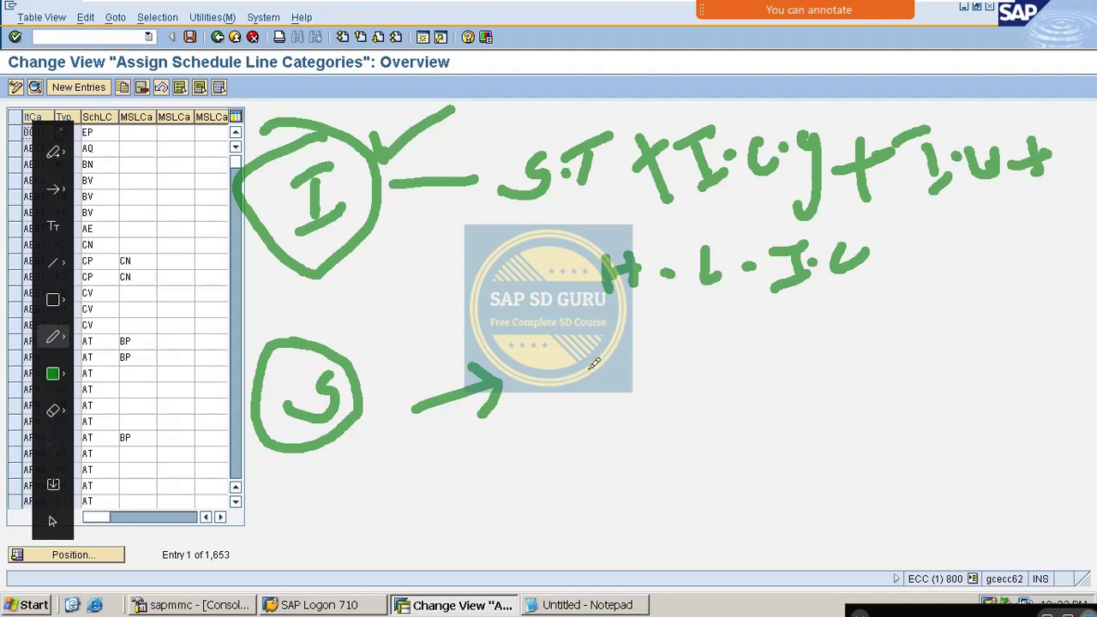
Handwrite "Item cat + MRP Type" over two lines beside the arrow from the circled "S".
{"action": "mouse_move", "coordinate": [581, 378]}
{"action": "left_mouse_down"}
{"action": "mouse_move", "coordinate": [575, 422]}
{"action": "mouse_move", "coordinate": [587, 370]}
{"action": "left_mouse_up"}
{"action": "left_click_drag", "start_coordinate": [567, 432], "coordinate": [616, 401]}
{"action": "mouse_move", "coordinate": [653, 357]}
{"action": "left_mouse_down"}
{"action": "mouse_move", "coordinate": [643, 424]}
{"action": "mouse_move", "coordinate": [662, 383]}
{"action": "mouse_move", "coordinate": [696, 405]}
{"action": "mouse_move", "coordinate": [716, 378]}
{"action": "mouse_move", "coordinate": [754, 394]}
{"action": "left_mouse_up"}
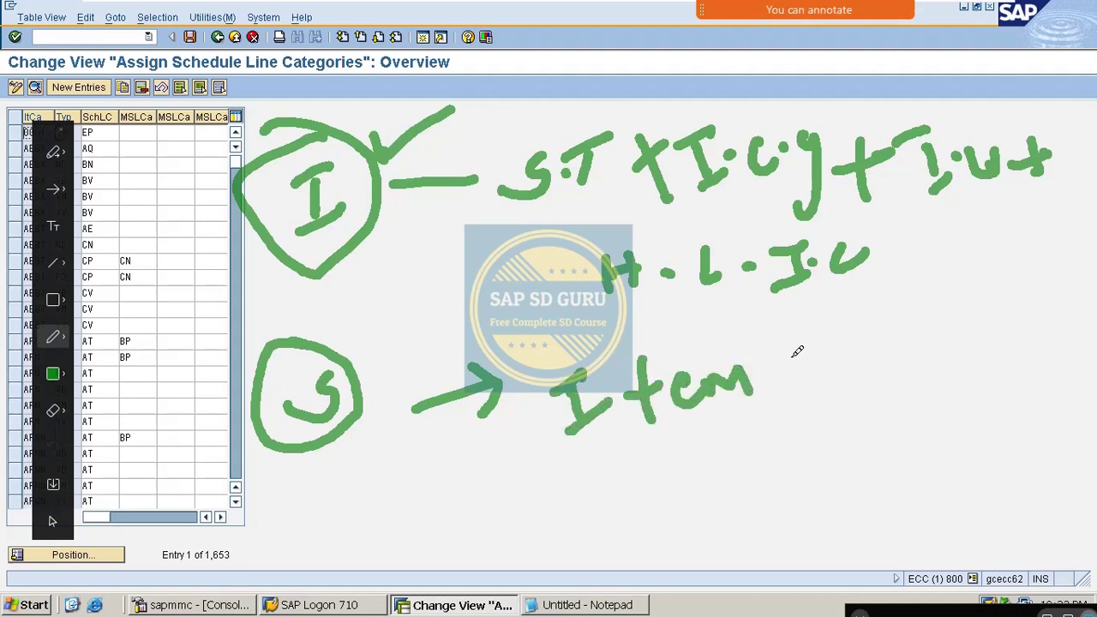
{"action": "mouse_move", "coordinate": [799, 357]}
{"action": "left_mouse_down"}
{"action": "mouse_move", "coordinate": [803, 392]}
{"action": "mouse_move", "coordinate": [819, 367]}
{"action": "mouse_move", "coordinate": [861, 377]}
{"action": "left_mouse_up"}
{"action": "mouse_move", "coordinate": [833, 317]}
{"action": "left_mouse_down"}
{"action": "mouse_move", "coordinate": [871, 376]}
{"action": "mouse_move", "coordinate": [846, 348]}
{"action": "left_mouse_up"}
{"action": "left_click_drag", "start_coordinate": [896, 339], "coordinate": [912, 383]}
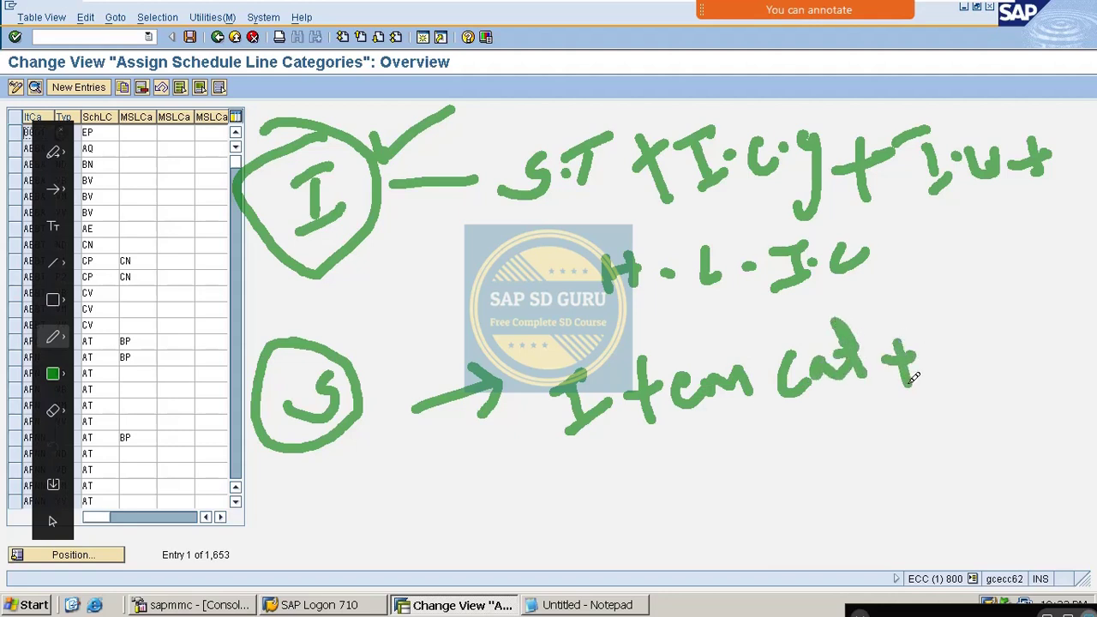
{"action": "mouse_move", "coordinate": [653, 502]}
{"action": "left_mouse_down"}
{"action": "mouse_move", "coordinate": [661, 485]}
{"action": "mouse_move", "coordinate": [698, 472]}
{"action": "mouse_move", "coordinate": [734, 490]}
{"action": "mouse_move", "coordinate": [795, 445]}
{"action": "left_mouse_up"}
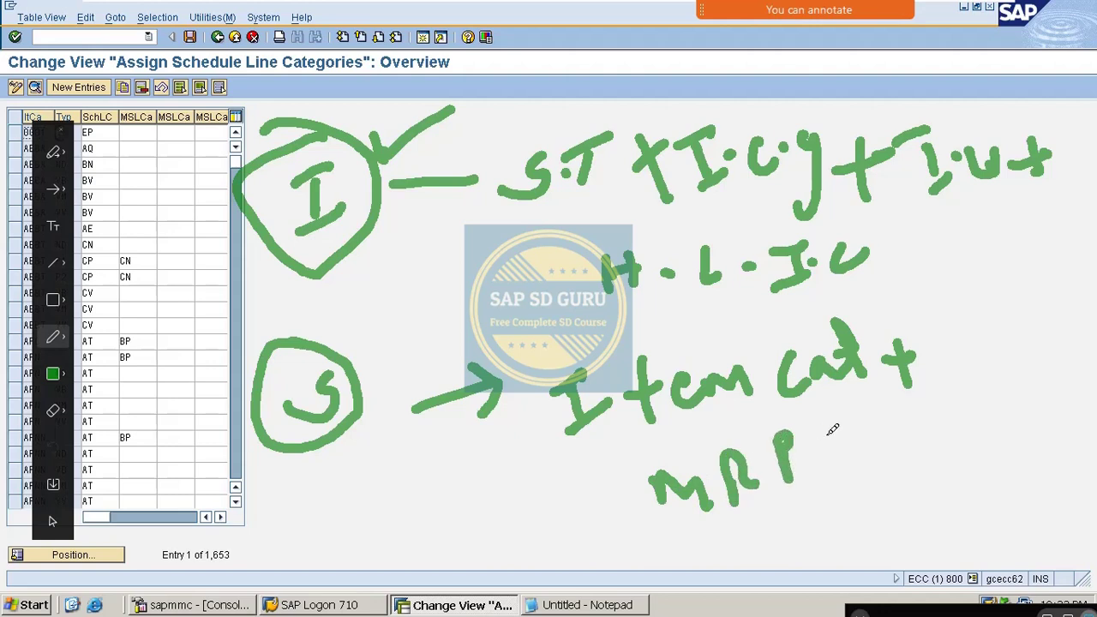
{"action": "mouse_move", "coordinate": [880, 457]}
{"action": "left_mouse_down"}
{"action": "mouse_move", "coordinate": [896, 412]}
{"action": "mouse_move", "coordinate": [917, 429]}
{"action": "mouse_move", "coordinate": [951, 426]}
{"action": "mouse_move", "coordinate": [977, 403]}
{"action": "mouse_move", "coordinate": [1001, 414]}
{"action": "left_mouse_up"}
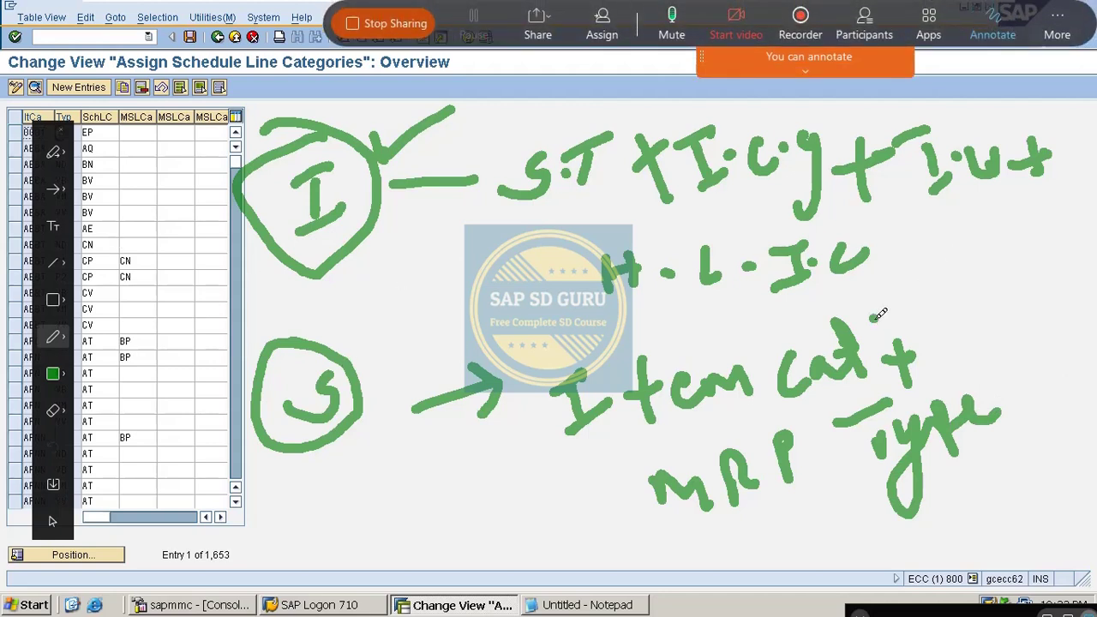
Tick and partly outline the handwritten "Item cat", and draw an arrow from it toward the circled "I".
{"action": "left_click_drag", "start_coordinate": [874, 316], "coordinate": [948, 281]}
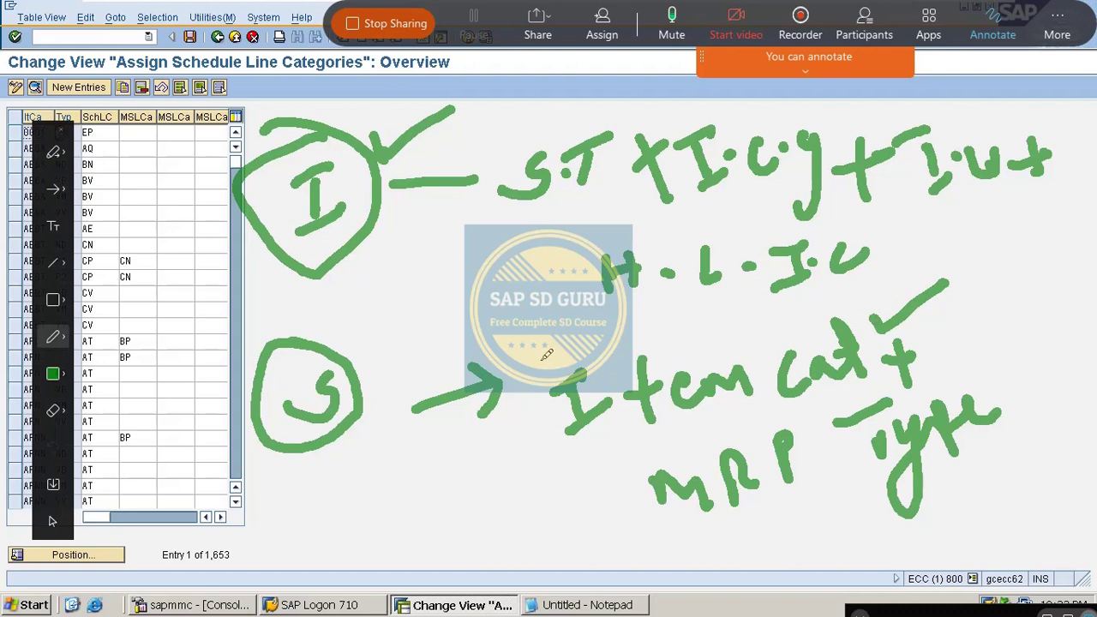
{"action": "mouse_move", "coordinate": [542, 359]}
{"action": "left_mouse_down"}
{"action": "mouse_move", "coordinate": [557, 463]}
{"action": "mouse_move", "coordinate": [686, 466]}
{"action": "left_mouse_up"}
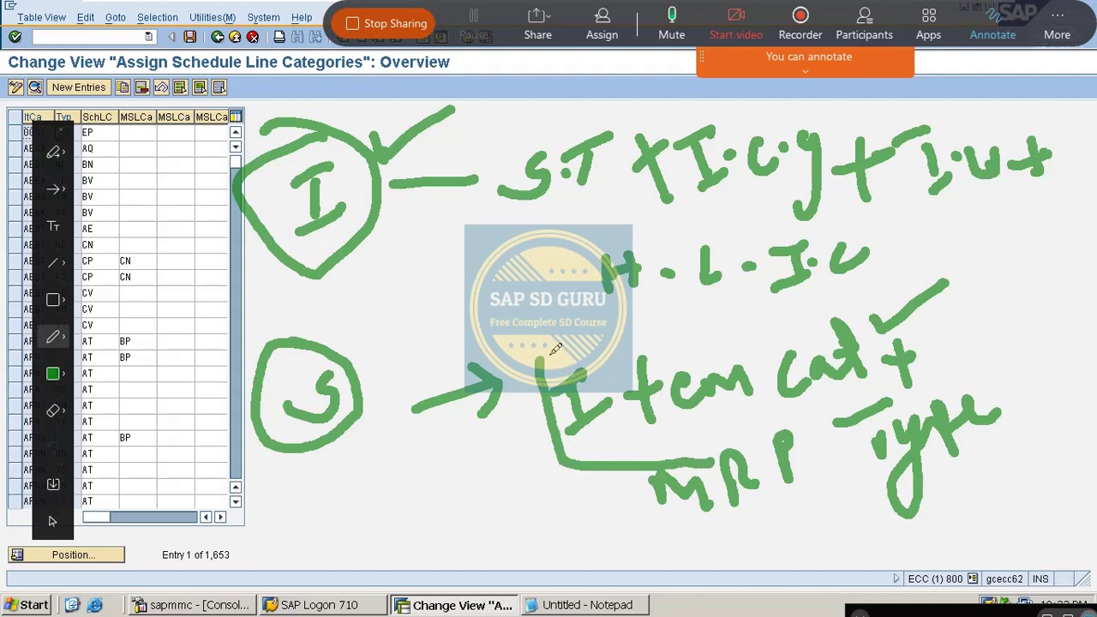
{"action": "left_click_drag", "start_coordinate": [548, 353], "coordinate": [813, 304]}
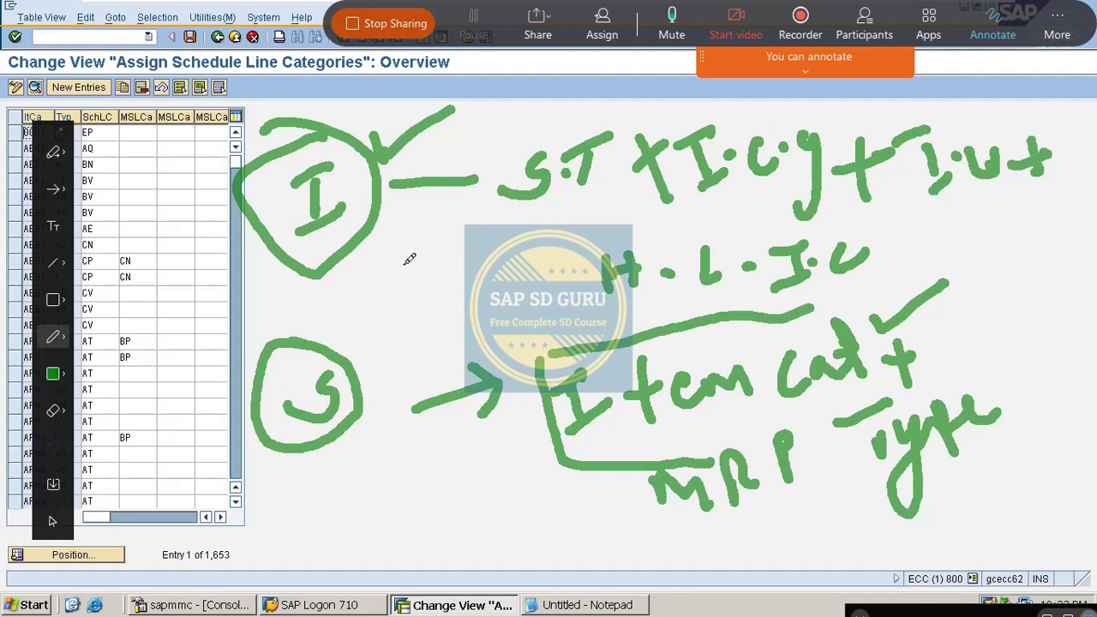
{"action": "left_click_drag", "start_coordinate": [401, 262], "coordinate": [538, 298]}
{"action": "left_click_drag", "start_coordinate": [403, 294], "coordinate": [446, 255]}
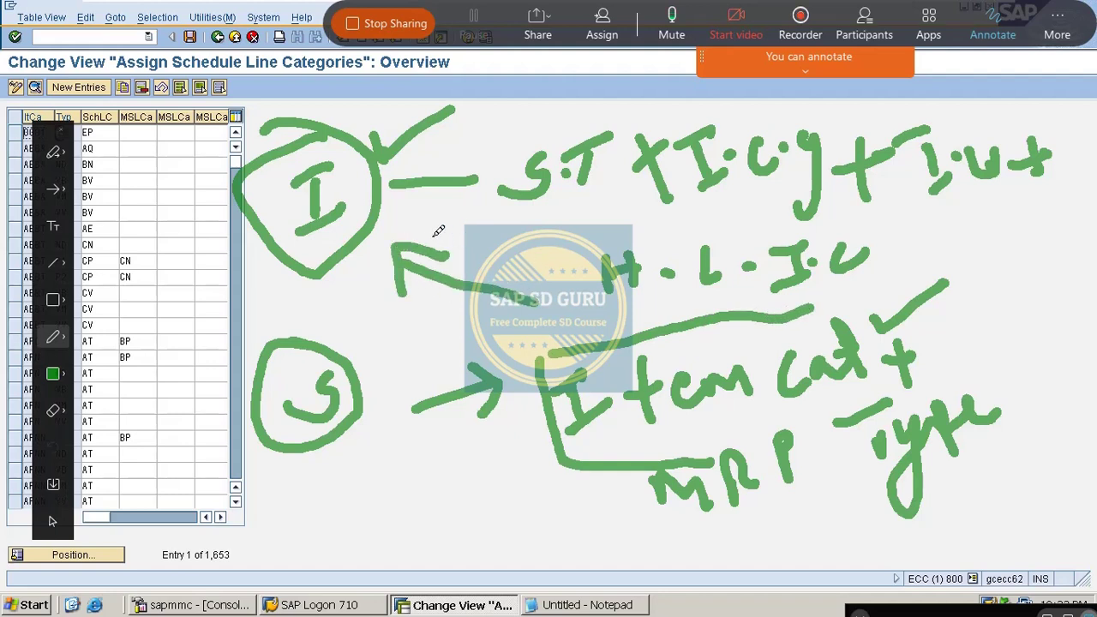
Close the outline around "Item cat" and underline the handwritten "MRP Type".
{"action": "left_click", "coordinate": [676, 460]}
{"action": "key", "text": "ctrl+z"}
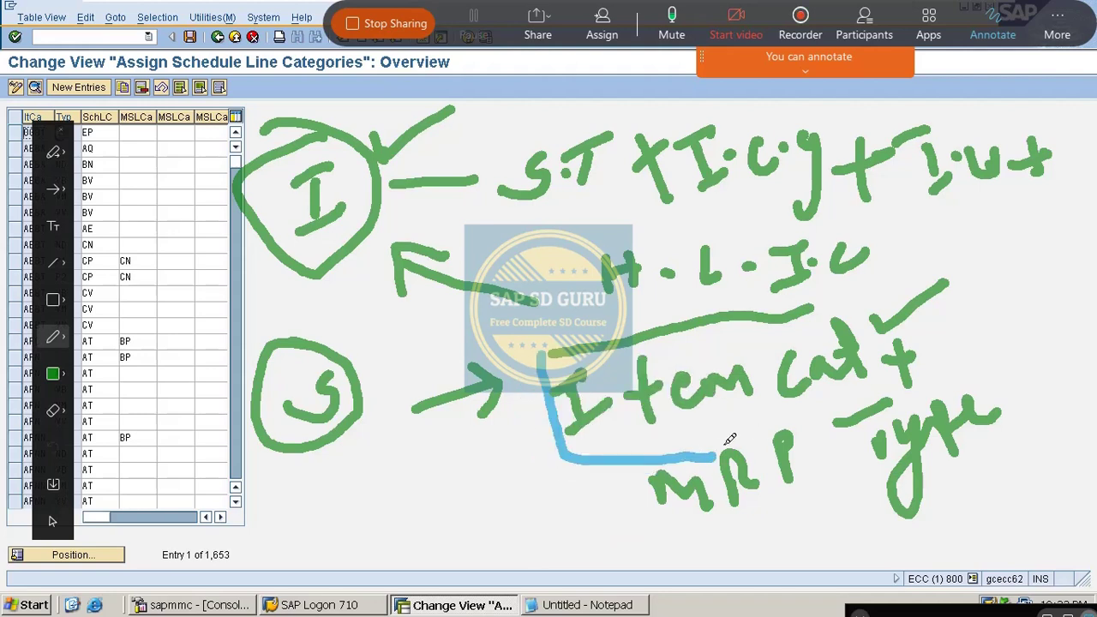
{"action": "mouse_move", "coordinate": [727, 443]}
{"action": "left_mouse_down"}
{"action": "mouse_move", "coordinate": [874, 382]}
{"action": "mouse_move", "coordinate": [915, 378]}
{"action": "mouse_move", "coordinate": [966, 319]}
{"action": "mouse_move", "coordinate": [891, 287]}
{"action": "mouse_move", "coordinate": [764, 319]}
{"action": "left_mouse_up"}
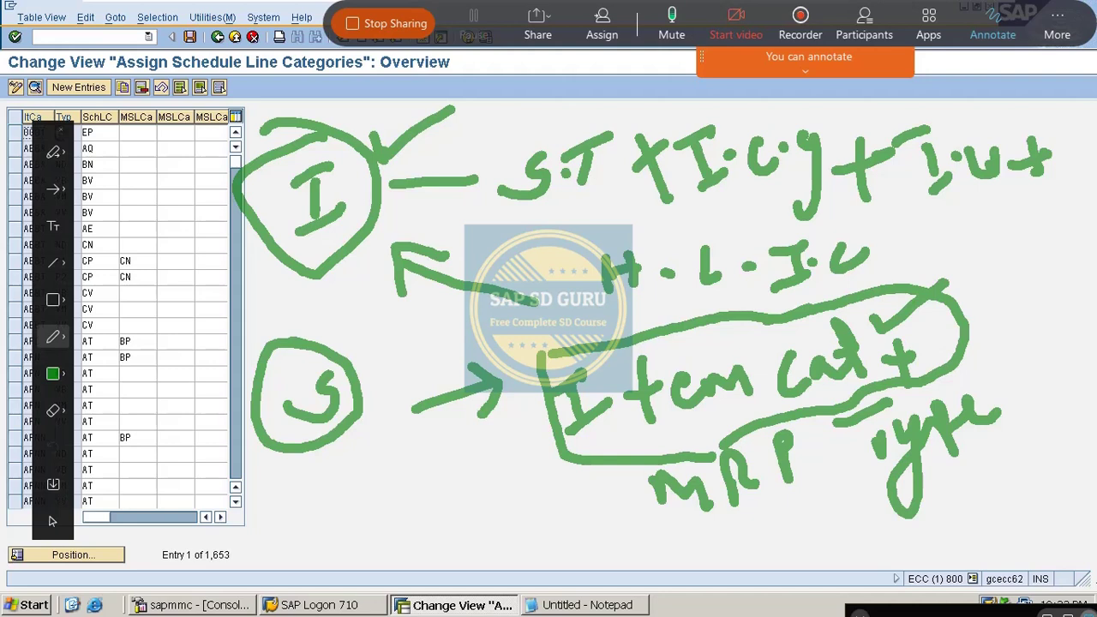
{"action": "left_click_drag", "start_coordinate": [683, 549], "coordinate": [1001, 482]}
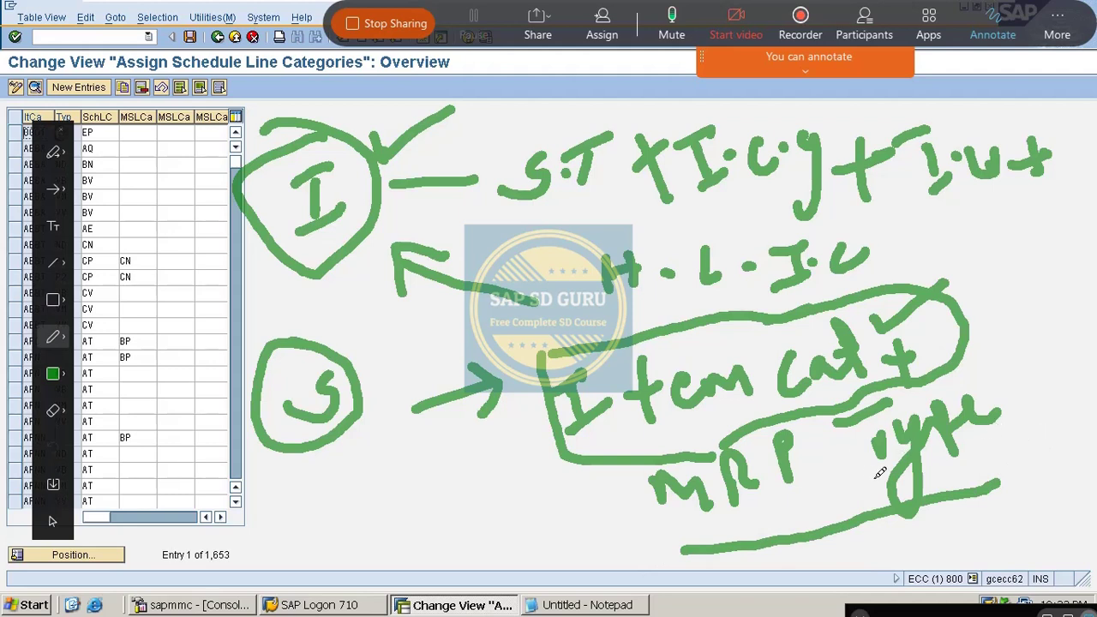
{"action": "mouse_move", "coordinate": [702, 60]}
{"action": "left_mouse_down"}
{"action": "mouse_move", "coordinate": [930, 60]}
{"action": "mouse_move", "coordinate": [851, 68]}
{"action": "left_mouse_up"}
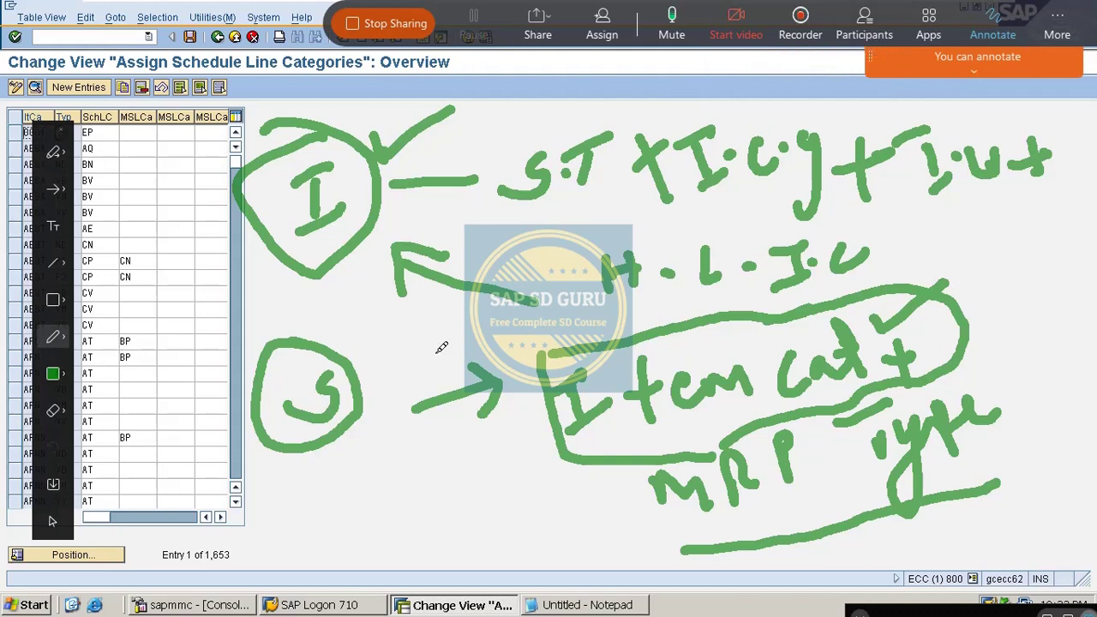
End the annotation and open the Display Material transaction in a new session with /omm03.
{"action": "key", "text": "alt+s"}
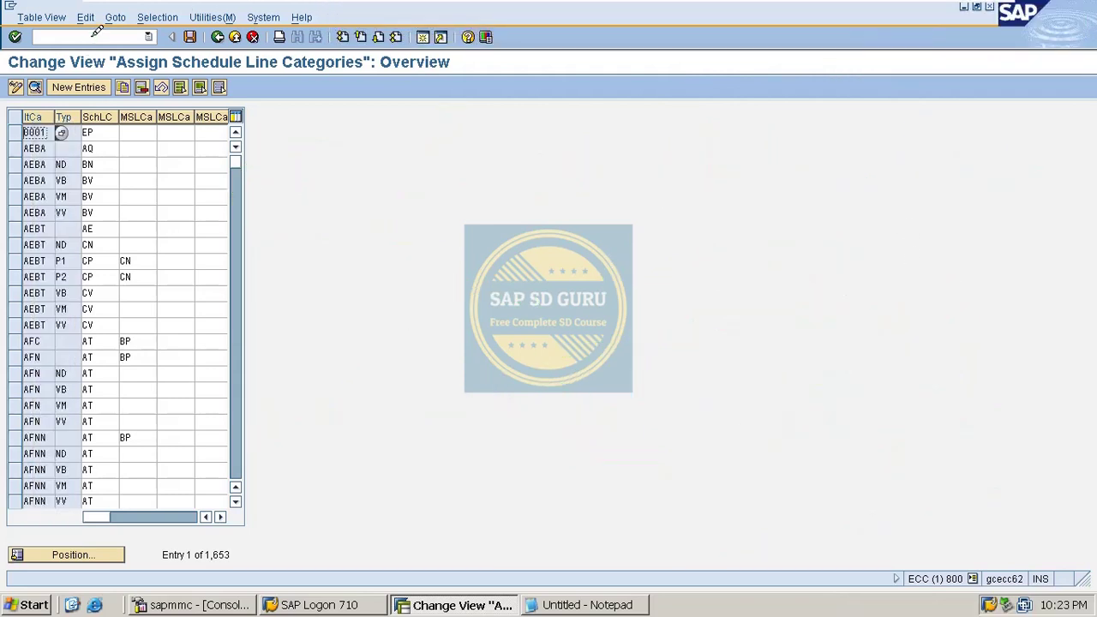
{"action": "type", "text": "/om"}
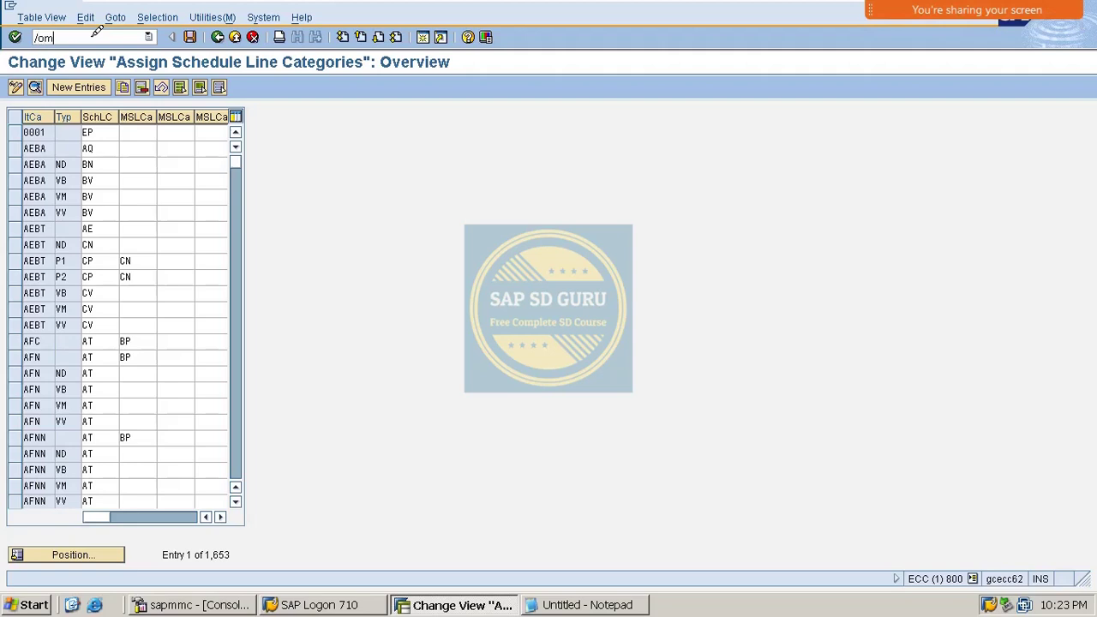
{"action": "type", "text": "m03"}
{"action": "key", "text": "Return"}
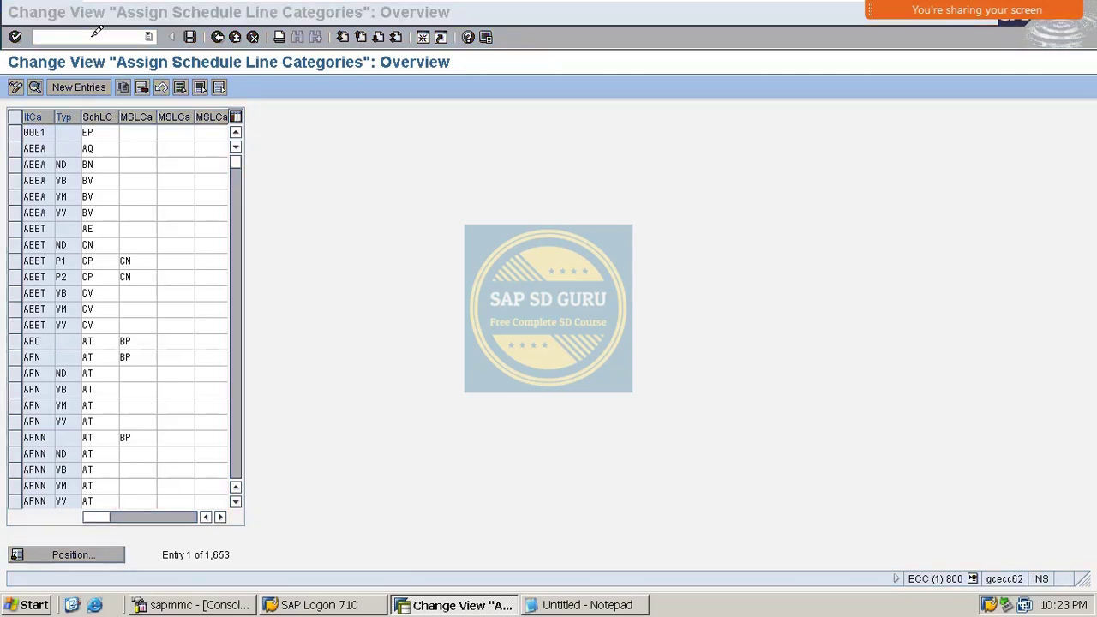
Display material VAXINE-150 with plant M100, storage location M103, sales organization M100 and distribution channel M1.
{"action": "key", "text": "Down"}
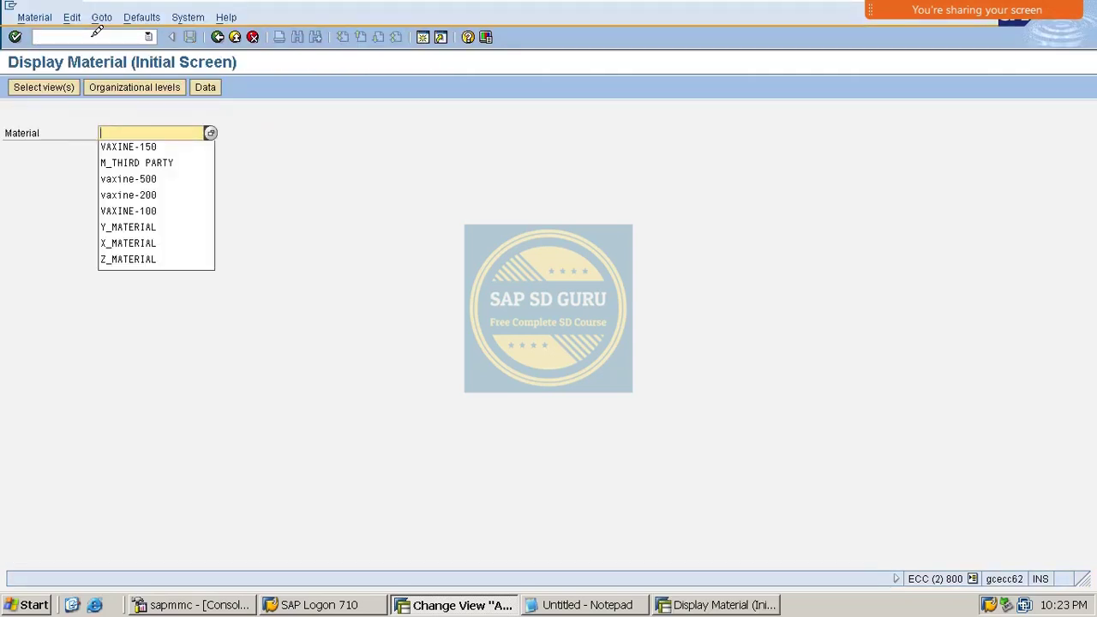
{"action": "key", "text": "Down"}
{"action": "key", "text": "Return"}
{"action": "key", "text": "Return"}
{"action": "key", "text": "Return"}
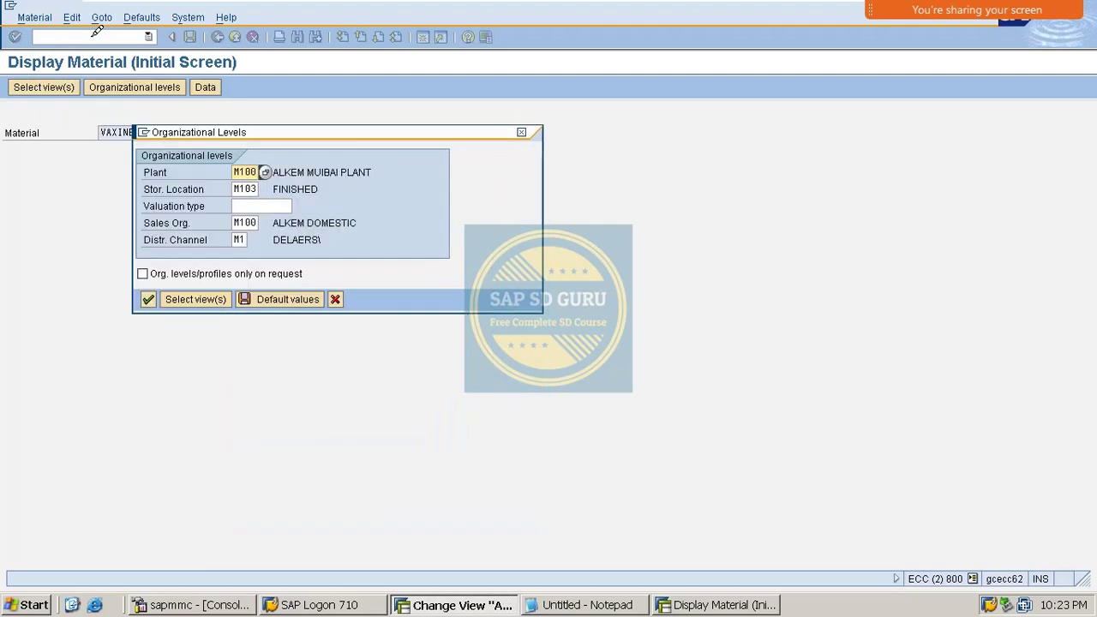
{"action": "left_click", "coordinate": [148, 299]}
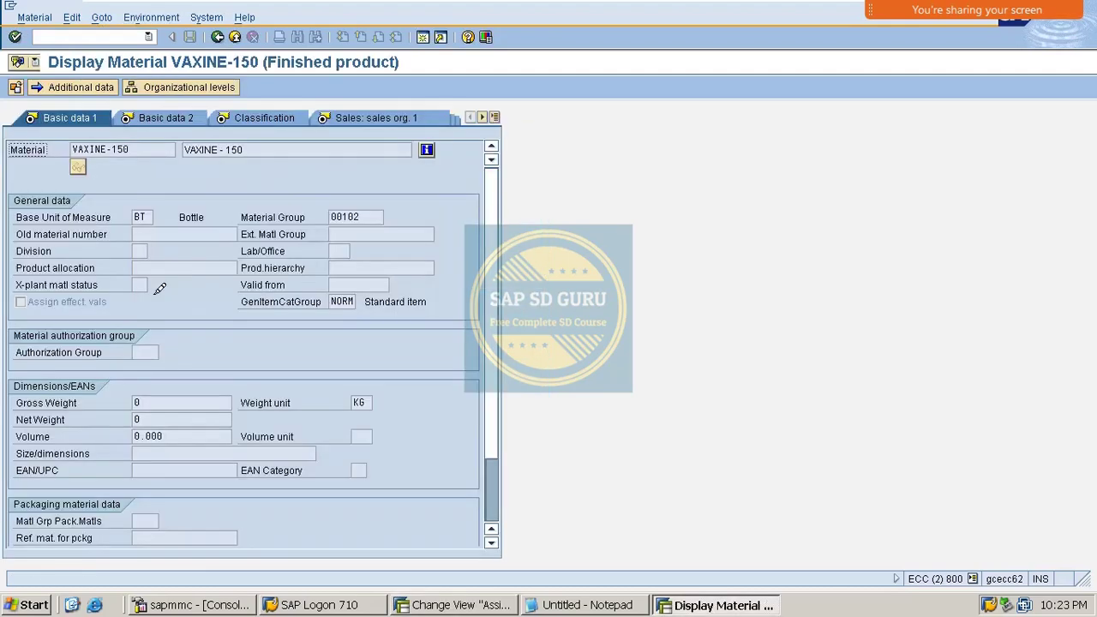
Show the material's MRP 1 view and highlight the MRP Type value.
{"action": "left_click", "coordinate": [494, 116]}
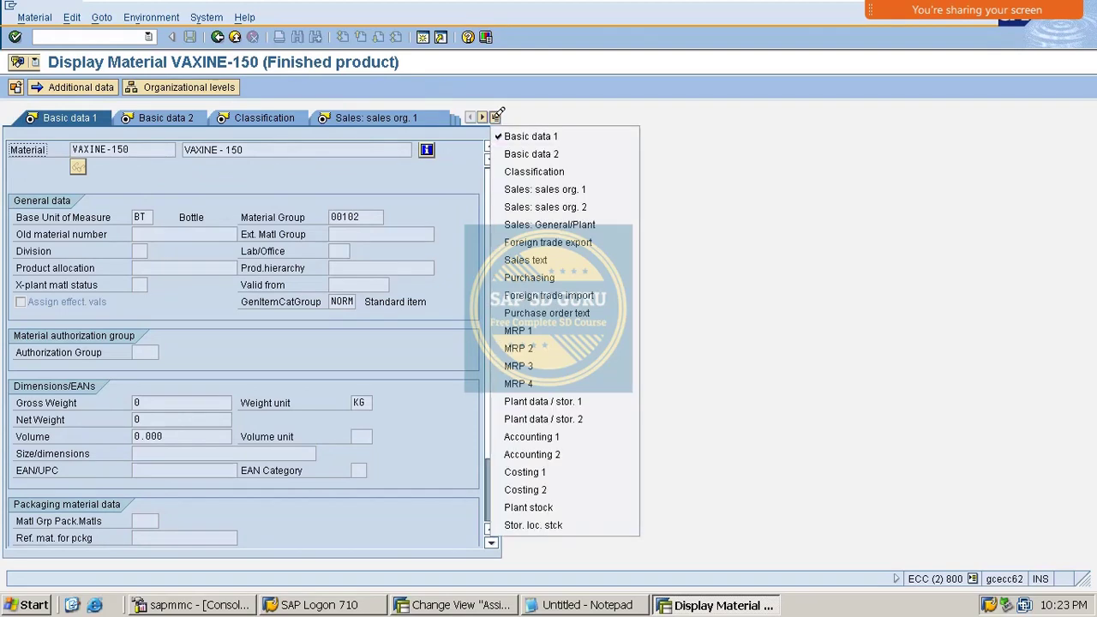
{"action": "left_click", "coordinate": [527, 324]}
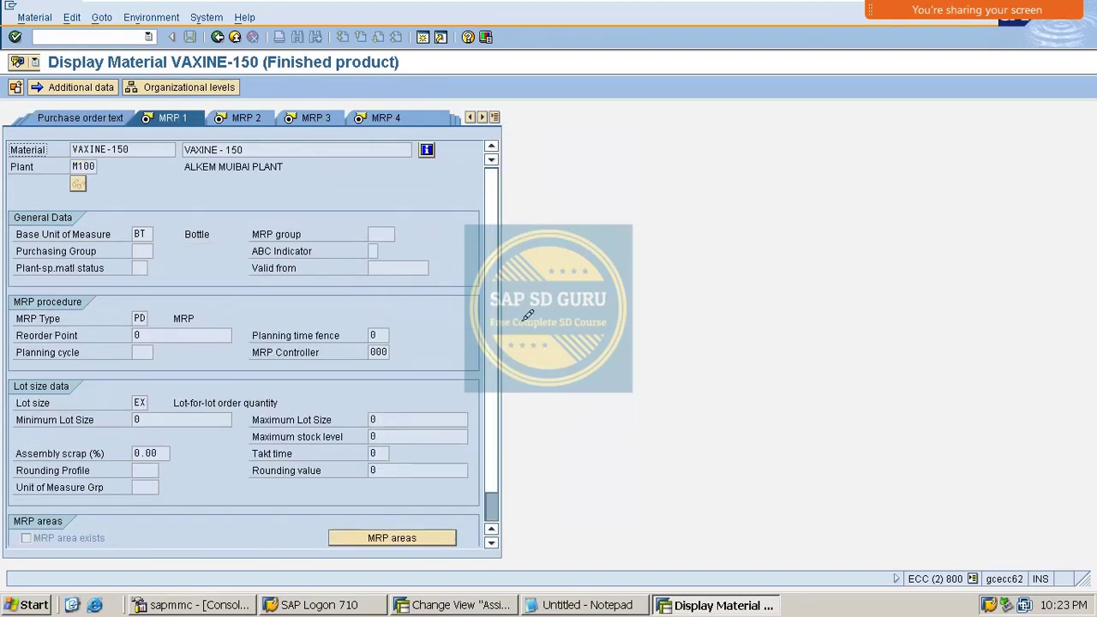
{"action": "left_click", "coordinate": [138, 317]}
{"action": "double_click", "coordinate": [138, 317]}
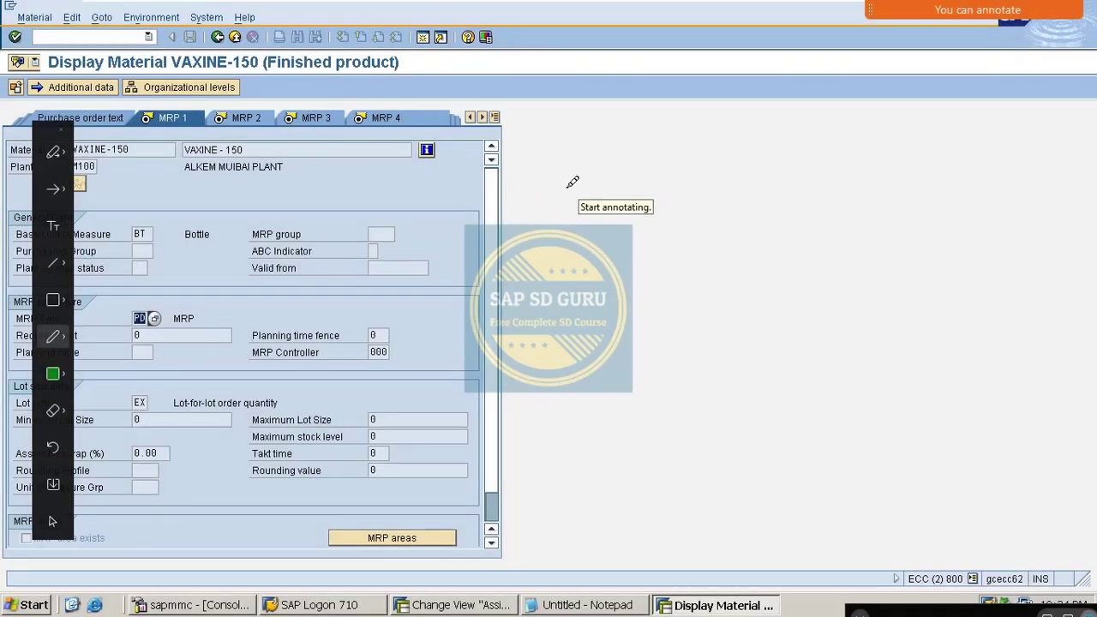
Handwrite the heading "IT + MRP ty" in the empty area beside the material data.
{"action": "mouse_move", "coordinate": [567, 184]}
{"action": "left_mouse_down"}
{"action": "mouse_move", "coordinate": [572, 214]}
{"action": "mouse_move", "coordinate": [569, 180]}
{"action": "mouse_move", "coordinate": [592, 169]}
{"action": "left_mouse_up"}
{"action": "mouse_move", "coordinate": [545, 229]}
{"action": "left_mouse_down"}
{"action": "mouse_move", "coordinate": [602, 196]}
{"action": "mouse_move", "coordinate": [621, 201]}
{"action": "mouse_move", "coordinate": [627, 145]}
{"action": "left_mouse_up"}
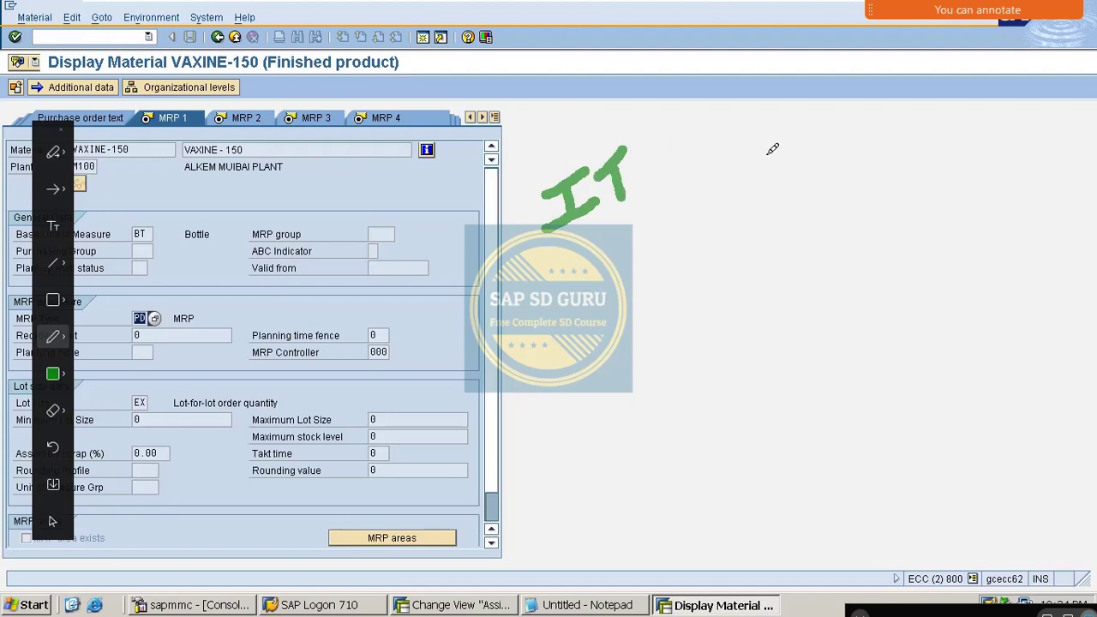
{"action": "mouse_move", "coordinate": [742, 170]}
{"action": "left_mouse_down"}
{"action": "mouse_move", "coordinate": [782, 159]}
{"action": "mouse_move", "coordinate": [769, 203]}
{"action": "left_mouse_up"}
{"action": "mouse_move", "coordinate": [843, 163]}
{"action": "left_mouse_down"}
{"action": "mouse_move", "coordinate": [847, 151]}
{"action": "mouse_move", "coordinate": [879, 167]}
{"action": "mouse_move", "coordinate": [901, 135]}
{"action": "mouse_move", "coordinate": [939, 141]}
{"action": "mouse_move", "coordinate": [939, 152]}
{"action": "mouse_move", "coordinate": [936, 127]}
{"action": "mouse_move", "coordinate": [940, 151]}
{"action": "mouse_move", "coordinate": [986, 163]}
{"action": "mouse_move", "coordinate": [1044, 125]}
{"action": "left_mouse_up"}
Handwrite "TAN + PD" with a tick below the heading, and circle the material's MRP Type value.
{"action": "left_click_drag", "start_coordinate": [546, 318], "coordinate": [550, 369]}
{"action": "mouse_move", "coordinate": [501, 330]}
{"action": "left_mouse_down"}
{"action": "mouse_move", "coordinate": [544, 311]}
{"action": "mouse_move", "coordinate": [587, 345]}
{"action": "mouse_move", "coordinate": [637, 318]}
{"action": "mouse_move", "coordinate": [610, 322]}
{"action": "mouse_move", "coordinate": [650, 338]}
{"action": "left_mouse_up"}
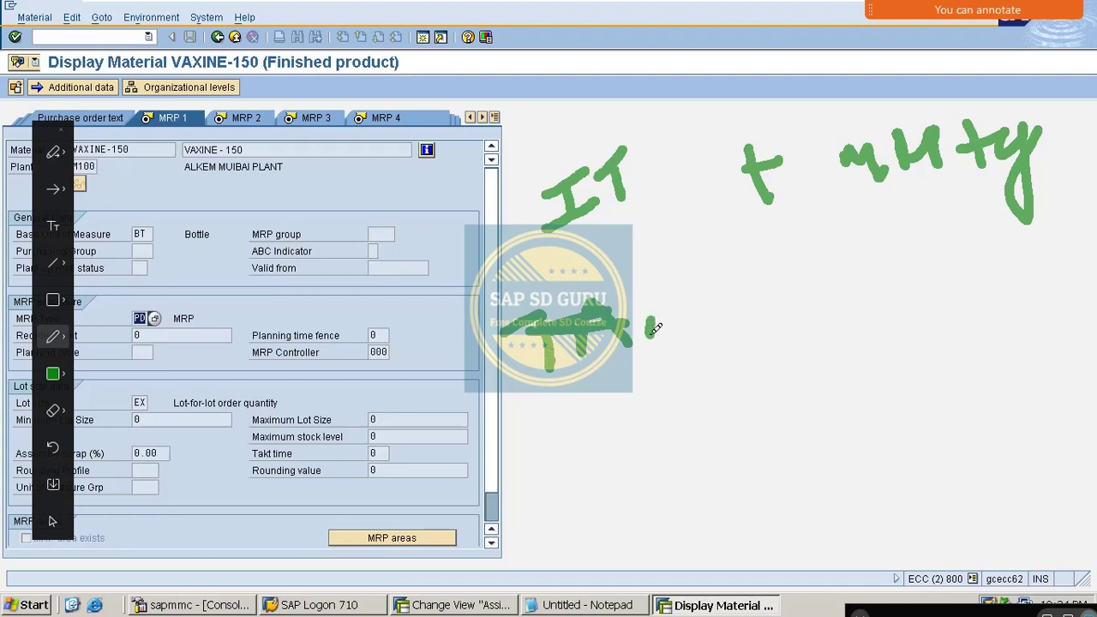
{"action": "left_click_drag", "start_coordinate": [648, 292], "coordinate": [685, 283]}
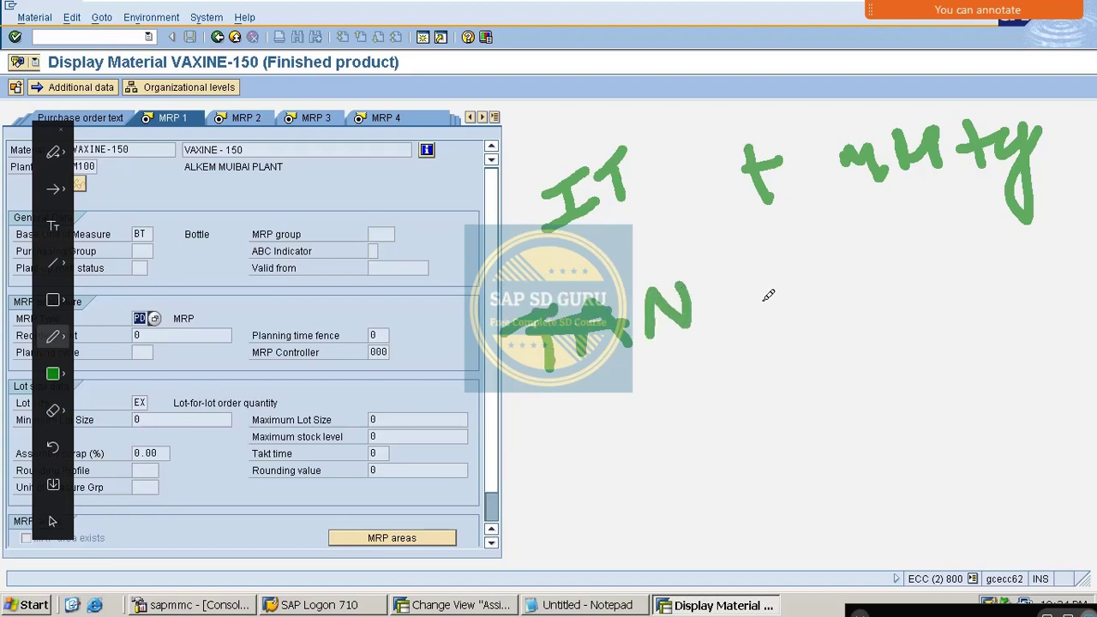
{"action": "mouse_move", "coordinate": [761, 301]}
{"action": "left_mouse_down"}
{"action": "mouse_move", "coordinate": [821, 288]}
{"action": "mouse_move", "coordinate": [797, 314]}
{"action": "left_mouse_up"}
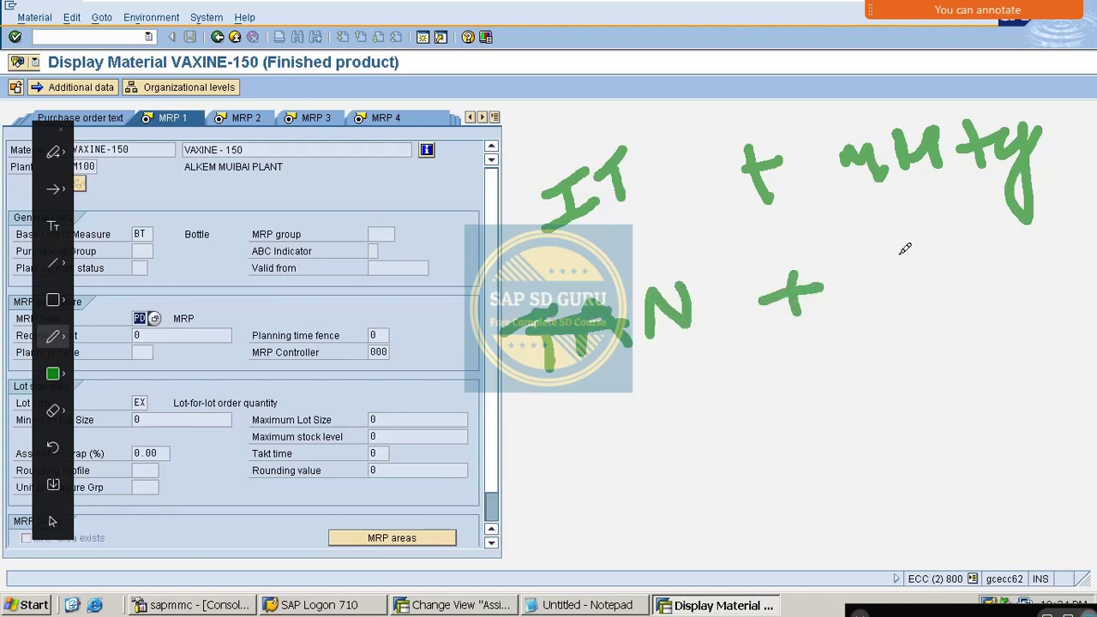
{"action": "mouse_move", "coordinate": [900, 248]}
{"action": "left_mouse_down"}
{"action": "mouse_move", "coordinate": [922, 313]}
{"action": "mouse_move", "coordinate": [876, 282]}
{"action": "mouse_move", "coordinate": [891, 291]}
{"action": "mouse_move", "coordinate": [958, 246]}
{"action": "mouse_move", "coordinate": [939, 292]}
{"action": "left_mouse_up"}
{"action": "left_click_drag", "start_coordinate": [998, 248], "coordinate": [1055, 218]}
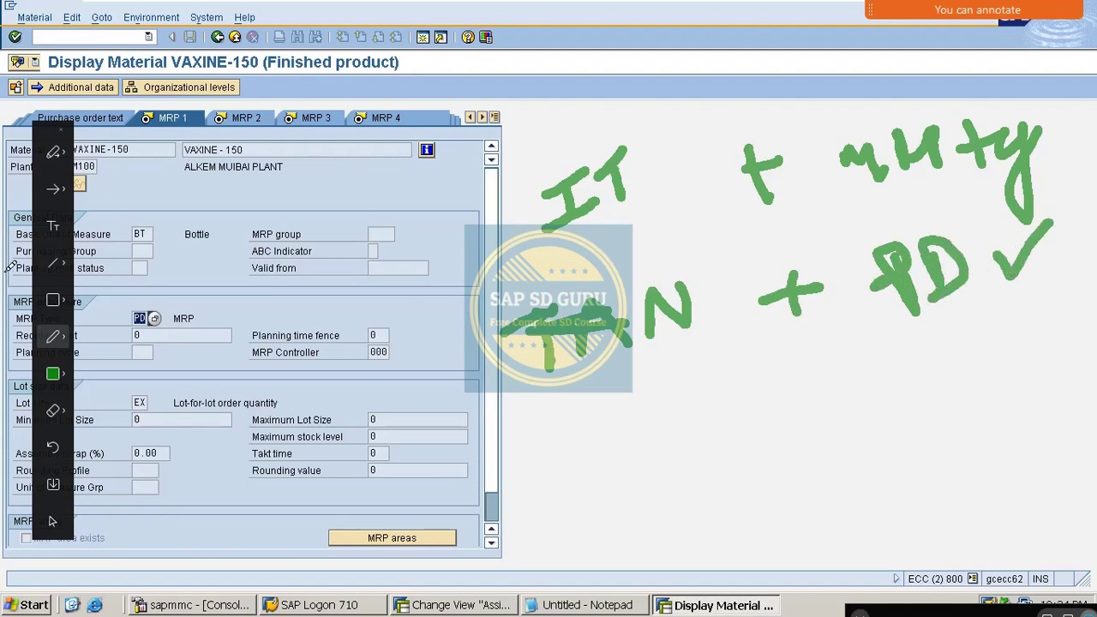
{"action": "mouse_move", "coordinate": [148, 296]}
{"action": "left_mouse_down"}
{"action": "mouse_move", "coordinate": [122, 310]}
{"action": "mouse_move", "coordinate": [168, 332]}
{"action": "mouse_move", "coordinate": [145, 291]}
{"action": "left_mouse_up"}
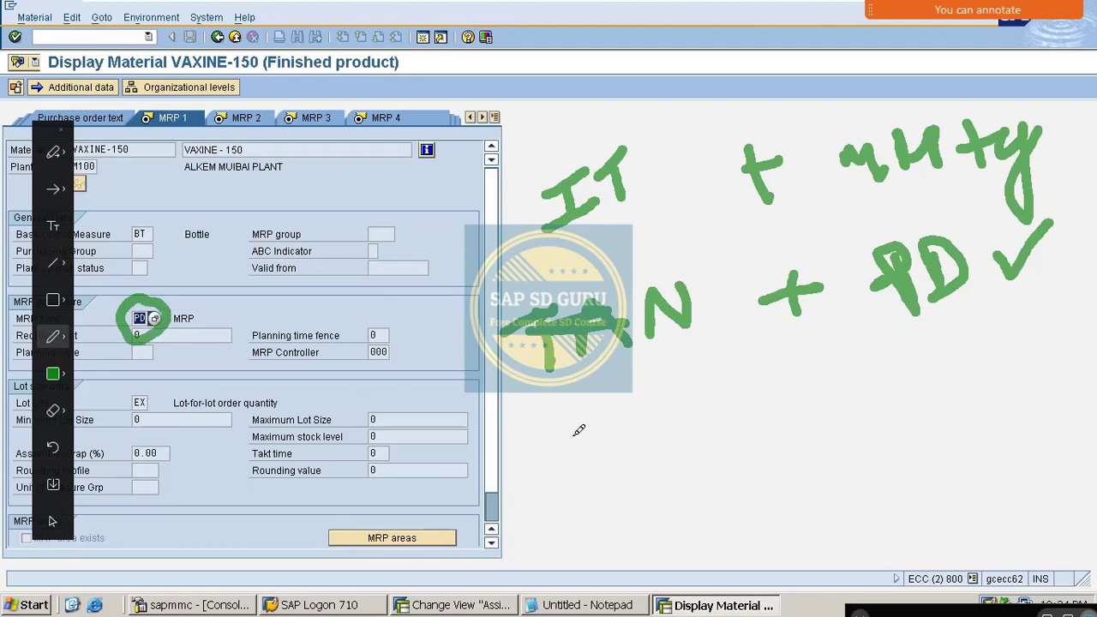
Handwrite a second example row combining "TAN" and "ND" below the "TAN + PD" row.
{"action": "mouse_move", "coordinate": [815, 372]}
{"action": "left_mouse_down"}
{"action": "mouse_move", "coordinate": [827, 370]}
{"action": "mouse_move", "coordinate": [801, 386]}
{"action": "mouse_move", "coordinate": [853, 369]}
{"action": "mouse_move", "coordinate": [827, 377]}
{"action": "mouse_move", "coordinate": [827, 419]}
{"action": "left_mouse_up"}
{"action": "mouse_move", "coordinate": [916, 372]}
{"action": "left_mouse_down"}
{"action": "mouse_move", "coordinate": [921, 396]}
{"action": "mouse_move", "coordinate": [938, 347]}
{"action": "mouse_move", "coordinate": [953, 377]}
{"action": "mouse_move", "coordinate": [990, 393]}
{"action": "mouse_move", "coordinate": [1062, 386]}
{"action": "mouse_move", "coordinate": [1046, 409]}
{"action": "left_mouse_up"}
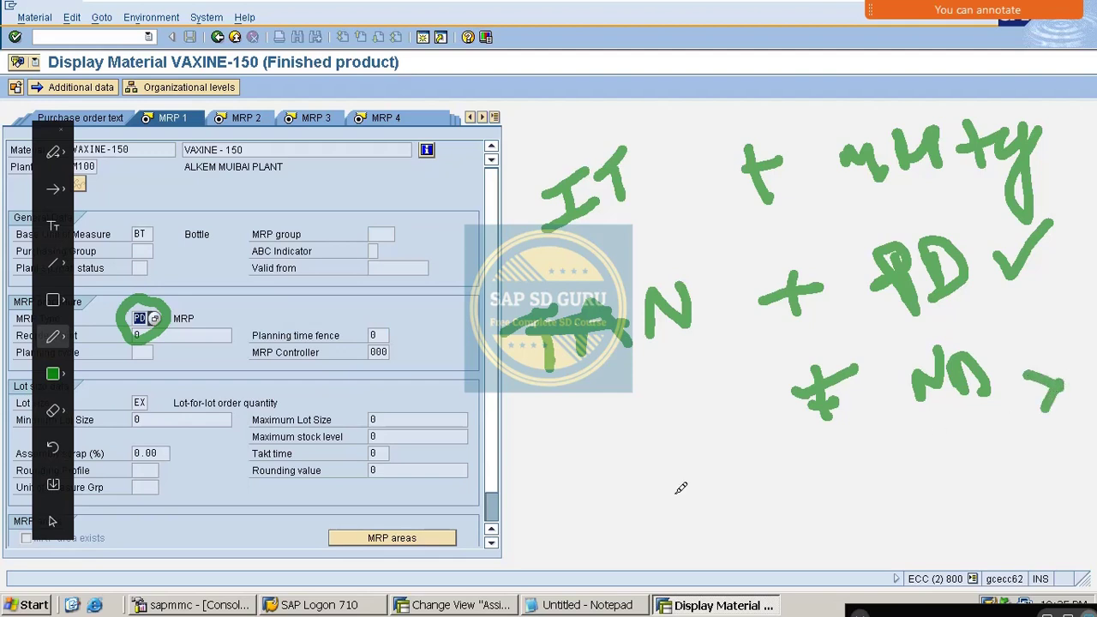
{"action": "mouse_move", "coordinate": [536, 441]}
{"action": "left_mouse_down"}
{"action": "mouse_move", "coordinate": [548, 480]}
{"action": "mouse_move", "coordinate": [573, 433]}
{"action": "left_mouse_up"}
{"action": "mouse_move", "coordinate": [573, 488]}
{"action": "left_mouse_down"}
{"action": "mouse_move", "coordinate": [616, 453]}
{"action": "mouse_move", "coordinate": [630, 473]}
{"action": "left_mouse_up"}
{"action": "left_click_drag", "start_coordinate": [610, 455], "coordinate": [555, 470]}
{"action": "mouse_move", "coordinate": [664, 429]}
{"action": "left_mouse_down"}
{"action": "mouse_move", "coordinate": [679, 448]}
{"action": "mouse_move", "coordinate": [701, 395]}
{"action": "left_mouse_up"}
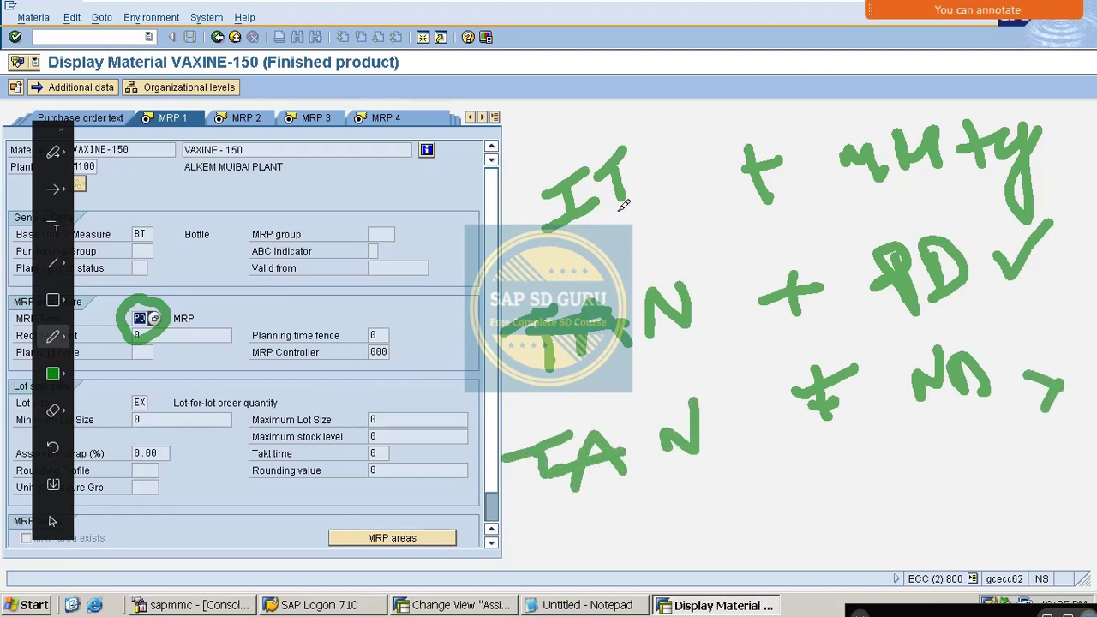
Circle the two heading parts, "IT" and "MRP ty", above the example rows.
{"action": "mouse_move", "coordinate": [653, 120]}
{"action": "left_mouse_down"}
{"action": "mouse_move", "coordinate": [630, 116]}
{"action": "mouse_move", "coordinate": [504, 232]}
{"action": "mouse_move", "coordinate": [653, 124]}
{"action": "left_mouse_up"}
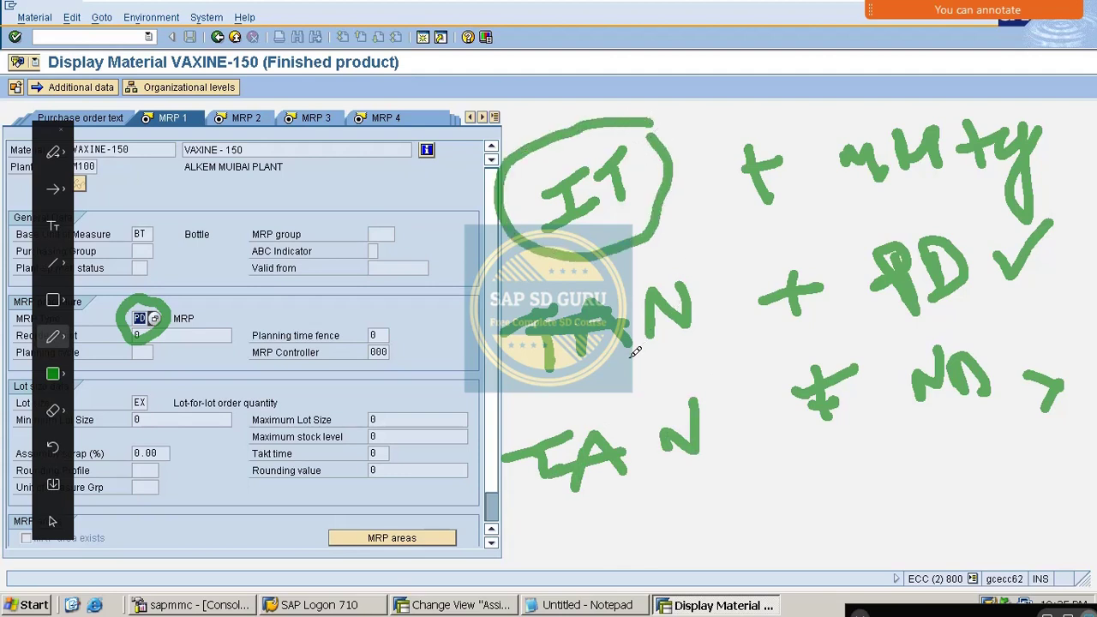
{"action": "mouse_move", "coordinate": [936, 102]}
{"action": "left_mouse_down"}
{"action": "mouse_move", "coordinate": [822, 168]}
{"action": "mouse_move", "coordinate": [985, 184]}
{"action": "mouse_move", "coordinate": [1084, 146]}
{"action": "mouse_move", "coordinate": [900, 110]}
{"action": "left_mouse_up"}
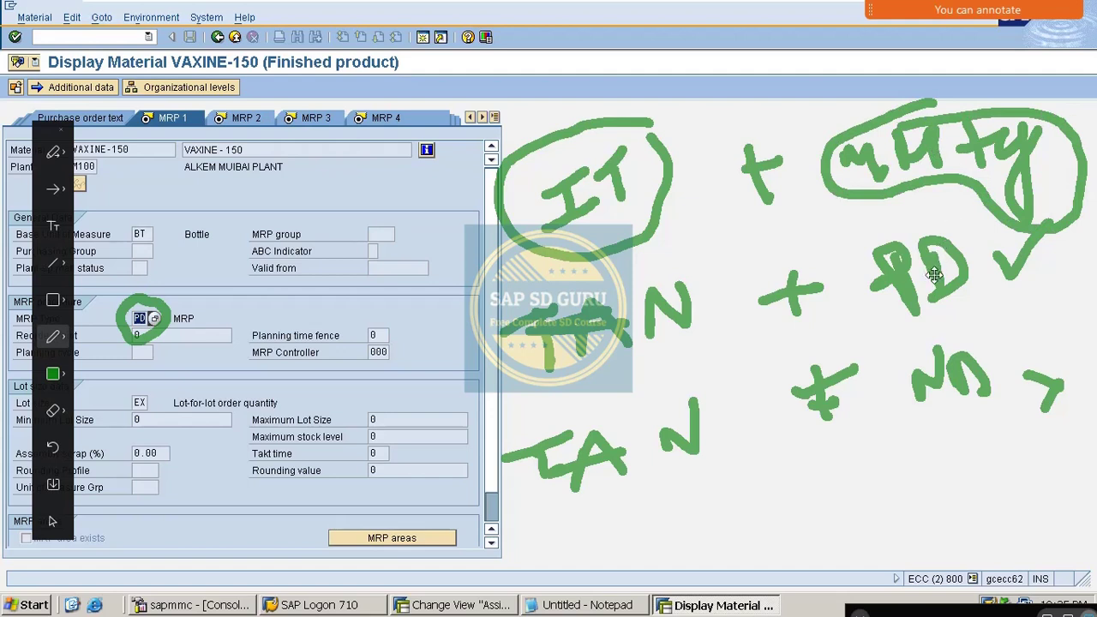
Draw arrows leading away from both example rows, write "CP" for the first, and underline "TAN" in the second.
{"action": "mouse_move", "coordinate": [467, 366]}
{"action": "left_mouse_down"}
{"action": "mouse_move", "coordinate": [418, 365]}
{"action": "mouse_move", "coordinate": [424, 396]}
{"action": "left_mouse_up"}
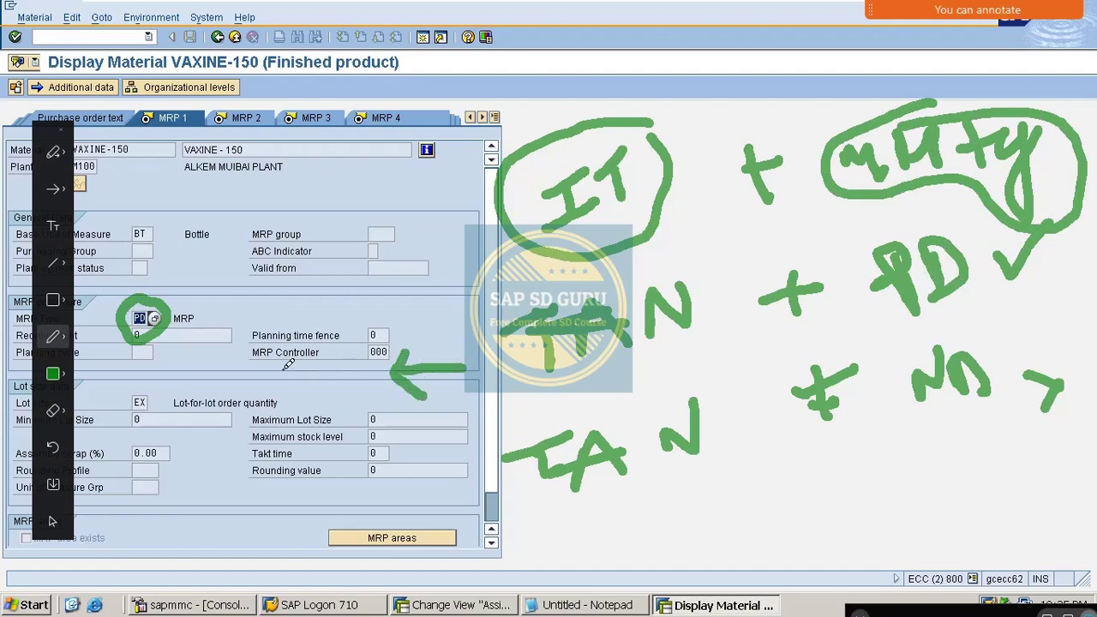
{"action": "mouse_move", "coordinate": [283, 358]}
{"action": "left_mouse_down"}
{"action": "mouse_move", "coordinate": [296, 383]}
{"action": "mouse_move", "coordinate": [315, 387]}
{"action": "mouse_move", "coordinate": [324, 348]}
{"action": "left_mouse_up"}
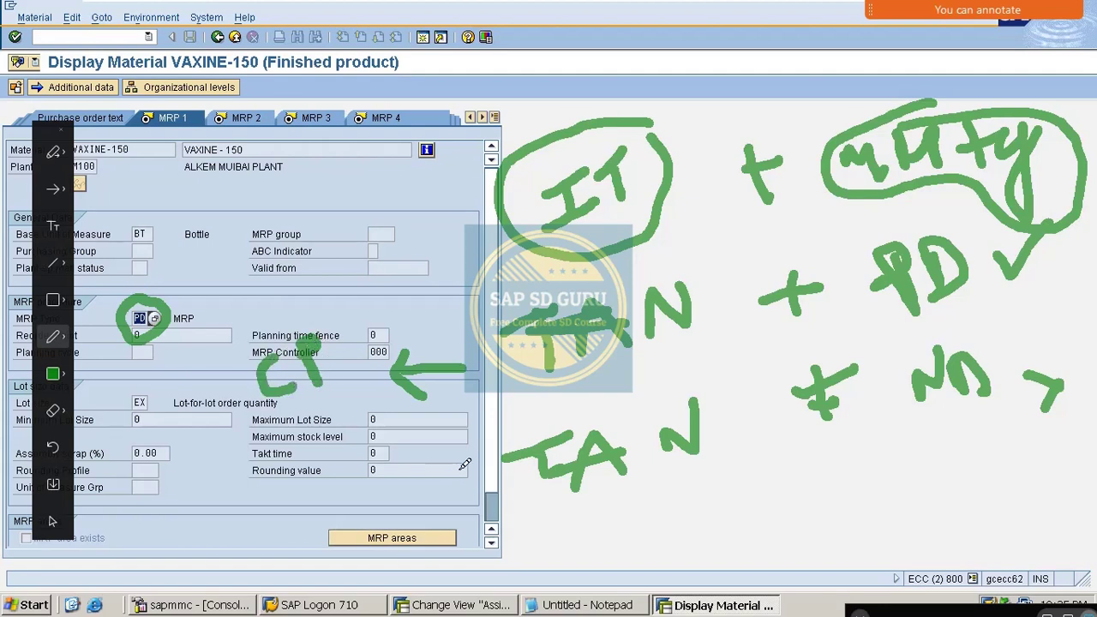
{"action": "mouse_move", "coordinate": [466, 463]}
{"action": "left_mouse_down"}
{"action": "mouse_move", "coordinate": [382, 463]}
{"action": "mouse_move", "coordinate": [452, 485]}
{"action": "left_mouse_up"}
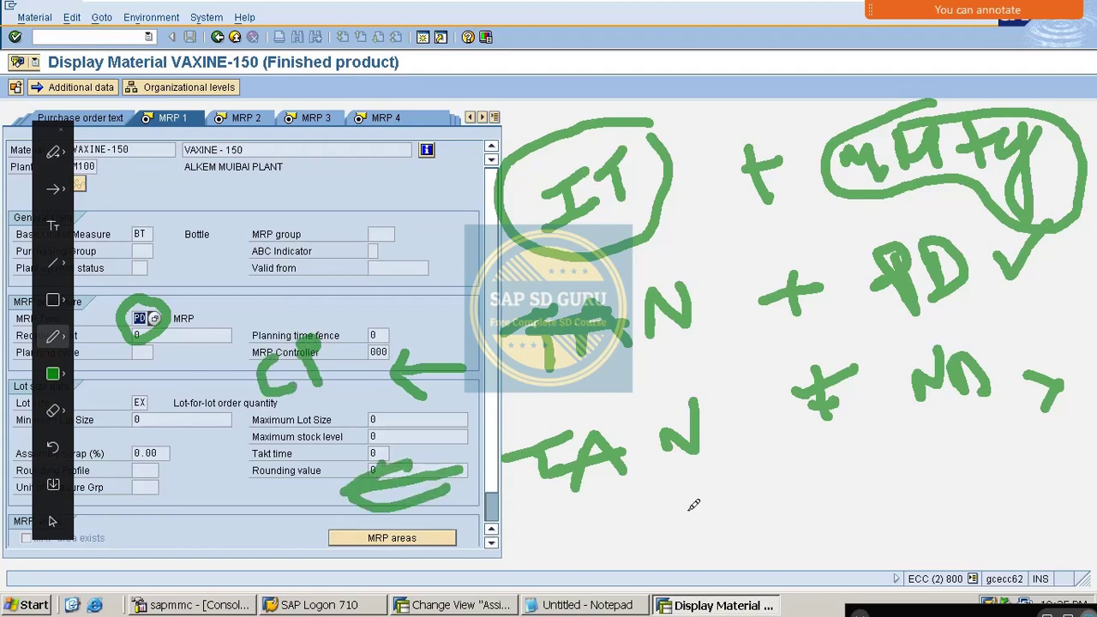
{"action": "left_click_drag", "start_coordinate": [550, 519], "coordinate": [716, 470]}
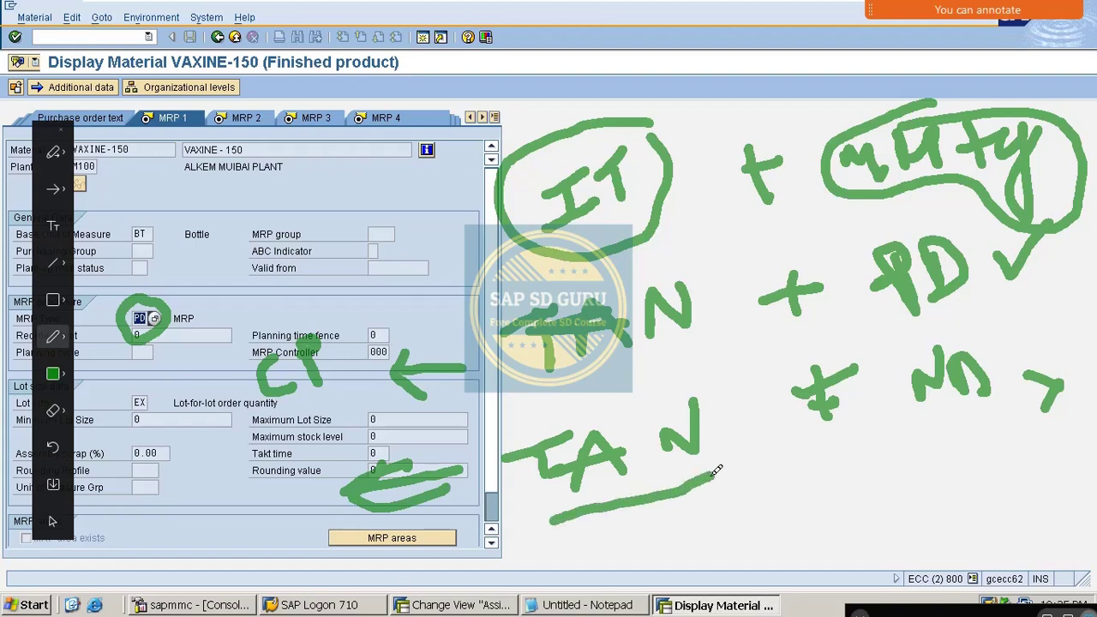
Underline "ND", handwrite "CN" as its result, box the "CP" and "CN" results with a tick beside them, and clear the annotations.
{"action": "left_click_drag", "start_coordinate": [913, 441], "coordinate": [977, 417]}
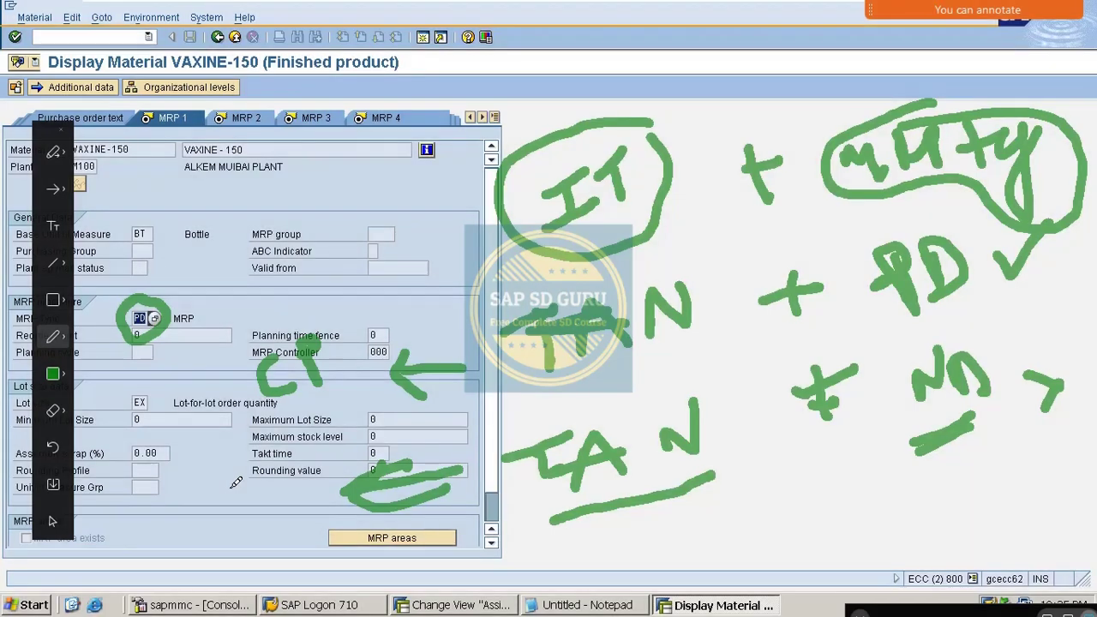
{"action": "mouse_move", "coordinate": [216, 465]}
{"action": "left_mouse_down"}
{"action": "mouse_move", "coordinate": [195, 472]}
{"action": "mouse_move", "coordinate": [242, 514]}
{"action": "mouse_move", "coordinate": [292, 485]}
{"action": "mouse_move", "coordinate": [304, 447]}
{"action": "left_mouse_up"}
{"action": "mouse_move", "coordinate": [171, 447]}
{"action": "left_mouse_down"}
{"action": "mouse_move", "coordinate": [330, 403]}
{"action": "mouse_move", "coordinate": [353, 304]}
{"action": "mouse_move", "coordinate": [180, 336]}
{"action": "mouse_move", "coordinate": [160, 360]}
{"action": "mouse_move", "coordinate": [184, 553]}
{"action": "mouse_move", "coordinate": [360, 495]}
{"action": "mouse_move", "coordinate": [358, 330]}
{"action": "left_mouse_up"}
{"action": "left_click_drag", "start_coordinate": [237, 361], "coordinate": [300, 288]}
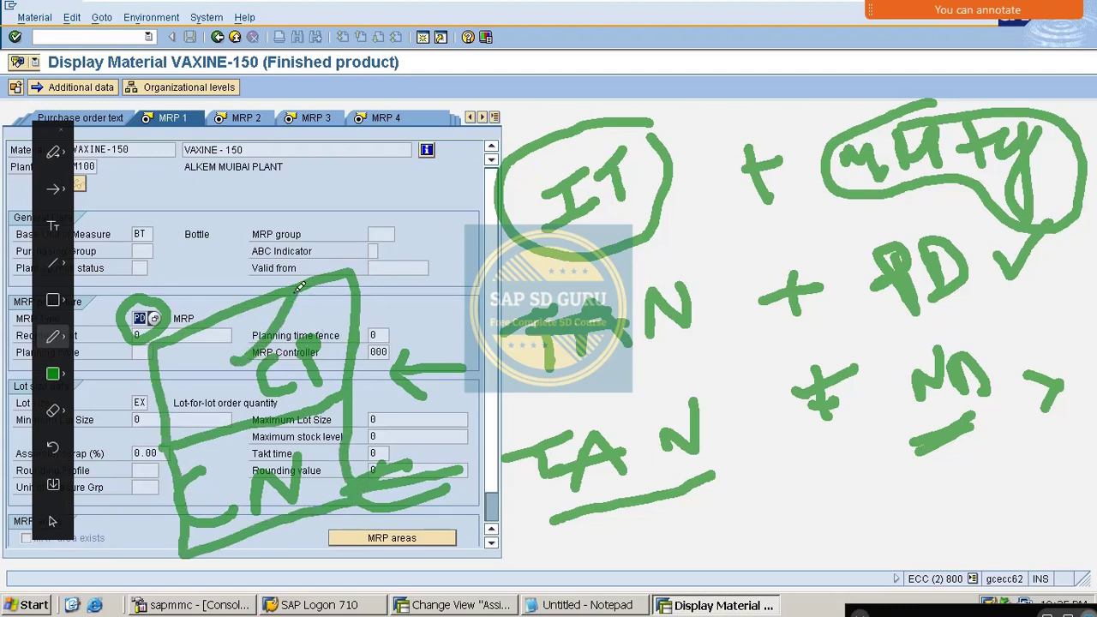
{"action": "left_click_drag", "start_coordinate": [108, 531], "coordinate": [157, 487]}
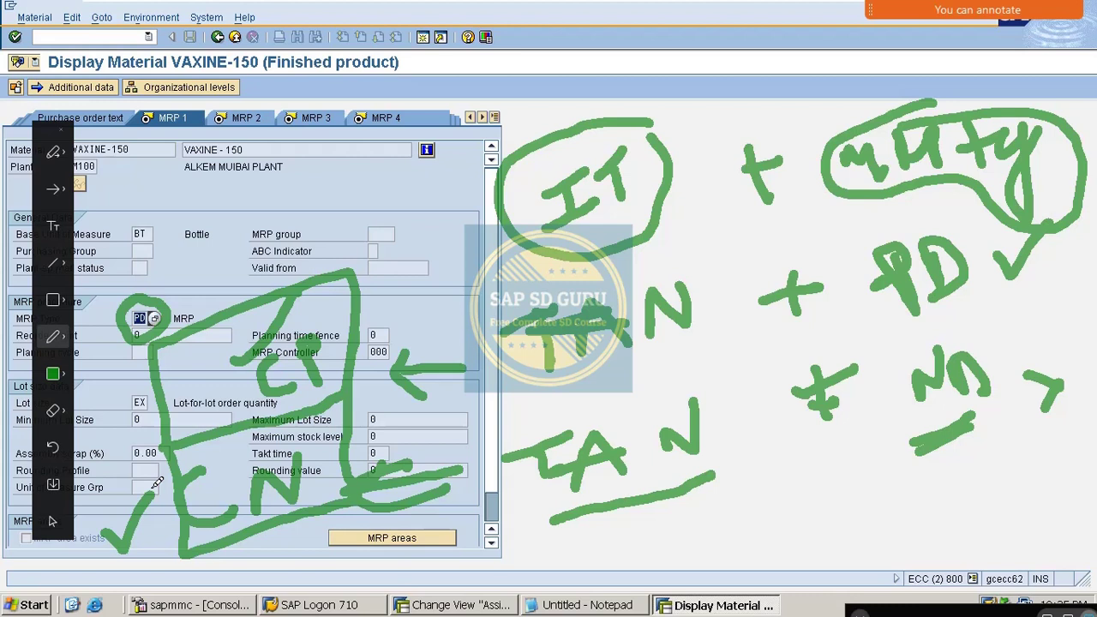
{"action": "key", "text": "Escape"}
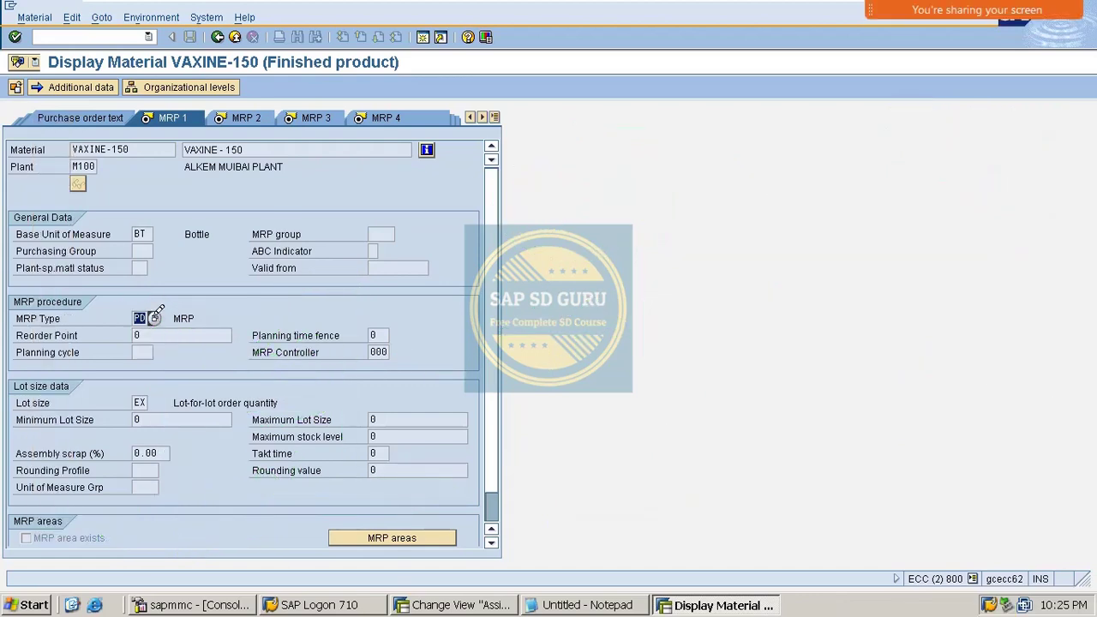
Look through the possible MRP Type values for the material and highlight ND, No planning.
{"action": "key", "text": "F4"}
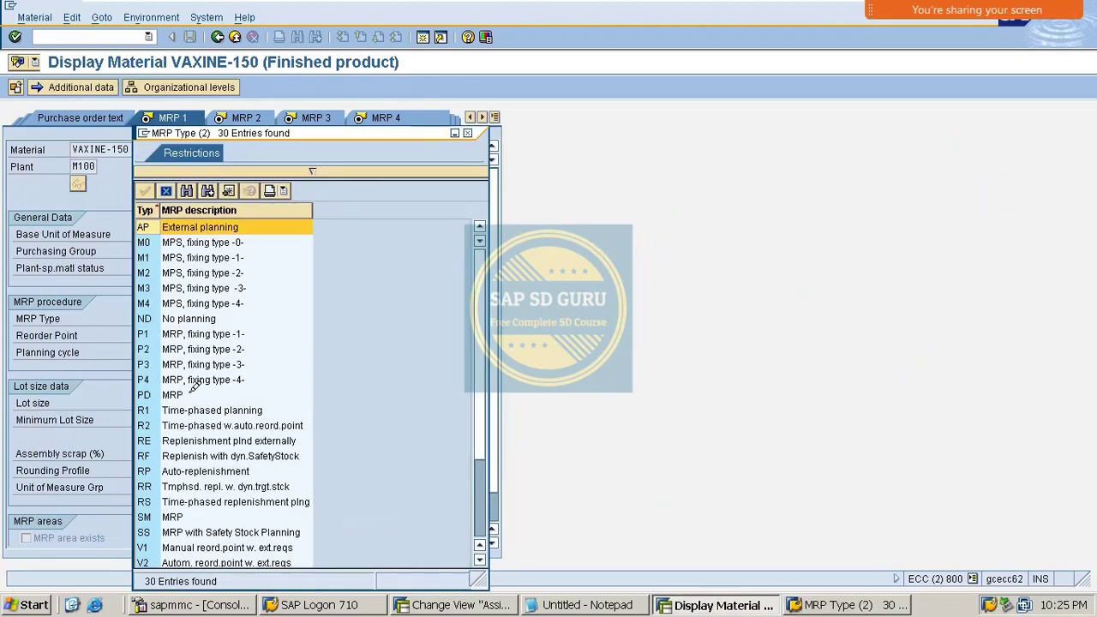
{"action": "scroll", "coordinate": [189, 383], "scroll_direction": "down", "scroll_amount": 3}
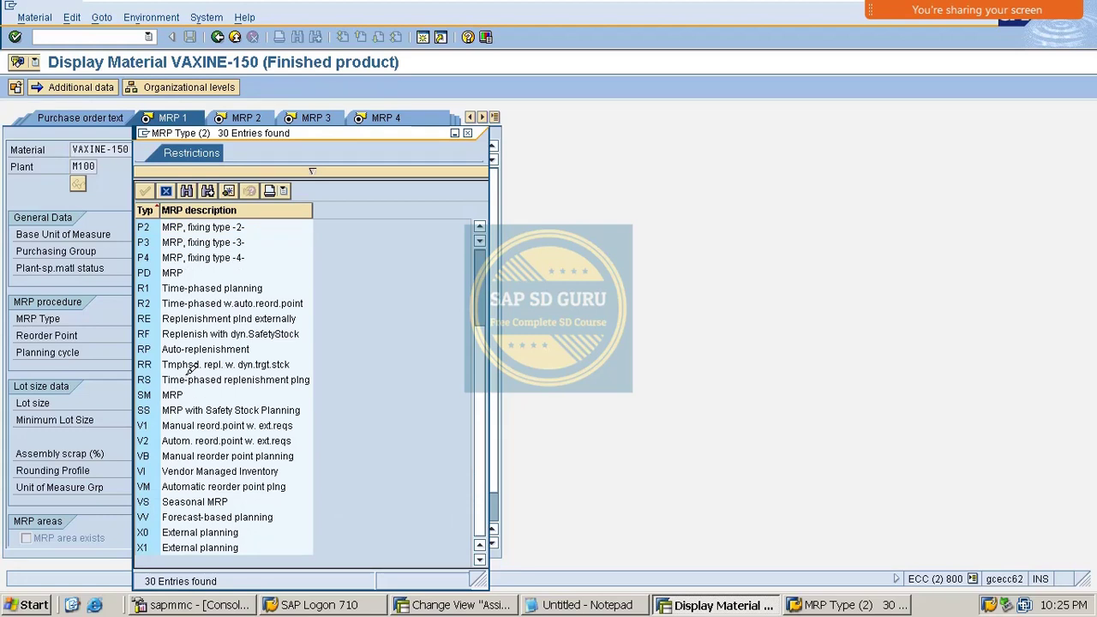
{"action": "scroll", "coordinate": [189, 368], "scroll_direction": "up", "scroll_amount": 1}
{"action": "left_click", "coordinate": [176, 241]}
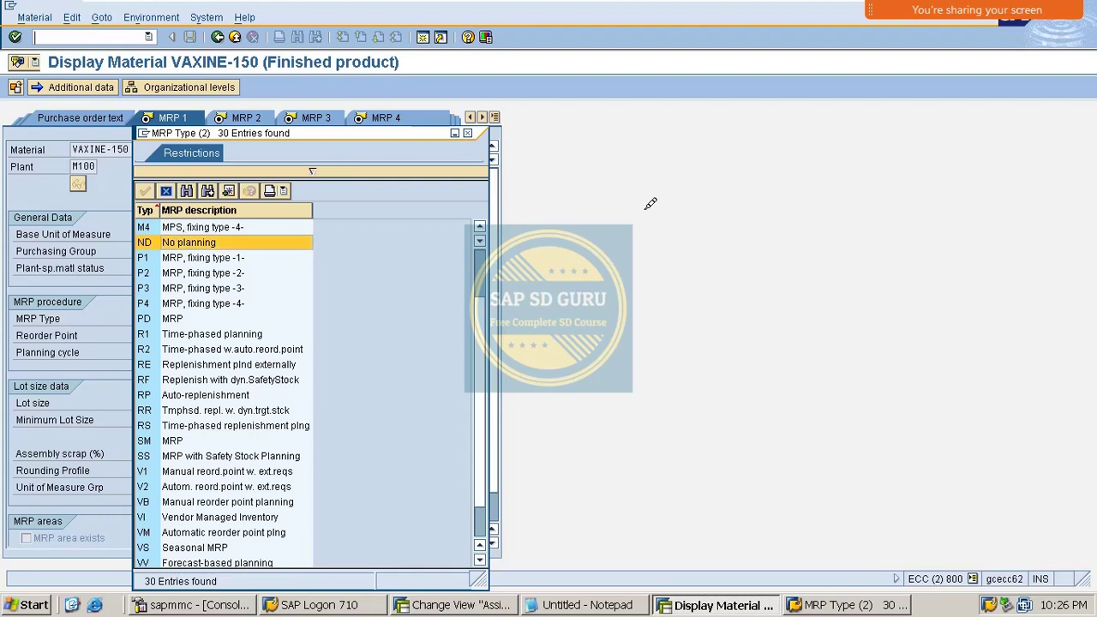
{"action": "left_click", "coordinate": [480, 123]}
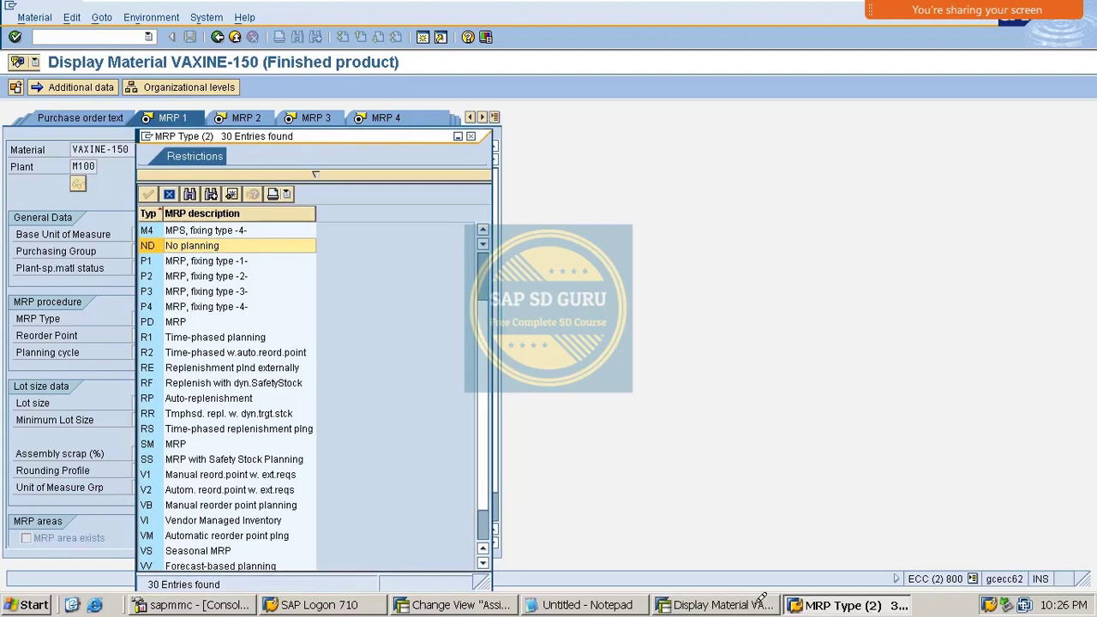
Switch to the schedule line category assignment overview and position the list at item category TAN.
{"action": "left_click", "coordinate": [496, 605]}
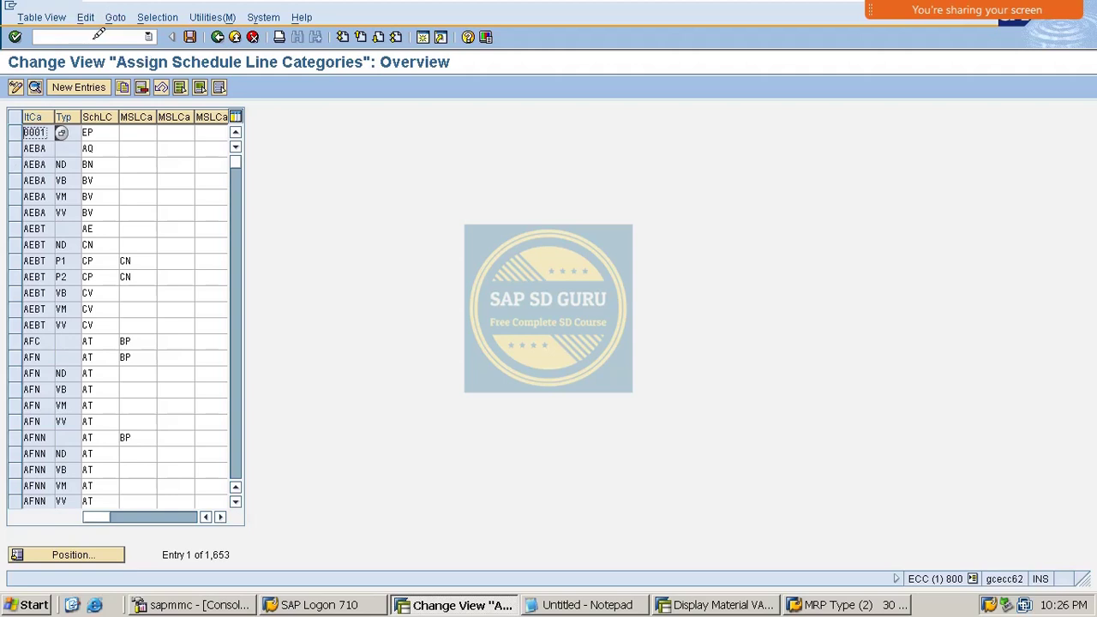
{"action": "left_click", "coordinate": [99, 35]}
{"action": "left_click", "coordinate": [103, 554]}
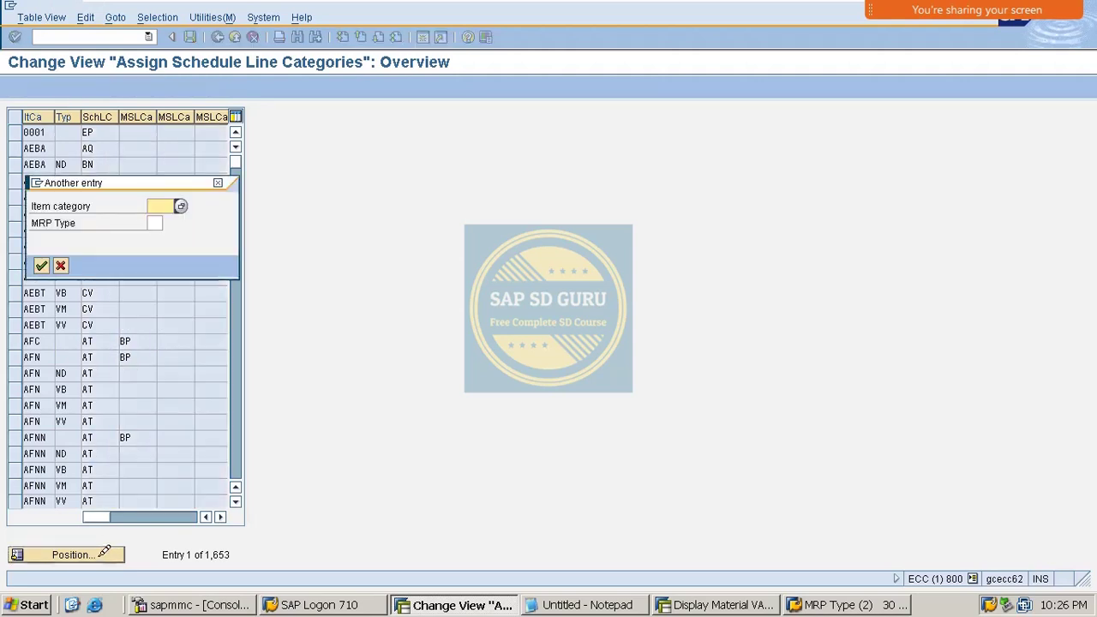
{"action": "type", "text": "TAN"}
{"action": "key", "text": "Return"}
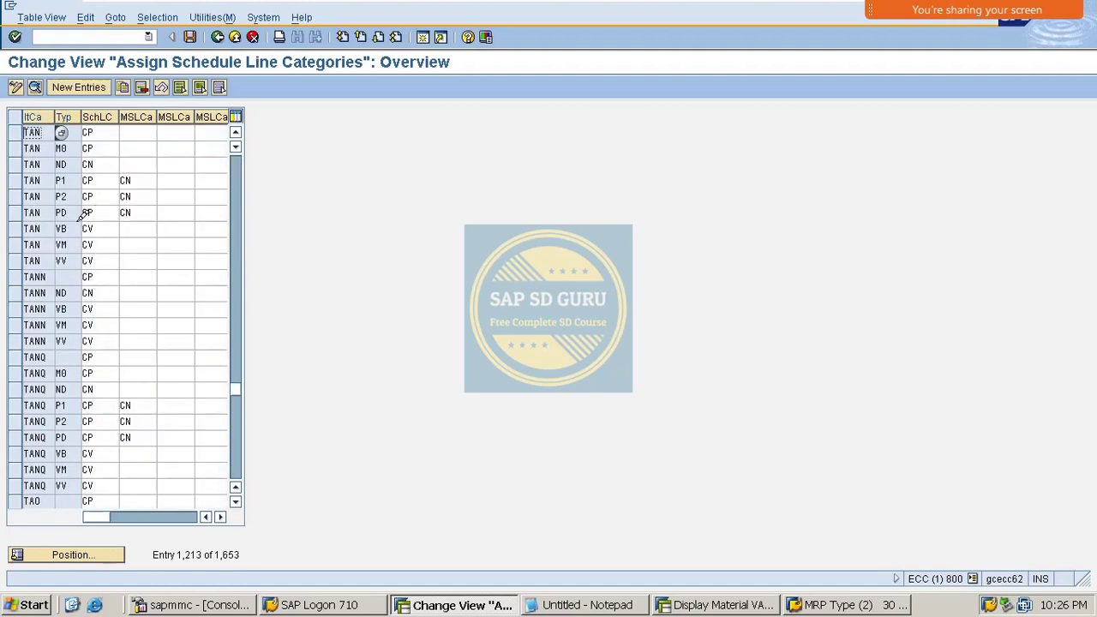
Examine the schedule line categories assigned to TAN with MRP type ND and TAN with MRP type PD.
{"action": "left_click", "coordinate": [61, 147]}
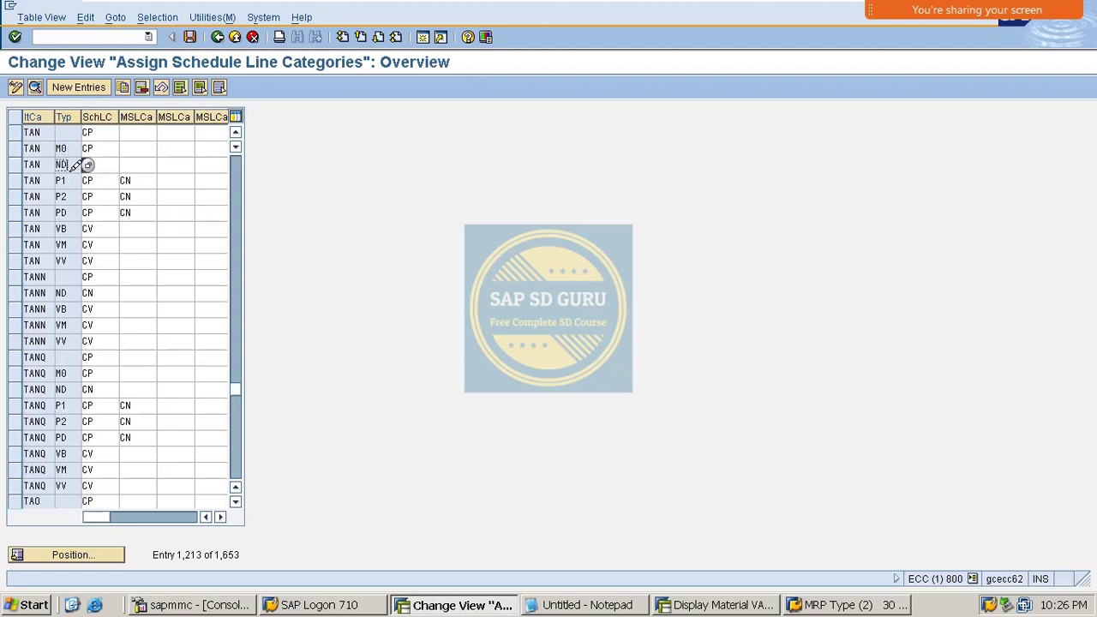
{"action": "left_click", "coordinate": [106, 162]}
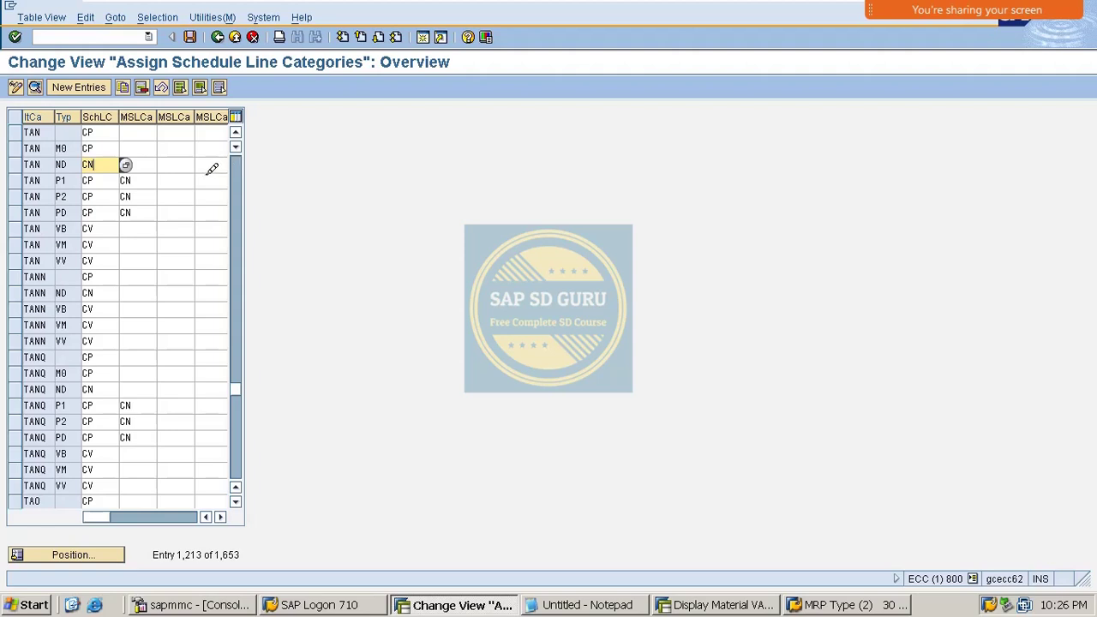
{"action": "left_click", "coordinate": [36, 212]}
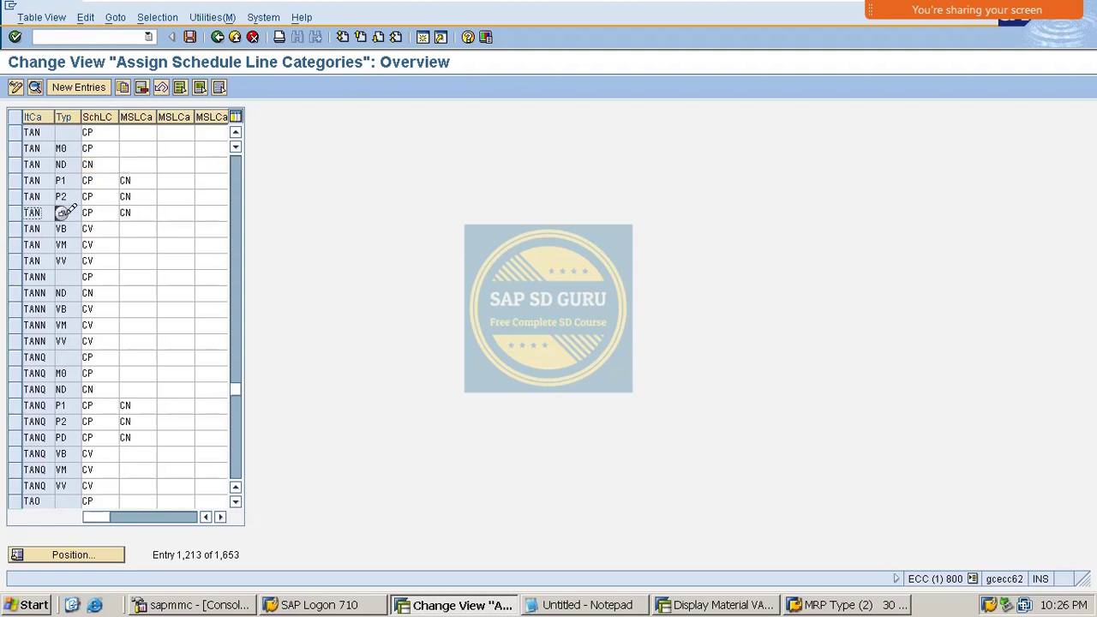
{"action": "left_click", "coordinate": [66, 212]}
{"action": "left_click", "coordinate": [106, 215]}
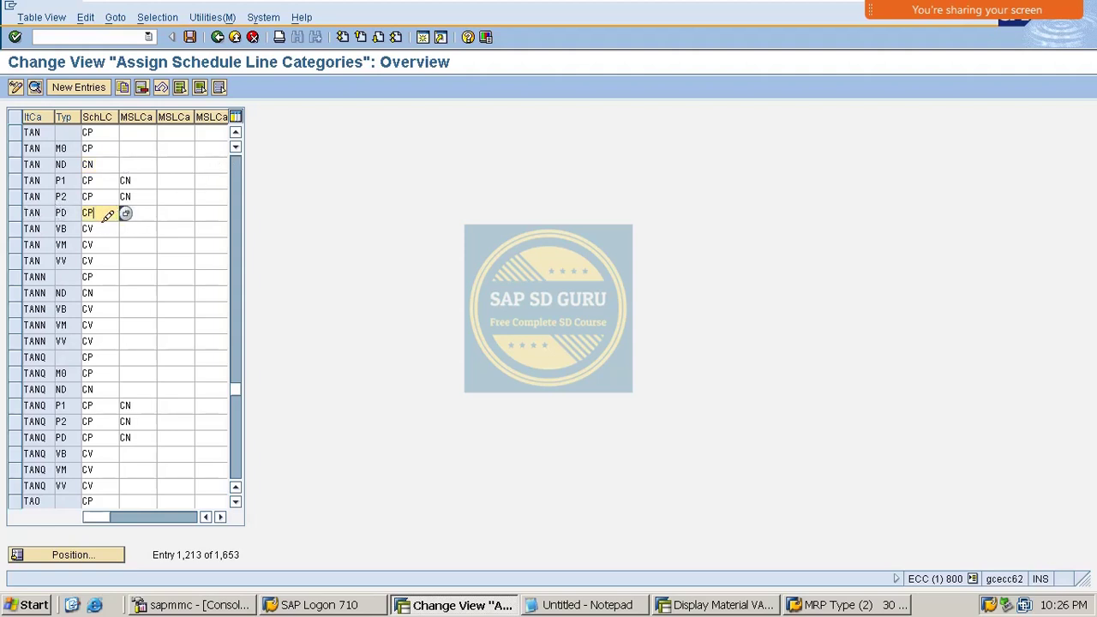
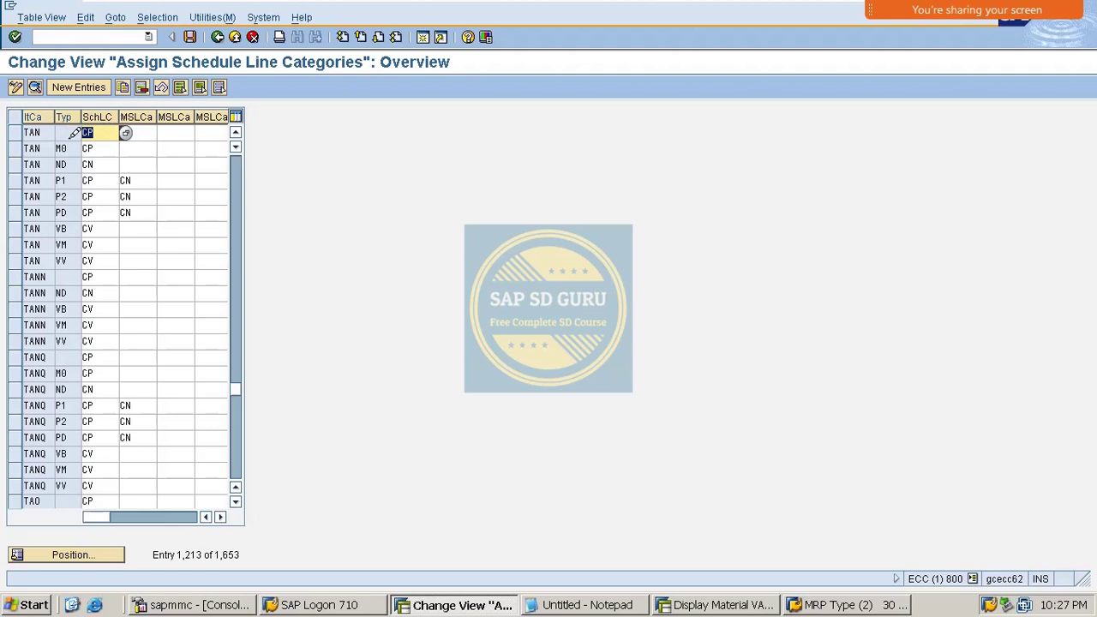
Compare the TAN row without an MRP type against the TAN rows for ND and PD.
{"action": "left_click", "coordinate": [74, 132]}
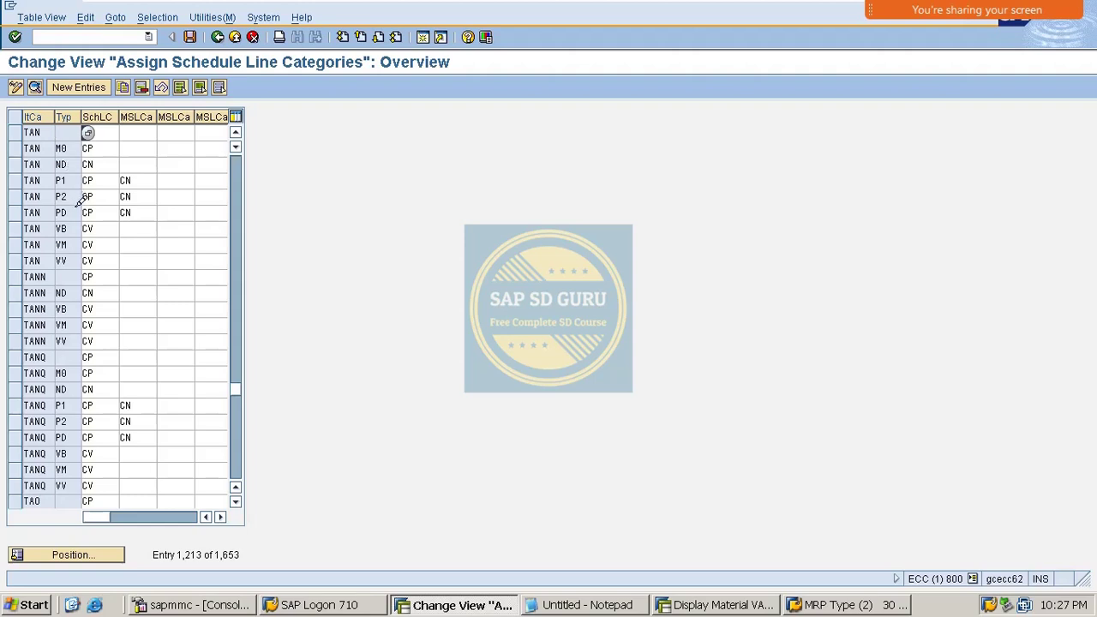
{"action": "left_click", "coordinate": [53, 163]}
{"action": "left_click_drag", "start_coordinate": [42, 163], "coordinate": [20, 158]}
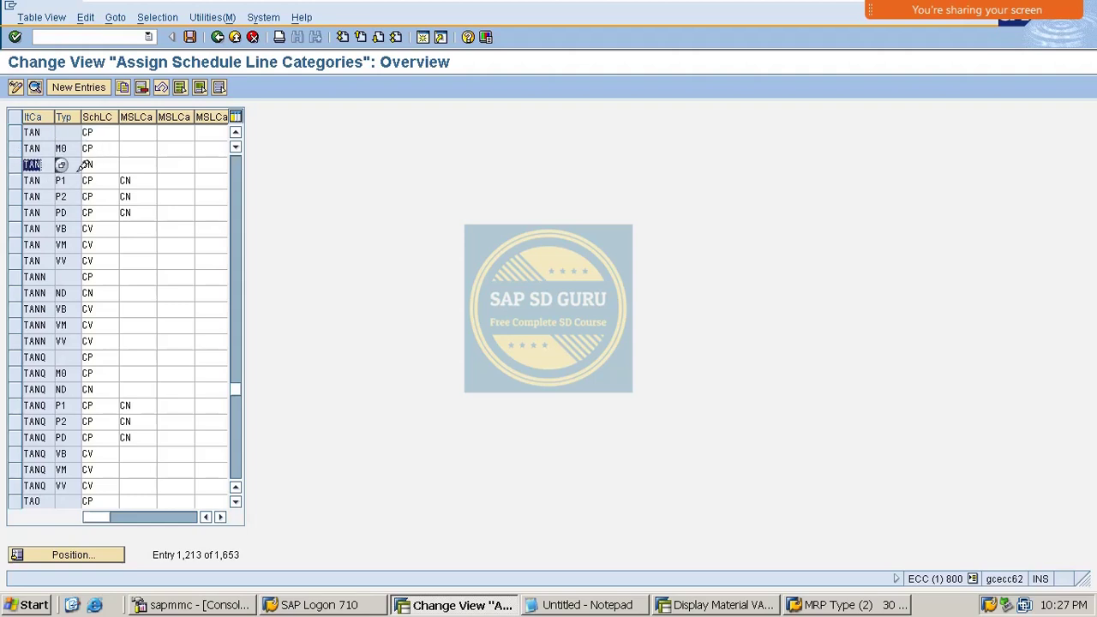
{"action": "left_click", "coordinate": [38, 213]}
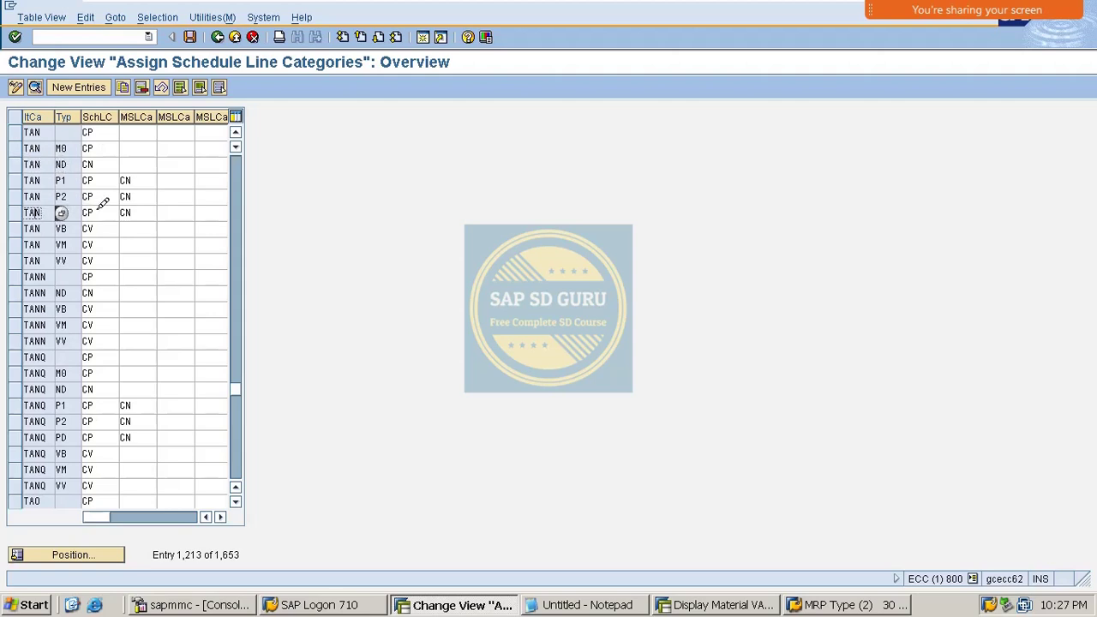
{"action": "key", "text": "Tab"}
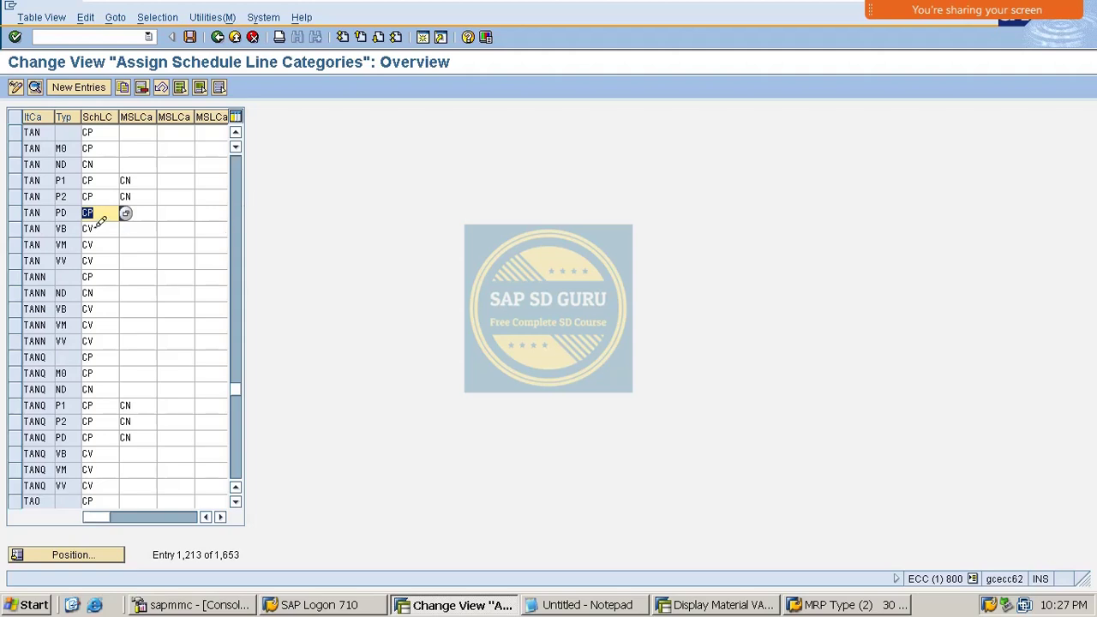
{"action": "left_click", "coordinate": [62, 213]}
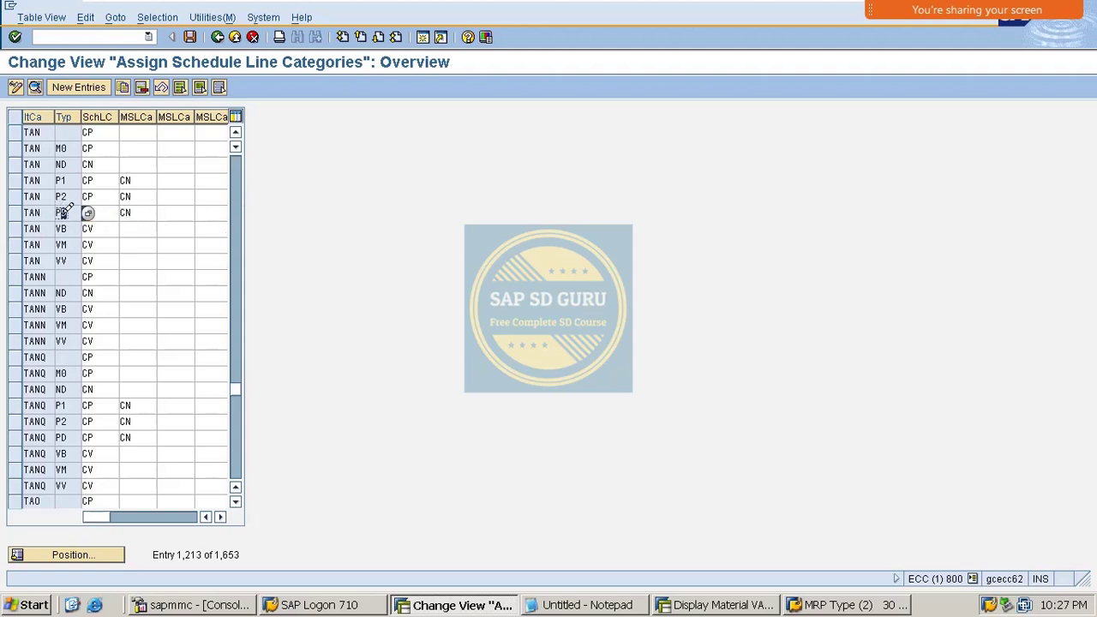
Review the default schedule line category of TAN without an MRP type alongside that of TAN with PD.
{"action": "left_click", "coordinate": [25, 127]}
{"action": "left_click", "coordinate": [29, 130]}
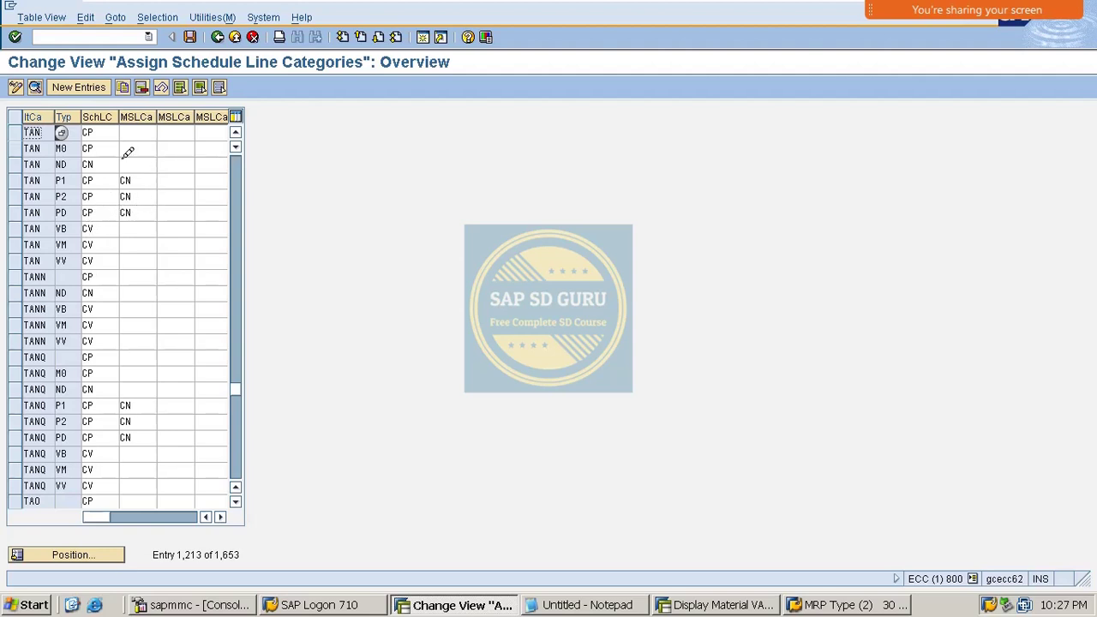
{"action": "double_click", "coordinate": [112, 212]}
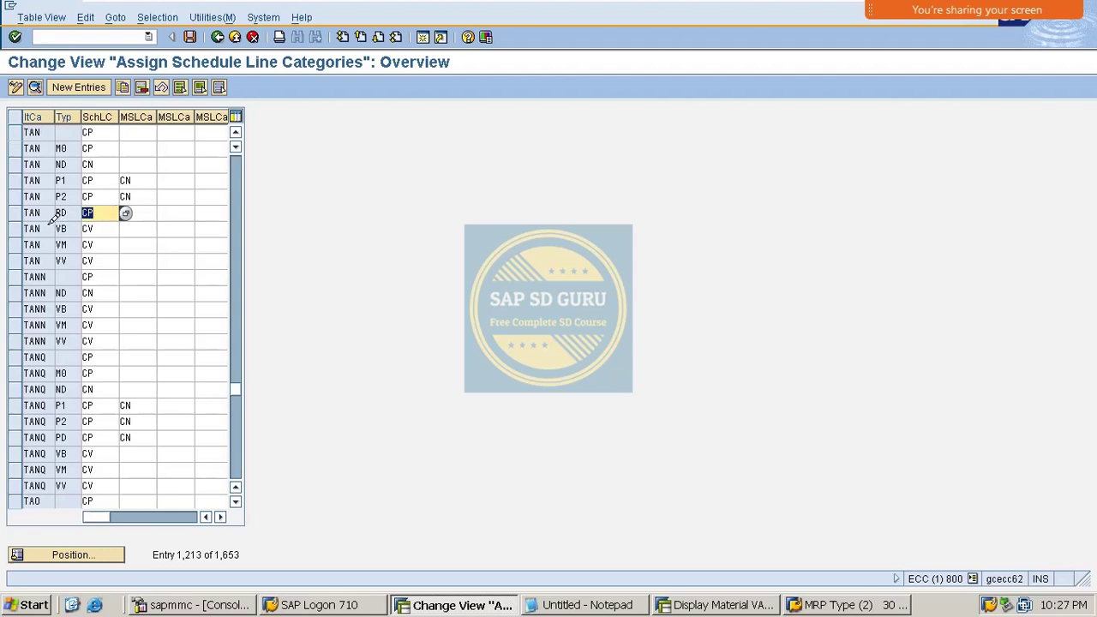
{"action": "left_click", "coordinate": [19, 212]}
{"action": "left_click", "coordinate": [19, 210]}
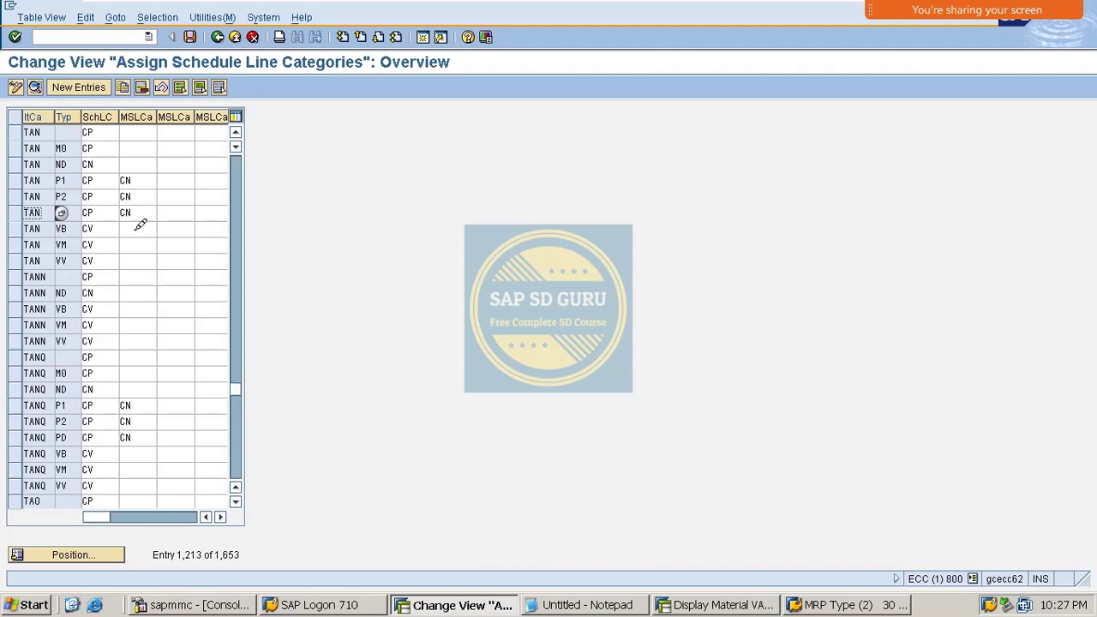
{"action": "double_click", "coordinate": [57, 135]}
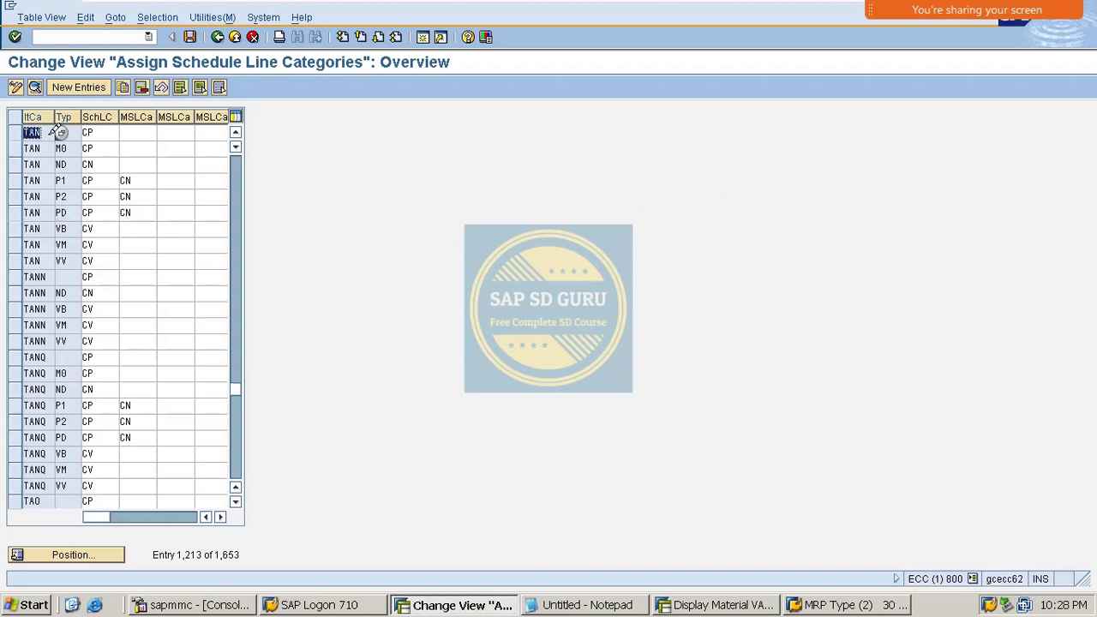
{"action": "double_click", "coordinate": [110, 130]}
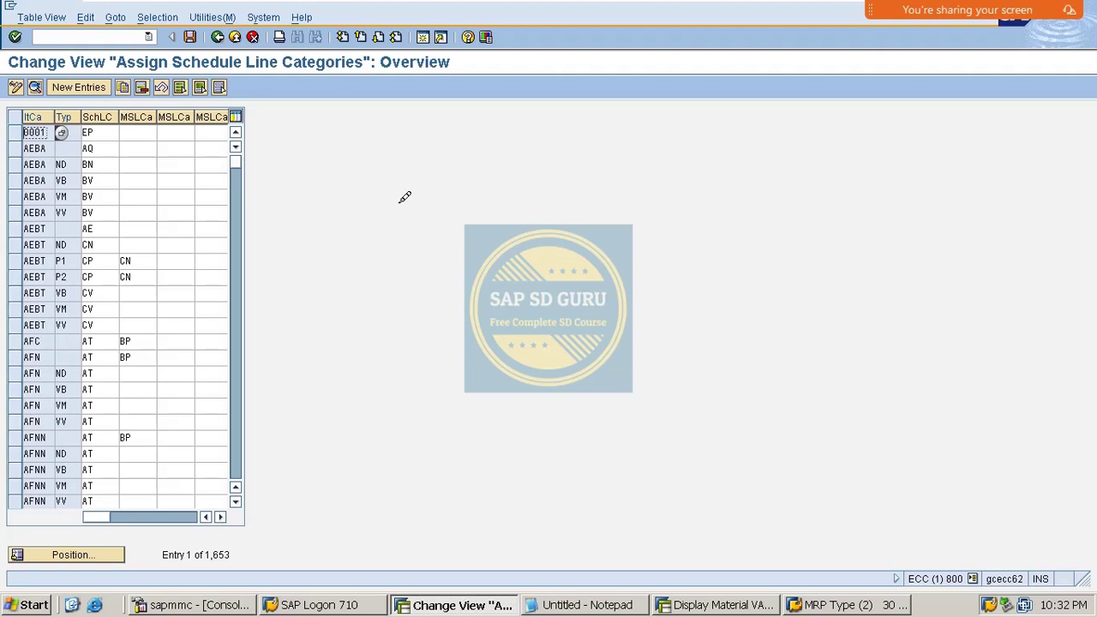
Position the assignment list at item category TAN with MRP type PD.
{"action": "left_click", "coordinate": [147, 132]}
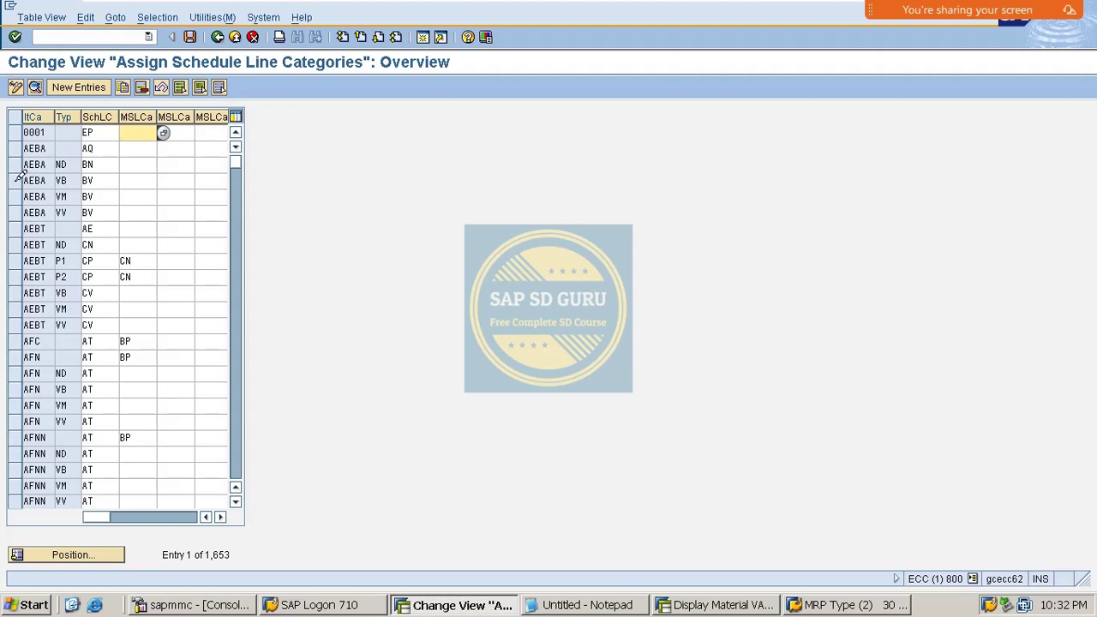
{"action": "left_click", "coordinate": [112, 557]}
{"action": "type", "text": "tan"}
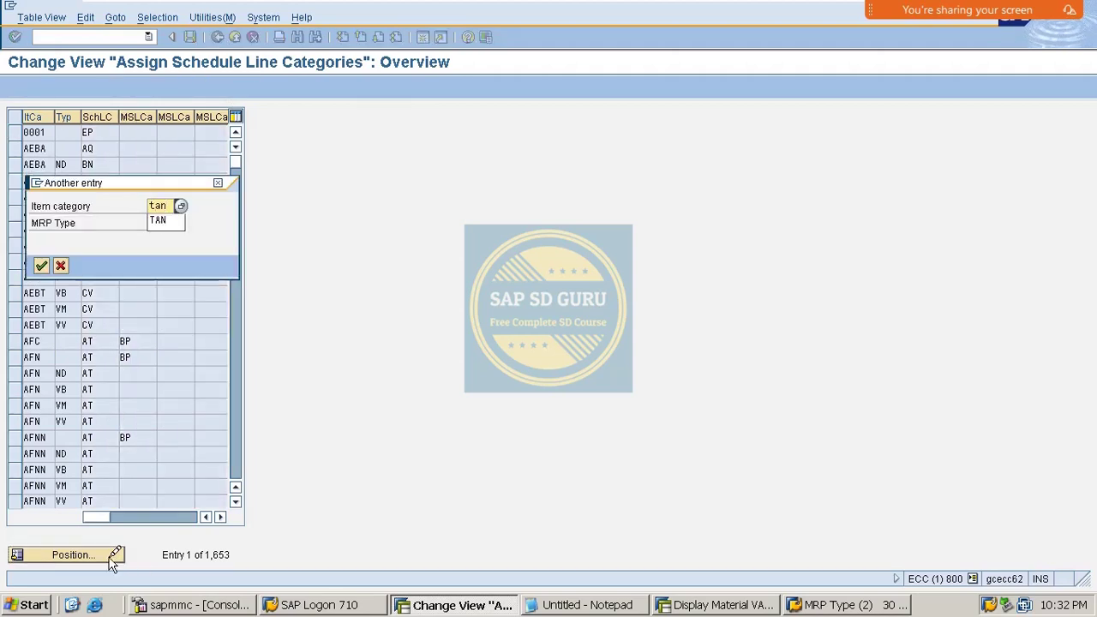
{"action": "key", "text": "Tab"}
{"action": "type", "text": "pd"}
{"action": "key", "text": "Return"}
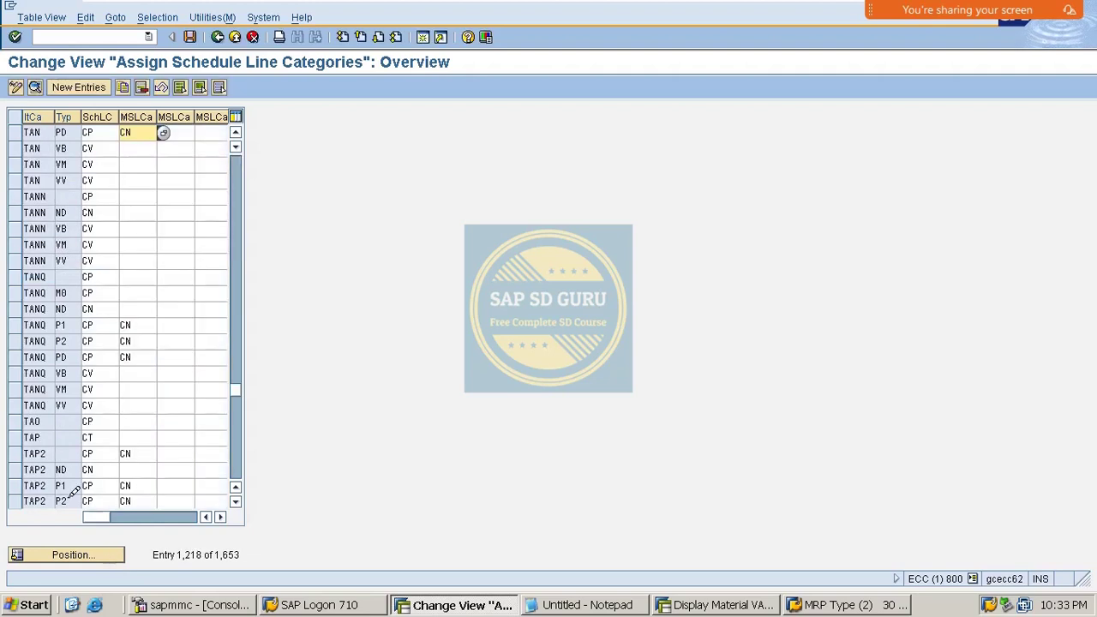
Add CT and CV as the second and third manual schedule line categories for TAN with PD, and save.
{"action": "left_click", "coordinate": [106, 133]}
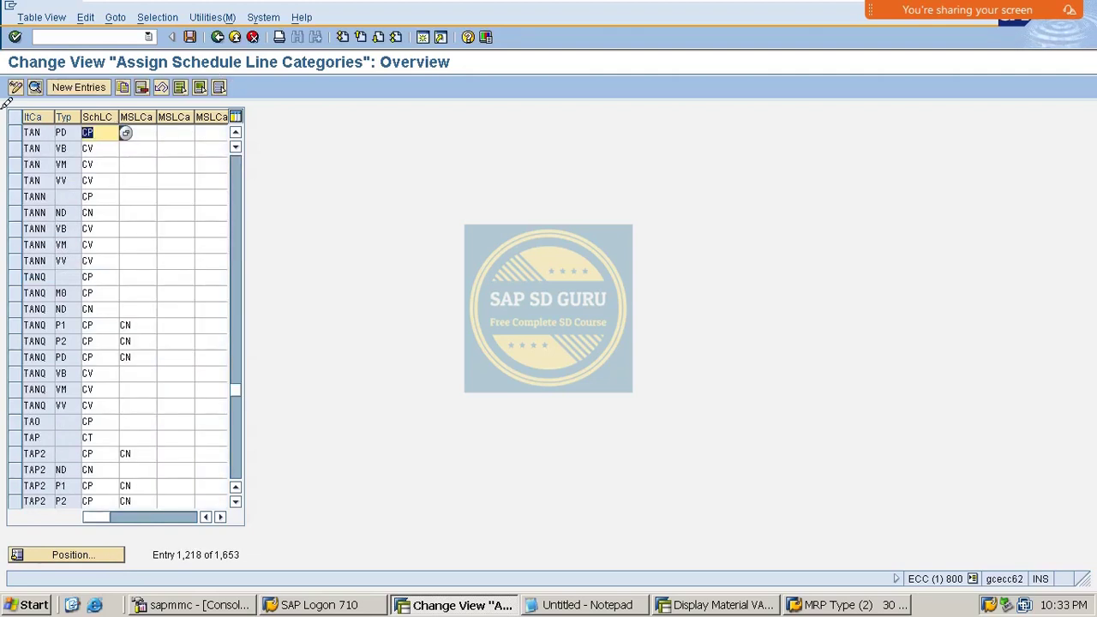
{"action": "left_click", "coordinate": [152, 132]}
{"action": "type", "text": "CN"}
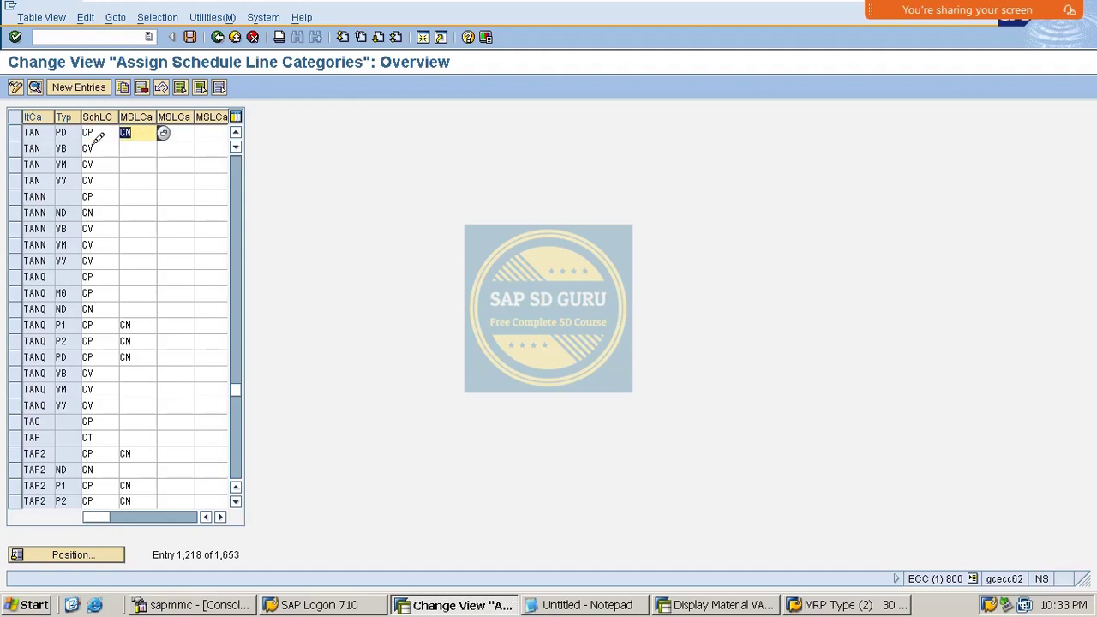
{"action": "left_click", "coordinate": [194, 131]}
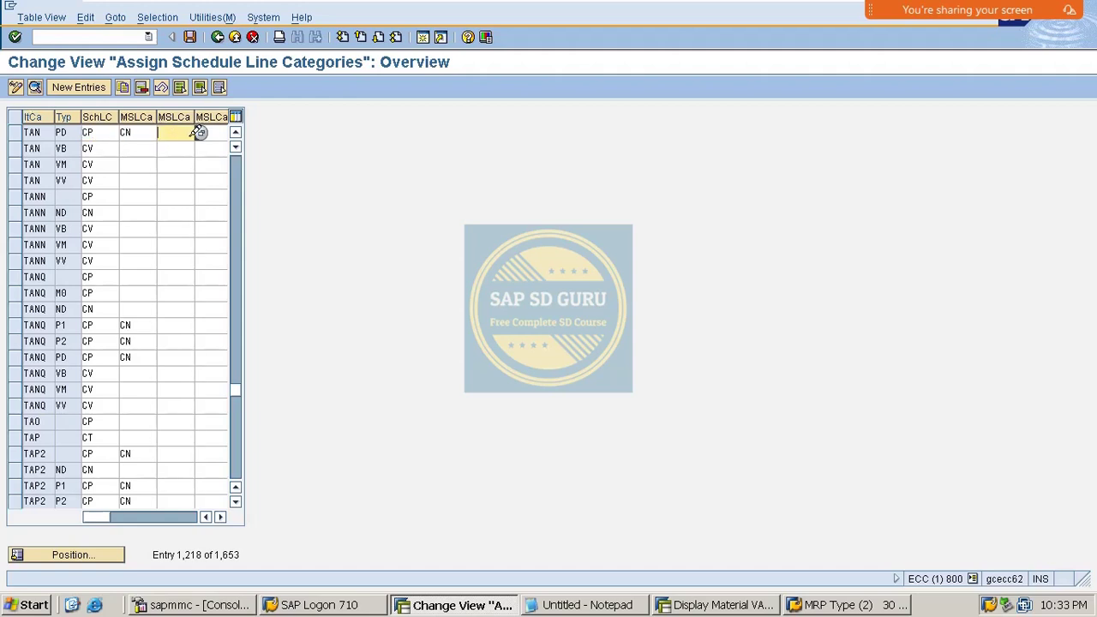
{"action": "type", "text": "ct"}
{"action": "key", "text": "Tab"}
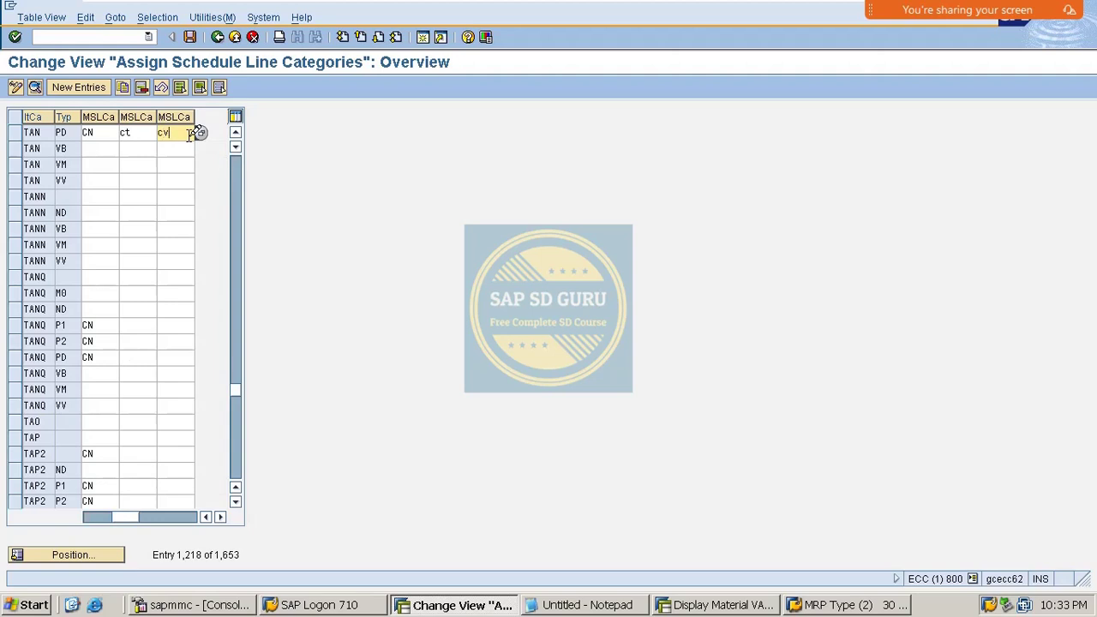
{"action": "key", "text": "ctrl+s"}
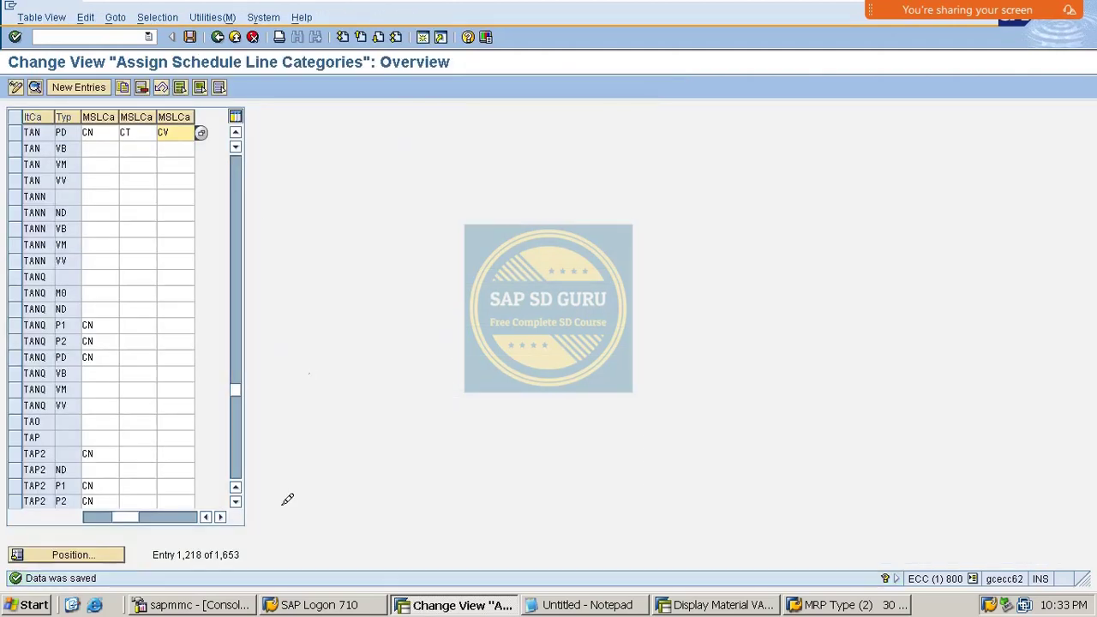
{"action": "left_click", "coordinate": [101, 35]}
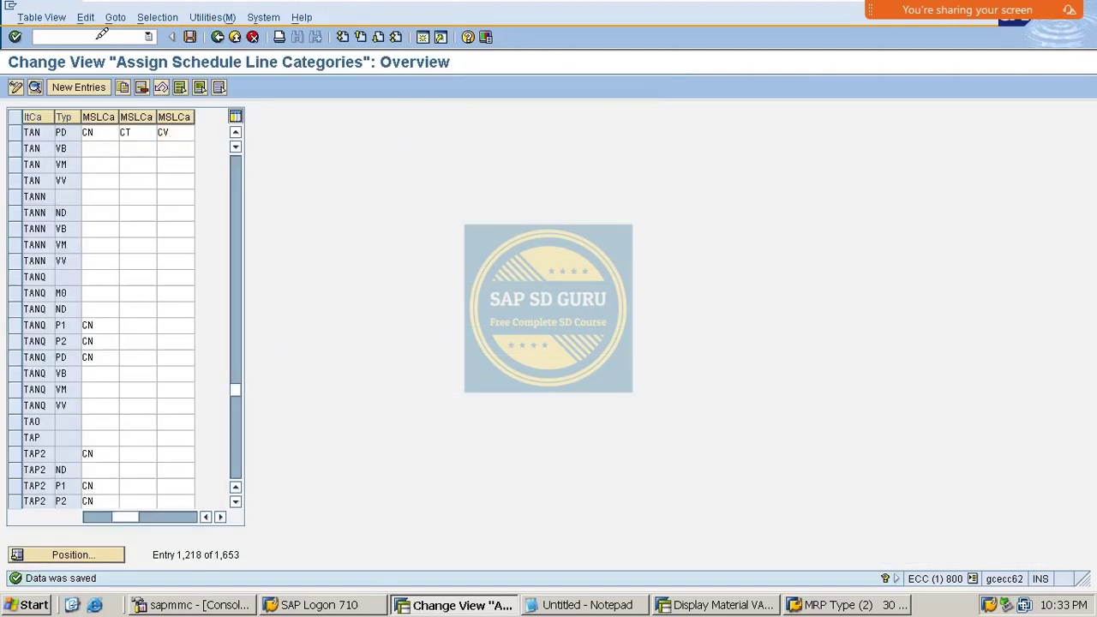
Start a standard order with VA01 in a new session, using order type OR, sales organization M100, distribution channel M1 and division M1.
{"action": "type", "text": "/ova01"}
{"action": "key", "text": "Return"}
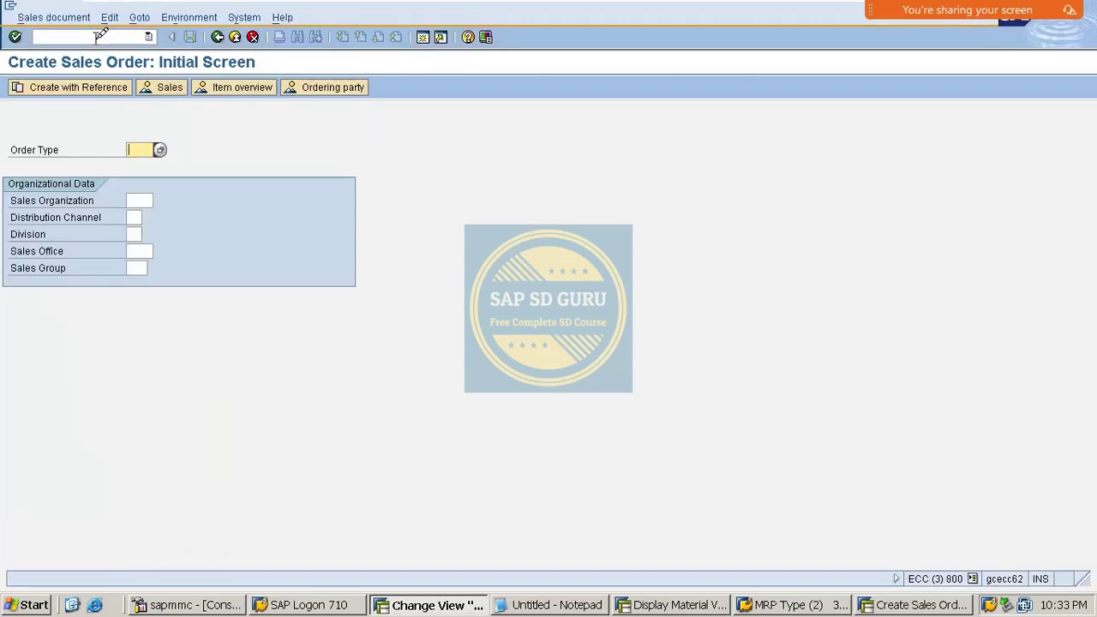
{"action": "type", "text": "or"}
{"action": "key", "text": "Tab"}
{"action": "type", "text": "m100"}
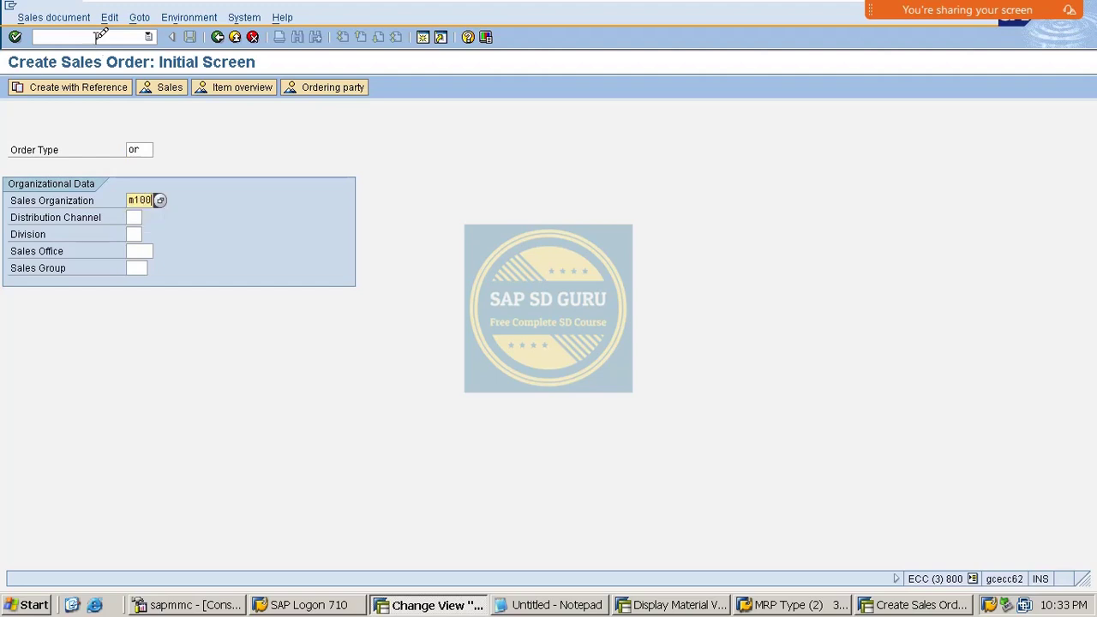
{"action": "key", "text": "Tab"}
{"action": "type", "text": ",m"}
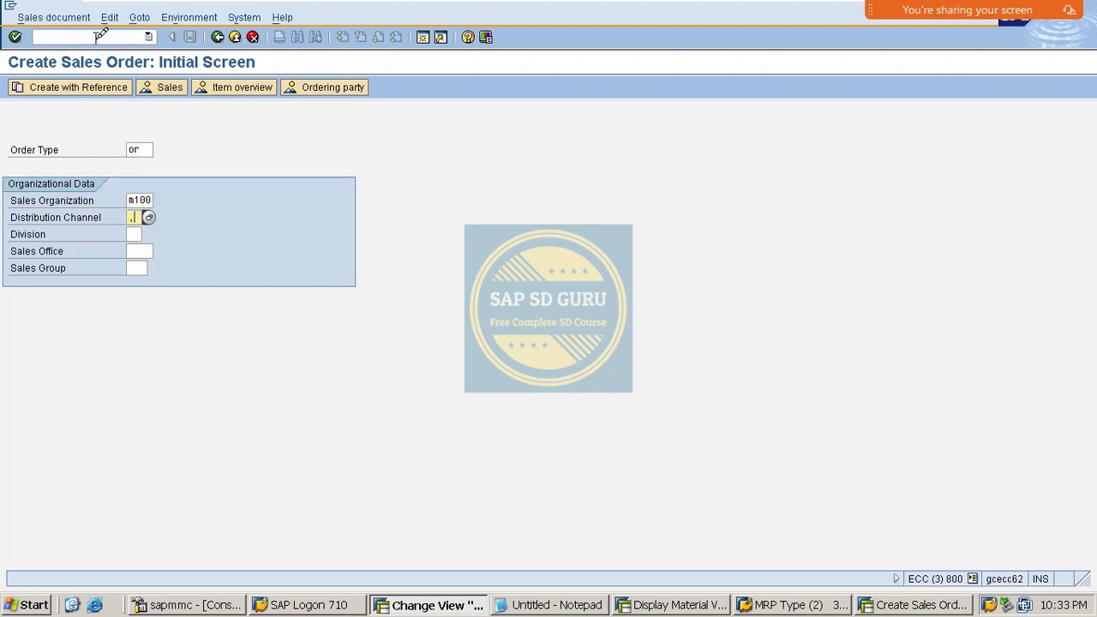
{"action": "key", "text": "BackSpace"}
{"action": "type", "text": "m1"}
{"action": "key", "text": "Tab"}
{"action": "type", "text": "m1"}
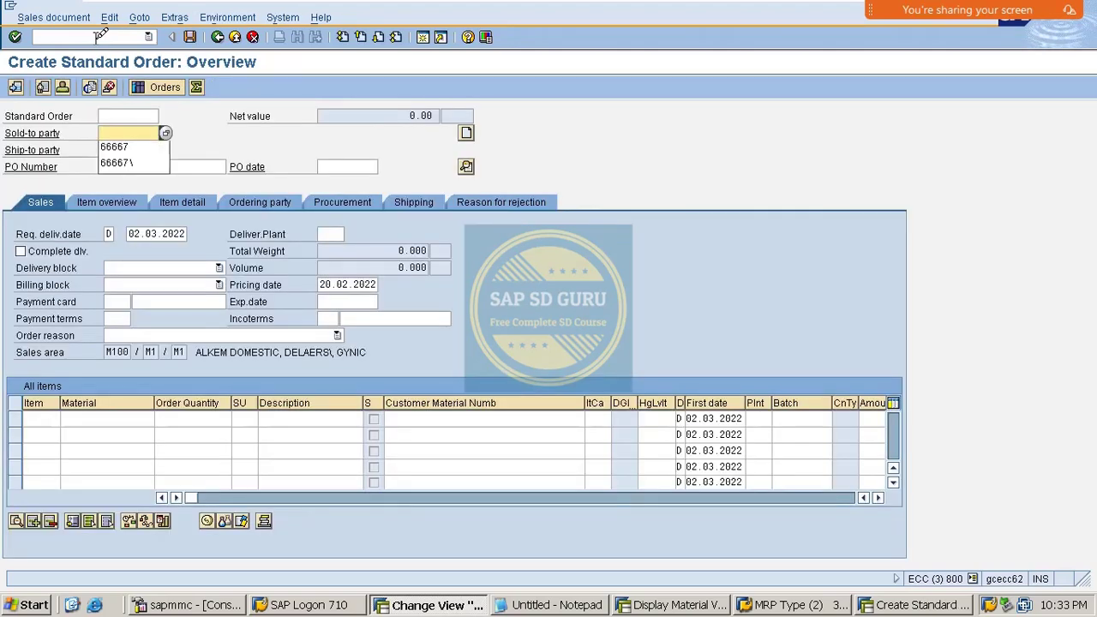
Enter the sold-to party's customer number and add material VAXINE-150 with an order quantity of 1.
{"action": "key", "text": "Down"}
{"action": "key", "text": "Return"}
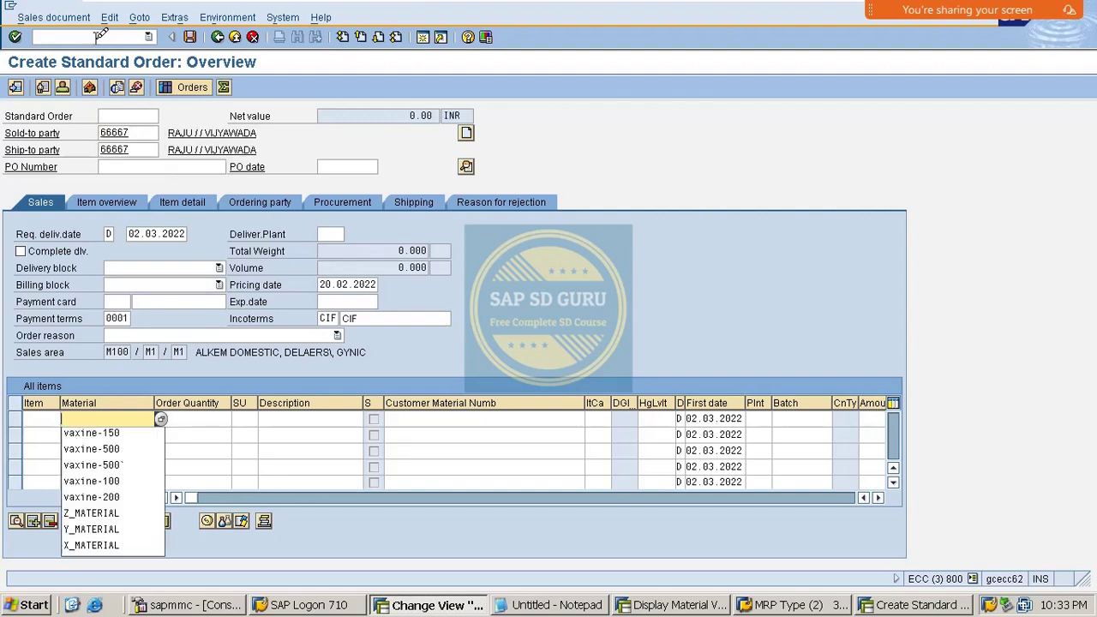
{"action": "key", "text": "Down"}
{"action": "key", "text": "Return"}
{"action": "key", "text": "Tab"}
{"action": "type", "text": "1"}
{"action": "key", "text": "Return"}
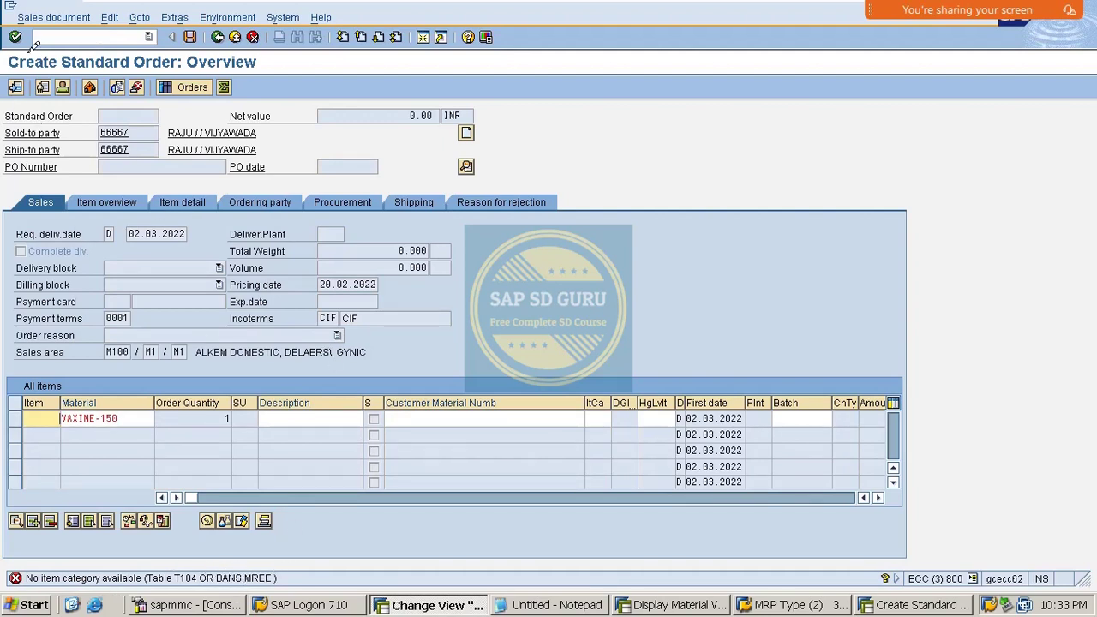
Change the material of the first order item to VAXINE-200.
{"action": "double_click", "coordinate": [109, 418]}
{"action": "type", "text": "20"}
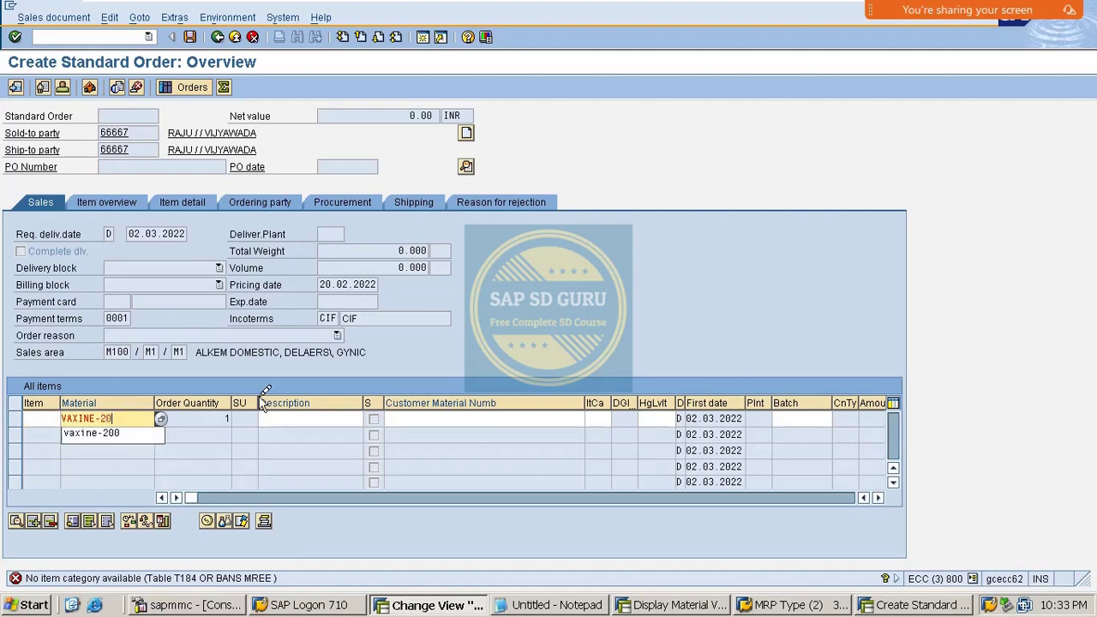
{"action": "type", "text": "0"}
{"action": "key", "text": "Return"}
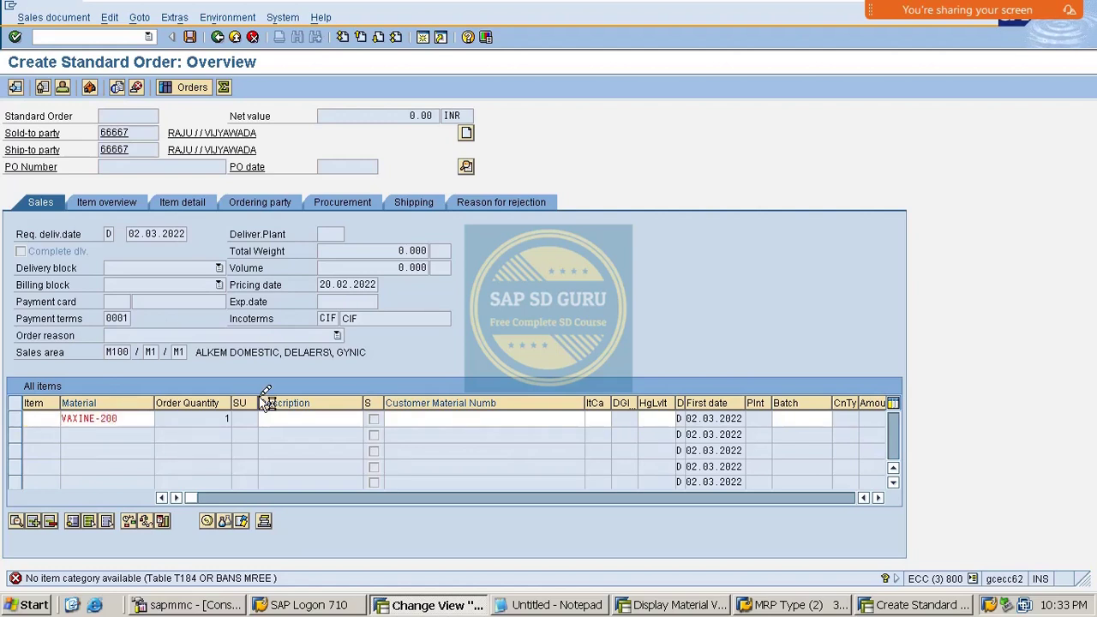
{"action": "key", "text": "Return"}
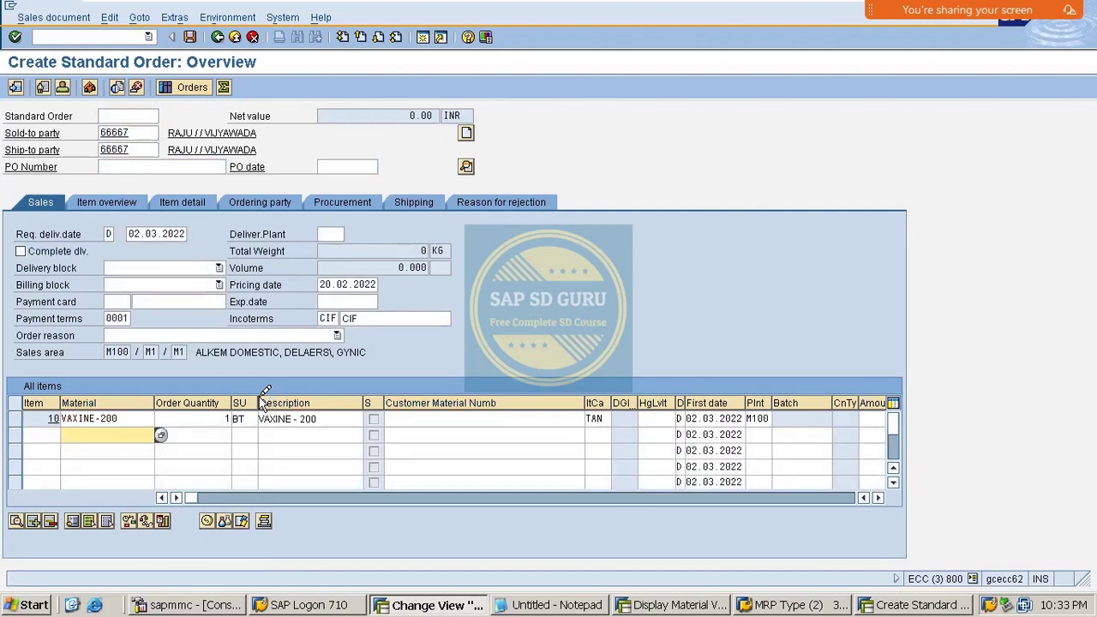
Open the schedule lines of the VAXINE-200 item and set its schedule line category to CV.
{"action": "left_click", "coordinate": [109, 418]}
{"action": "double_click", "coordinate": [116, 412]}
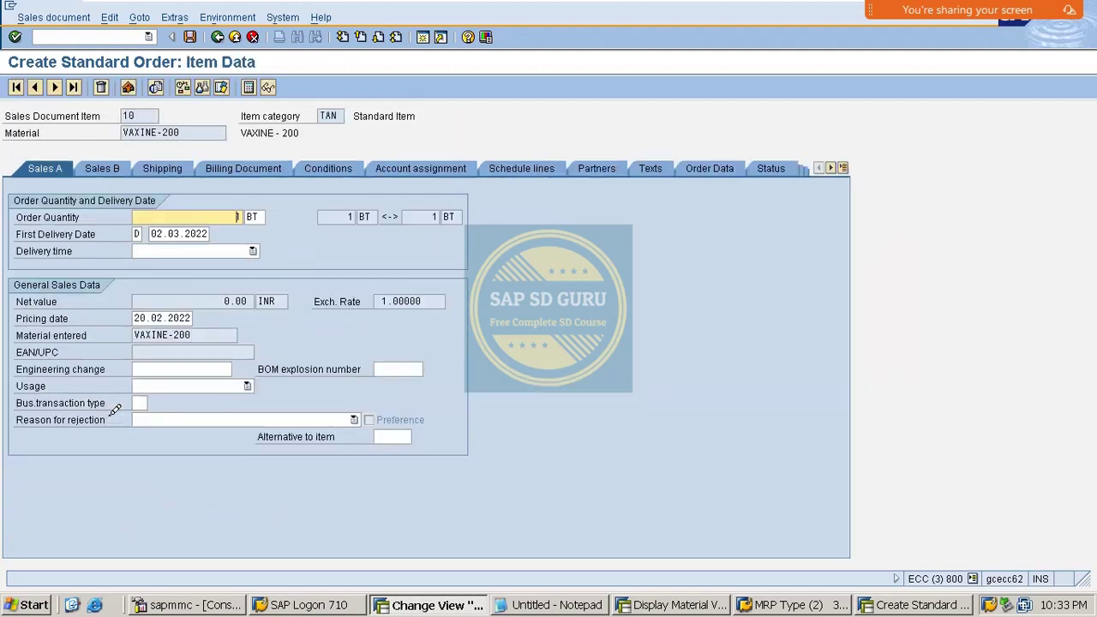
{"action": "left_click", "coordinate": [520, 165]}
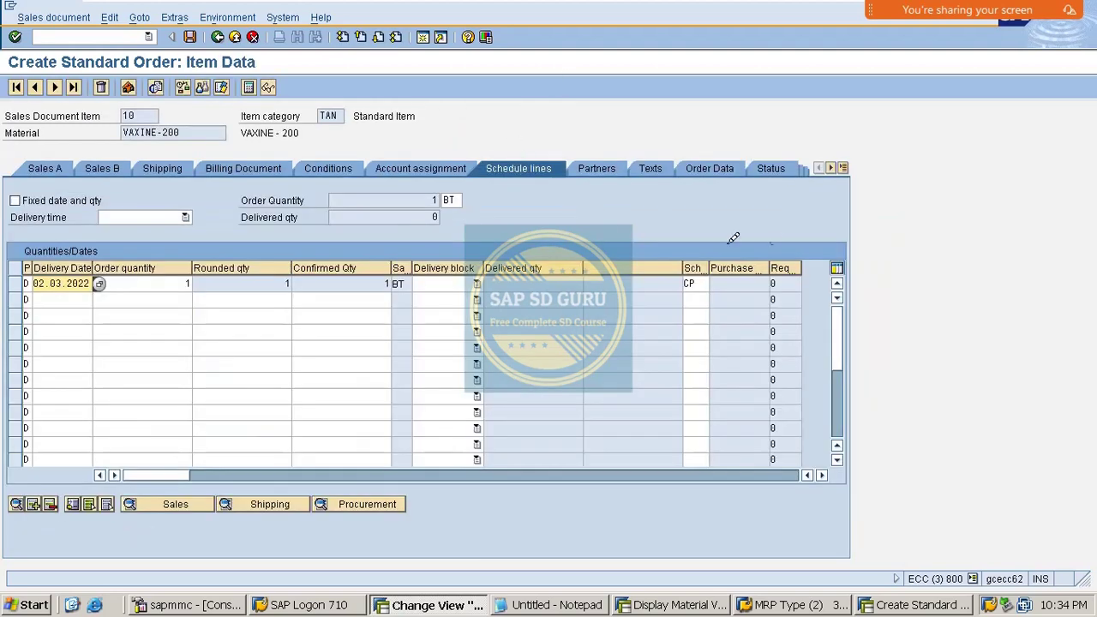
{"action": "double_click", "coordinate": [695, 282]}
{"action": "type", "text": "cv"}
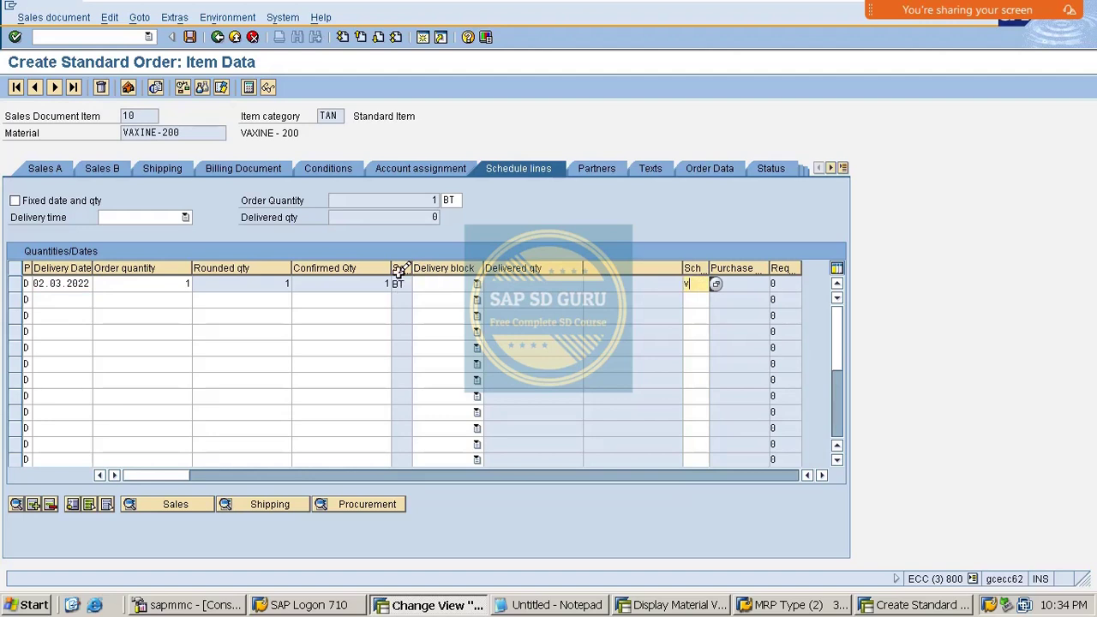
{"action": "key", "text": "Return"}
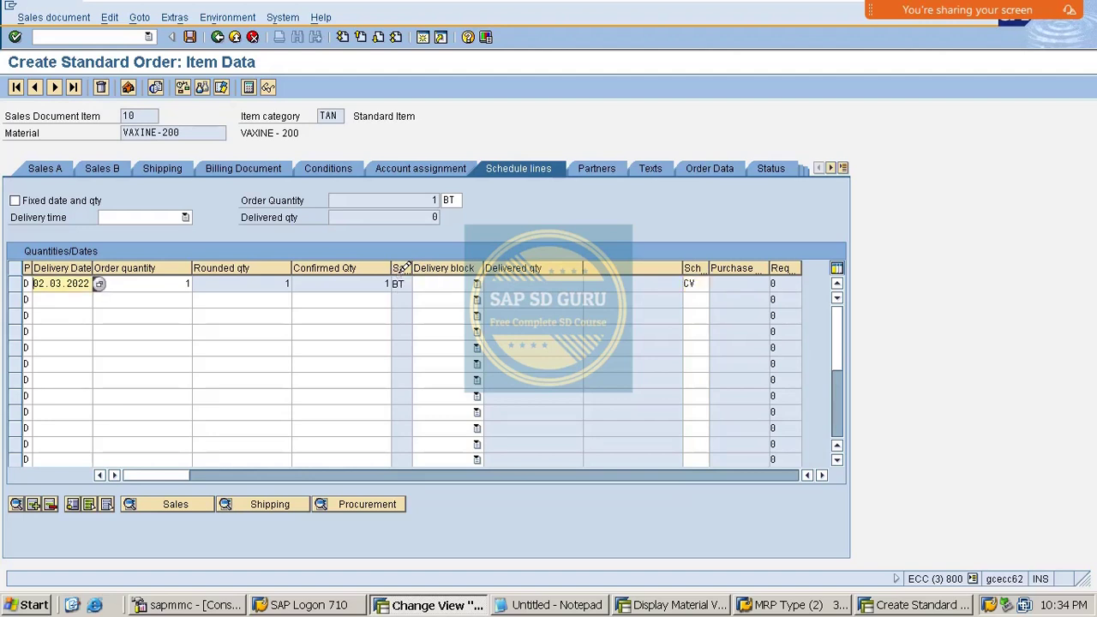
Try to set the VAXINE-200 item's schedule line category to CX.
{"action": "double_click", "coordinate": [696, 284]}
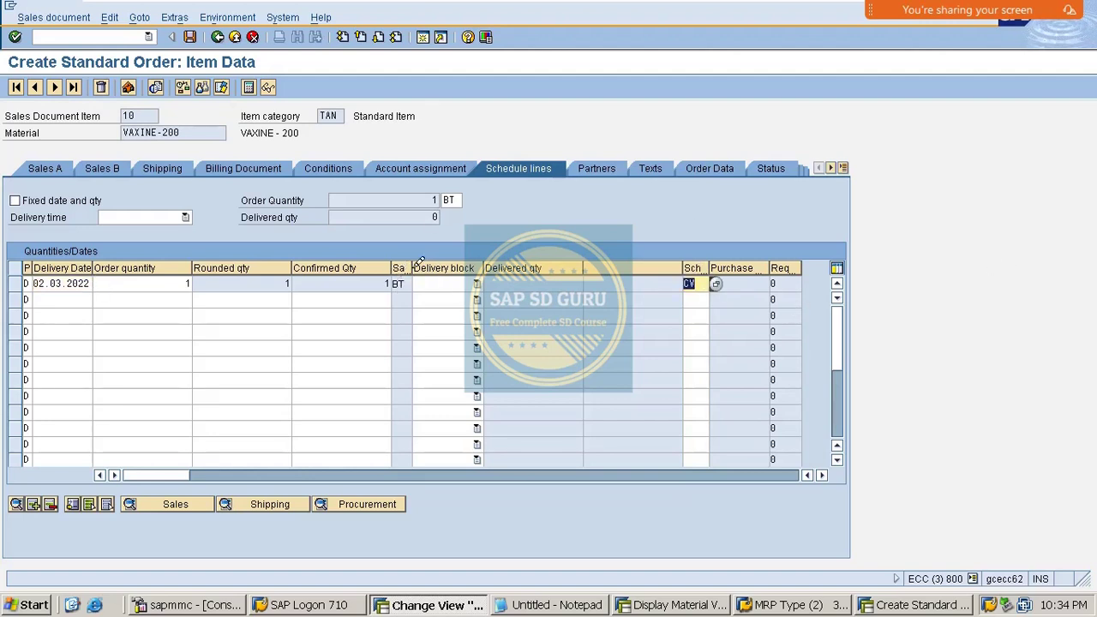
{"action": "left_click", "coordinate": [706, 283]}
{"action": "double_click", "coordinate": [703, 282]}
{"action": "type", "text": "CX"}
{"action": "key", "text": "Return"}
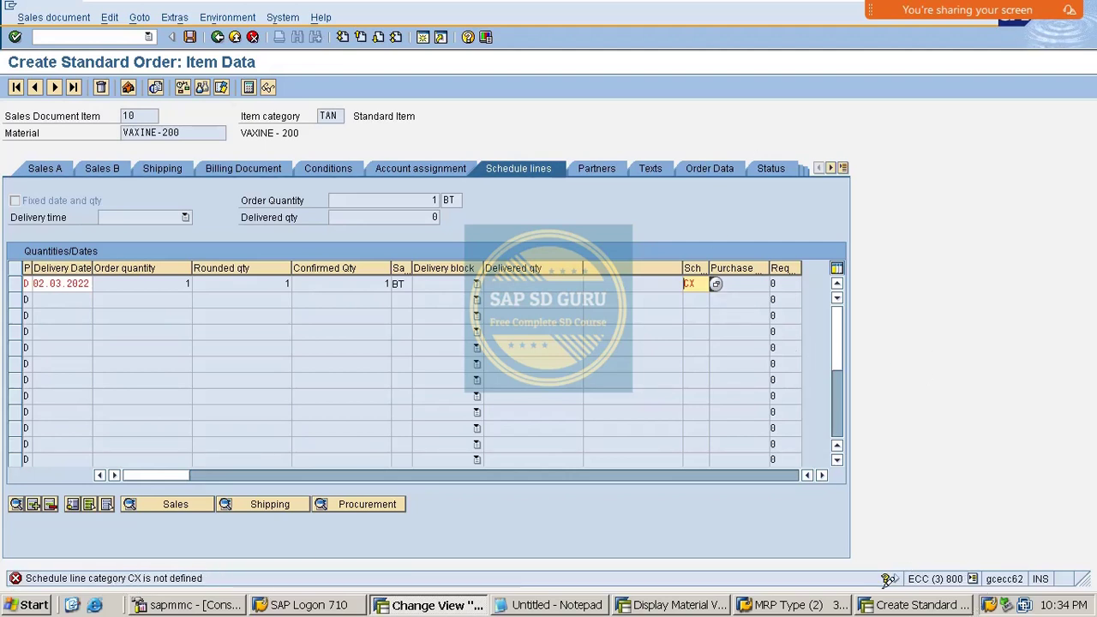
Replace schedule line category CX with CV in the item's schedule line.
{"action": "left_click", "coordinate": [910, 604]}
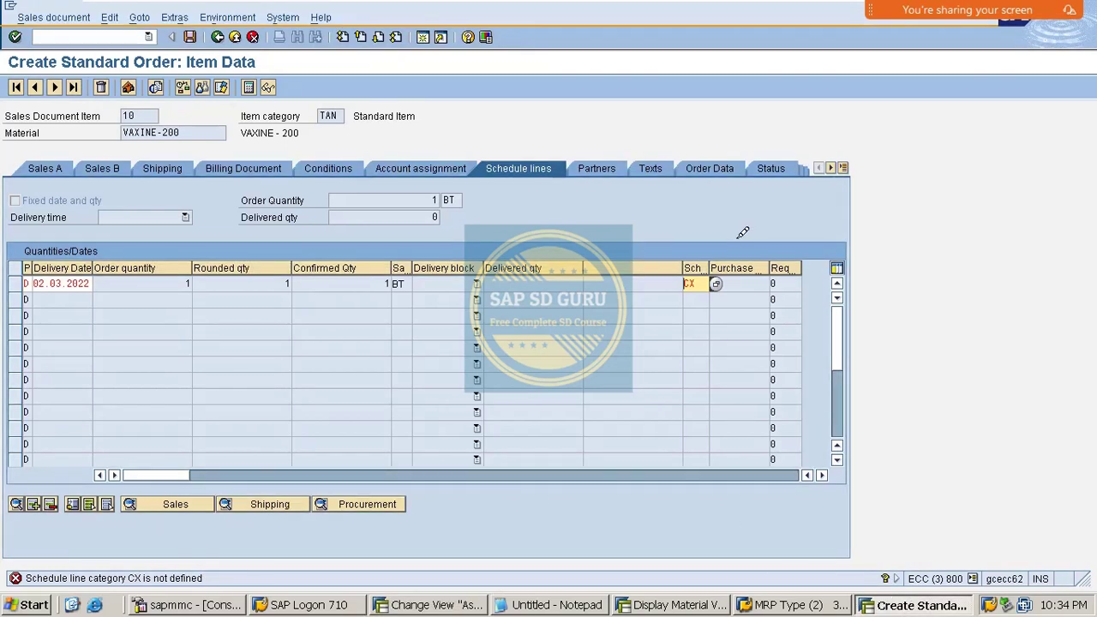
{"action": "double_click", "coordinate": [696, 284]}
{"action": "type", "text": "CV"}
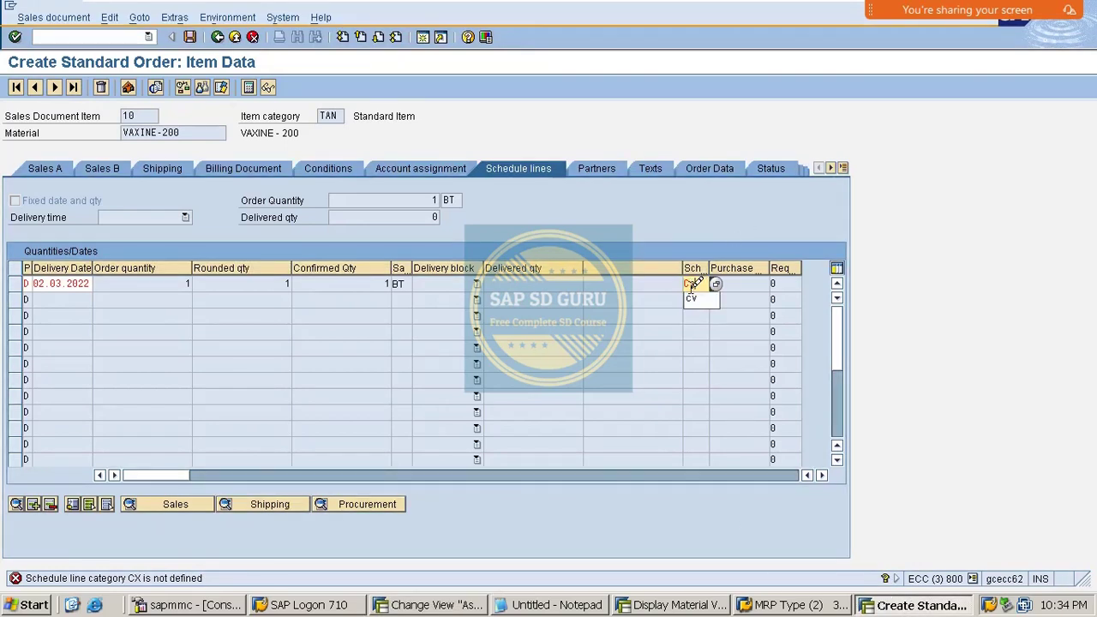
{"action": "key", "text": "Return"}
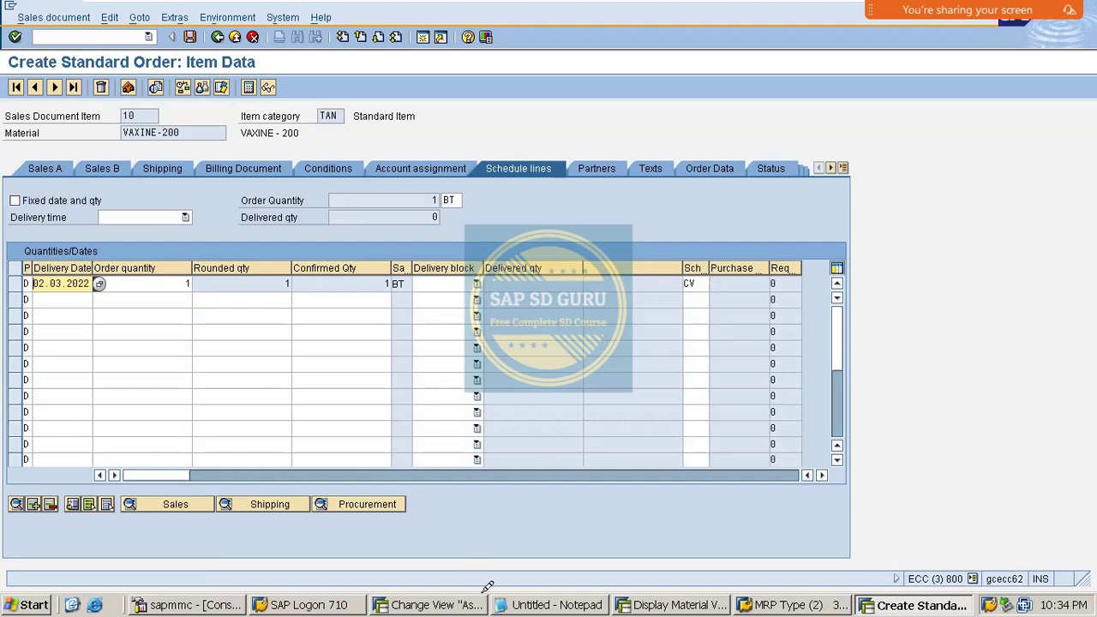
Close the MRP type value list and review the default and manual schedule line categories assigned to TAN with PD.
{"action": "left_click", "coordinate": [712, 604]}
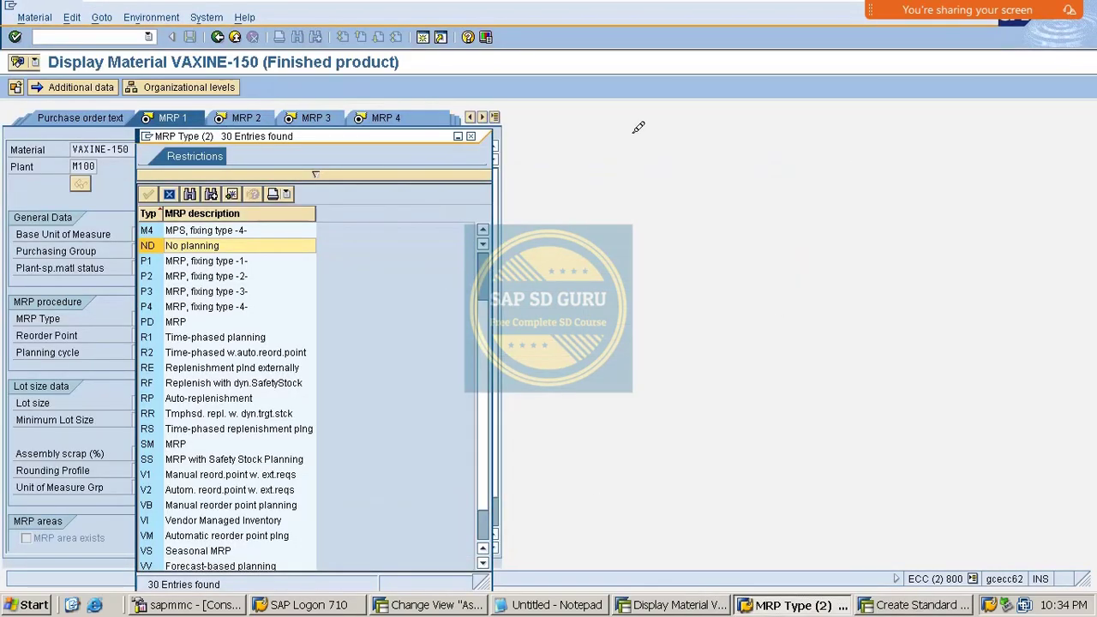
{"action": "left_click", "coordinate": [471, 136]}
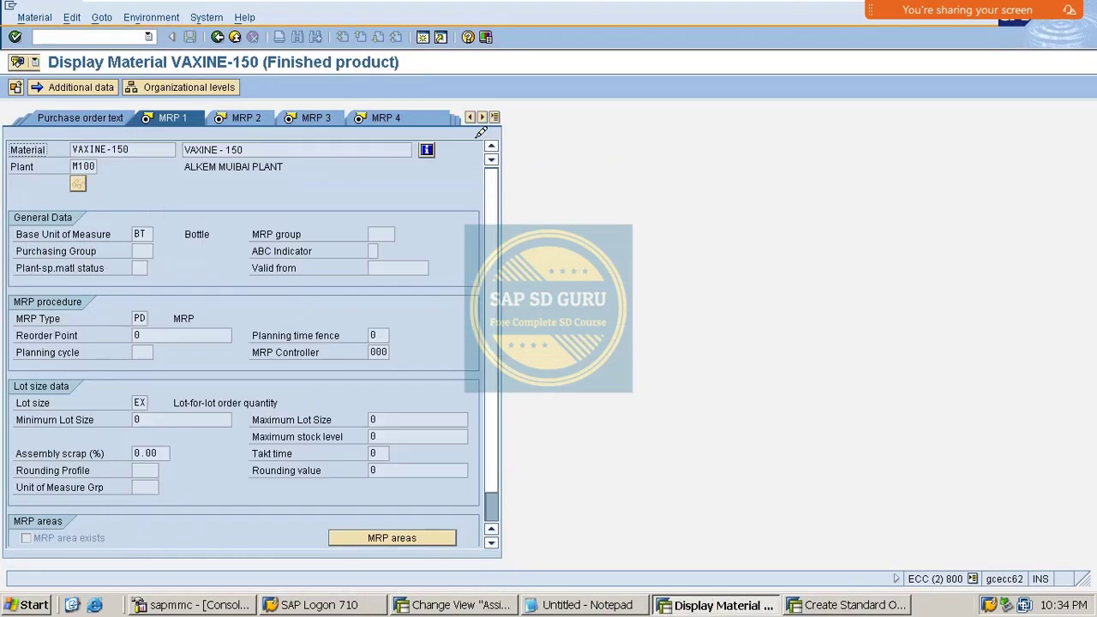
{"action": "left_click", "coordinate": [454, 604]}
{"action": "double_click", "coordinate": [163, 132]}
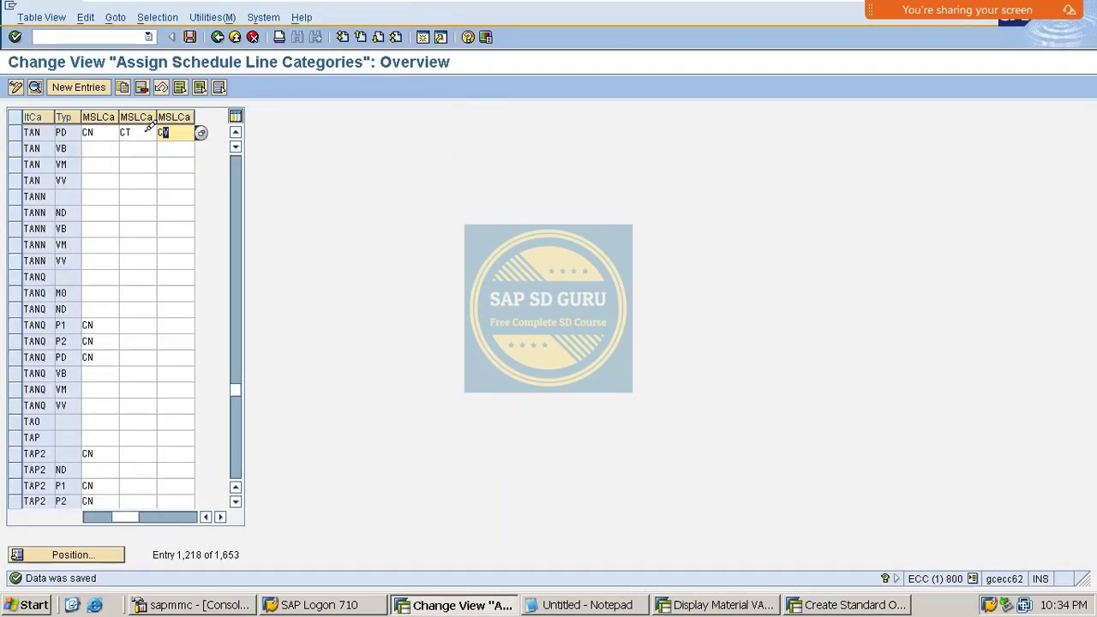
{"action": "left_click", "coordinate": [136, 132]}
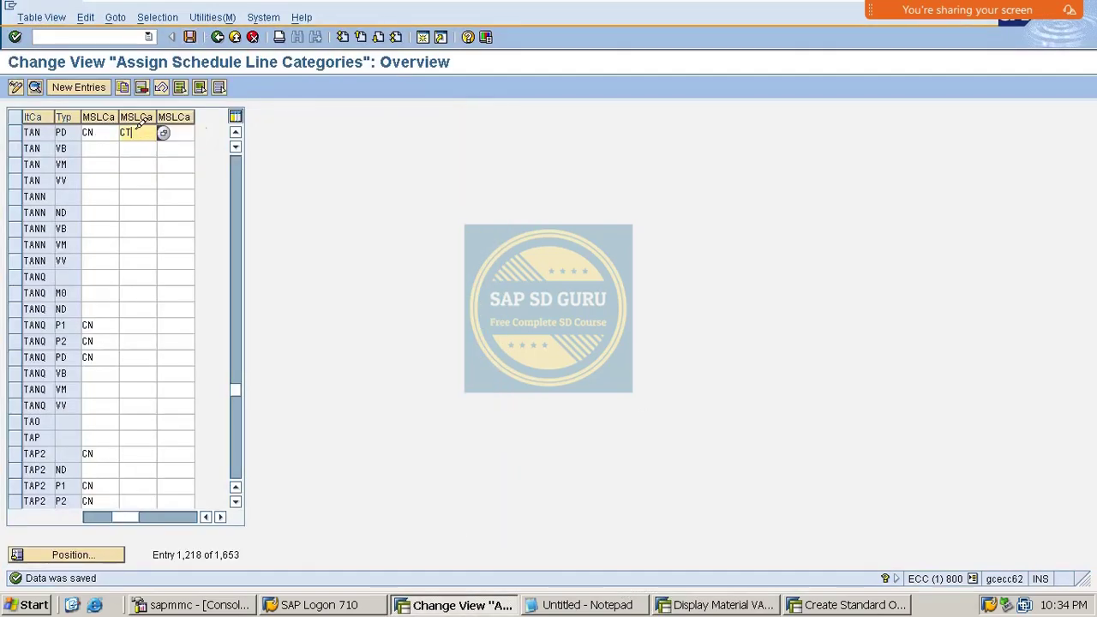
{"action": "double_click", "coordinate": [131, 132]}
{"action": "key", "text": "Delete"}
{"action": "double_click", "coordinate": [89, 132]}
{"action": "left_click", "coordinate": [142, 131]}
{"action": "type", "text": "CT"}
{"action": "double_click", "coordinate": [185, 130]}
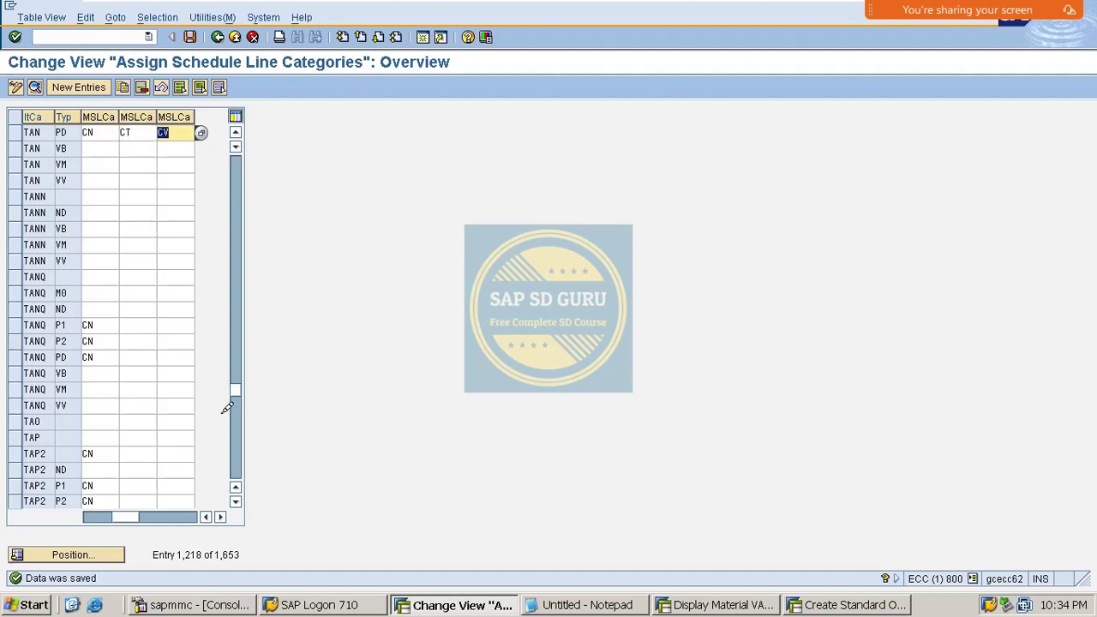
{"action": "left_click_drag", "start_coordinate": [137, 517], "coordinate": [108, 517]}
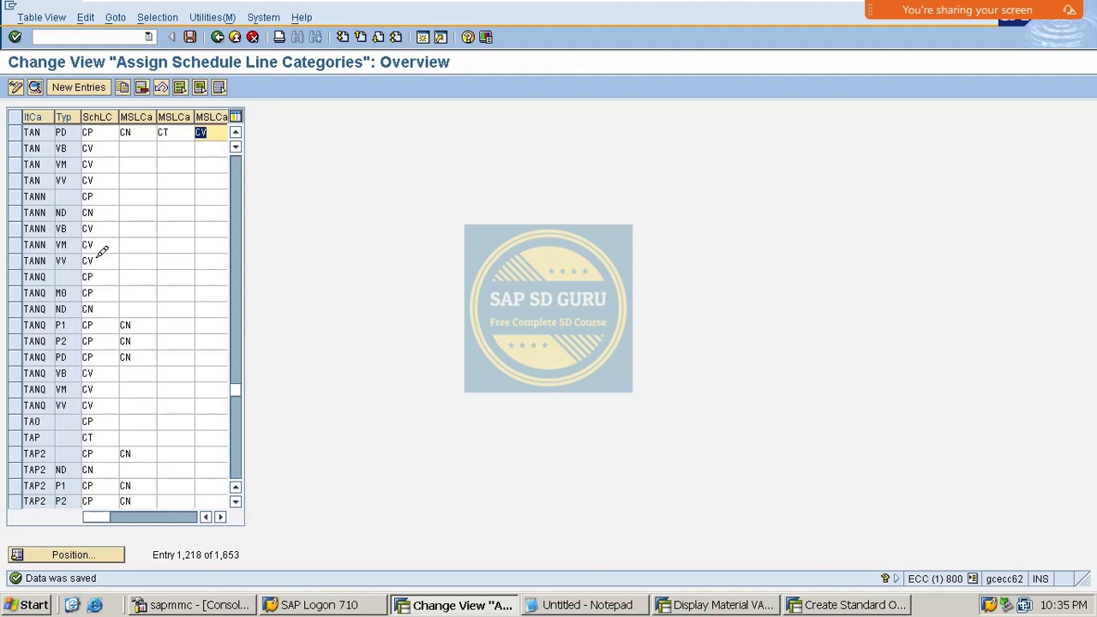
Open the item category assignment table with transaction VOV4 in a new session.
{"action": "left_click", "coordinate": [94, 34]}
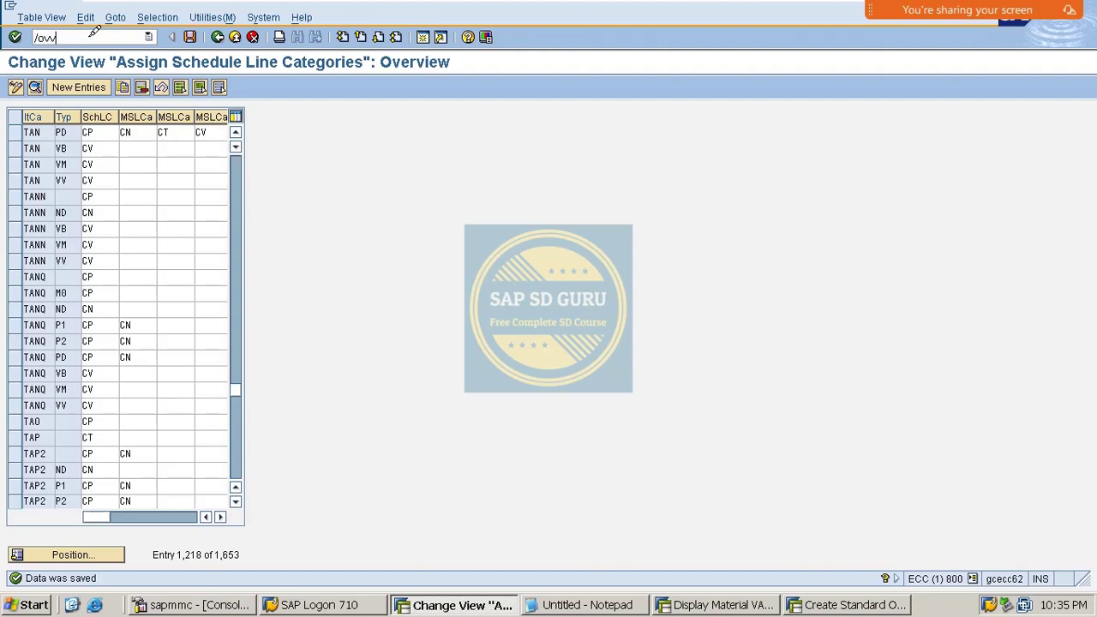
{"action": "type", "text": "/ov0v4"}
{"action": "key", "text": "Return"}
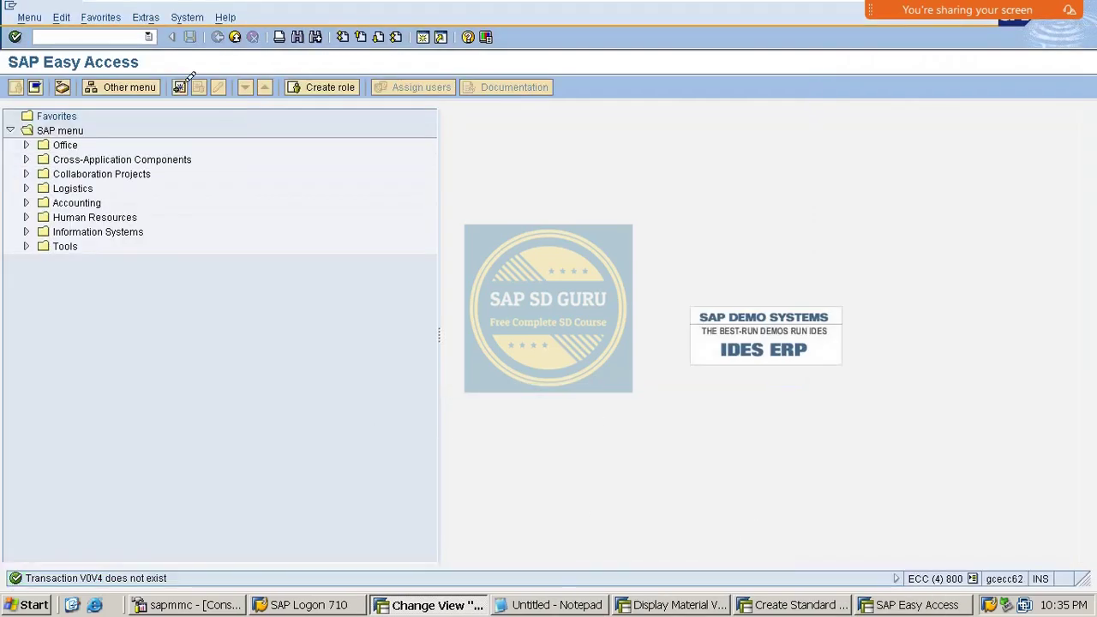
{"action": "type", "text": "vov4"}
{"action": "key", "text": "Return"}
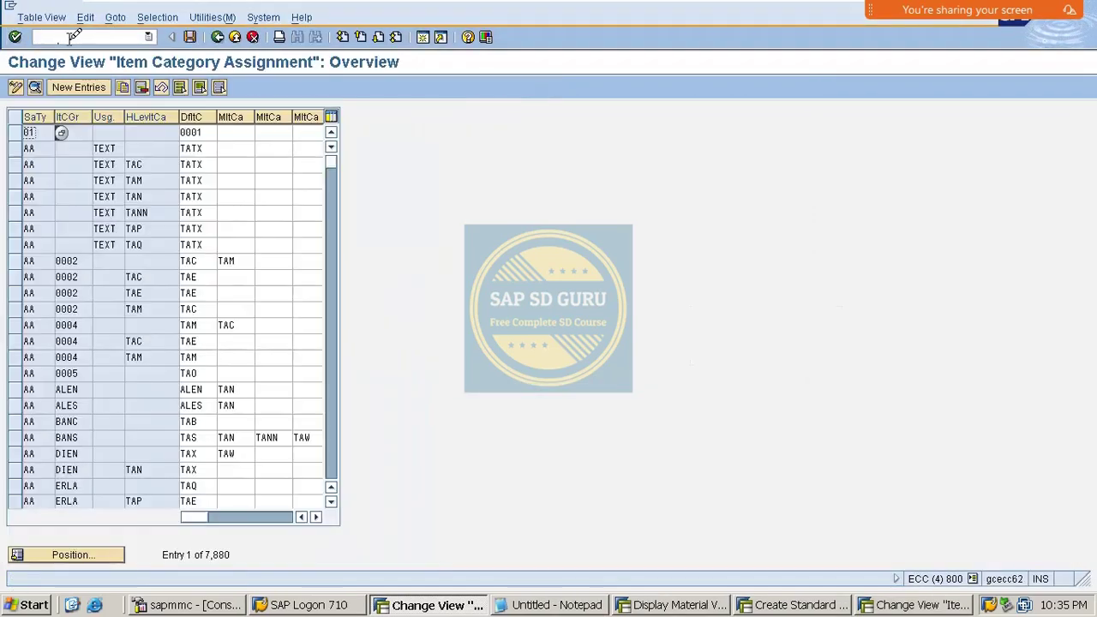
Examine the default and manual item category columns of the item category assignment table.
{"action": "left_click", "coordinate": [315, 516]}
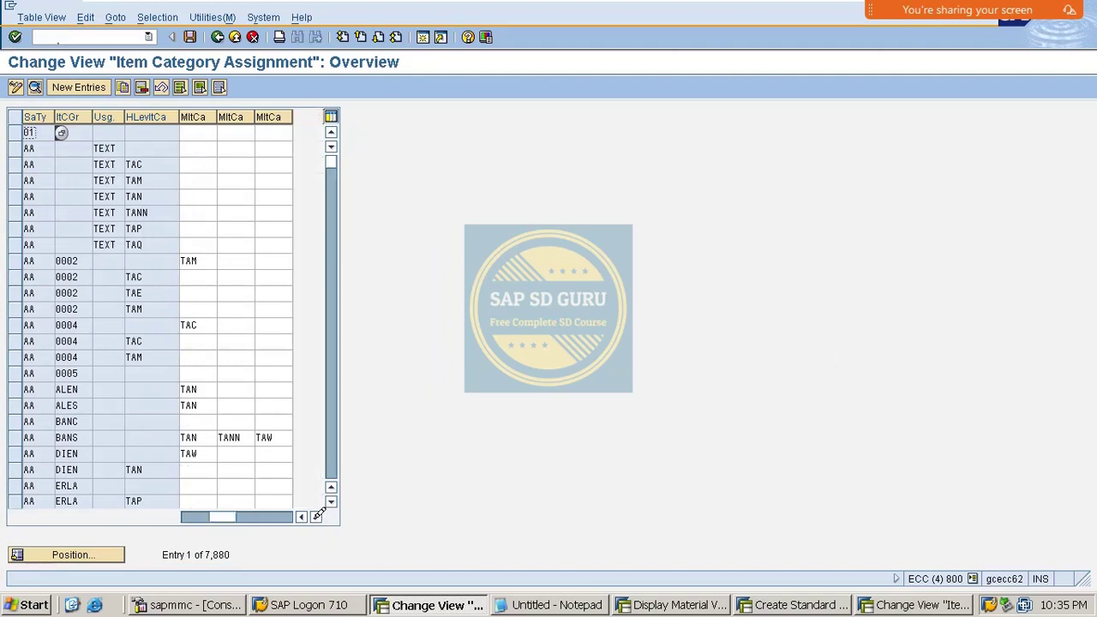
{"action": "left_click", "coordinate": [315, 516]}
{"action": "left_click", "coordinate": [316, 517]}
{"action": "left_click_drag", "start_coordinate": [289, 517], "coordinate": [155, 506]}
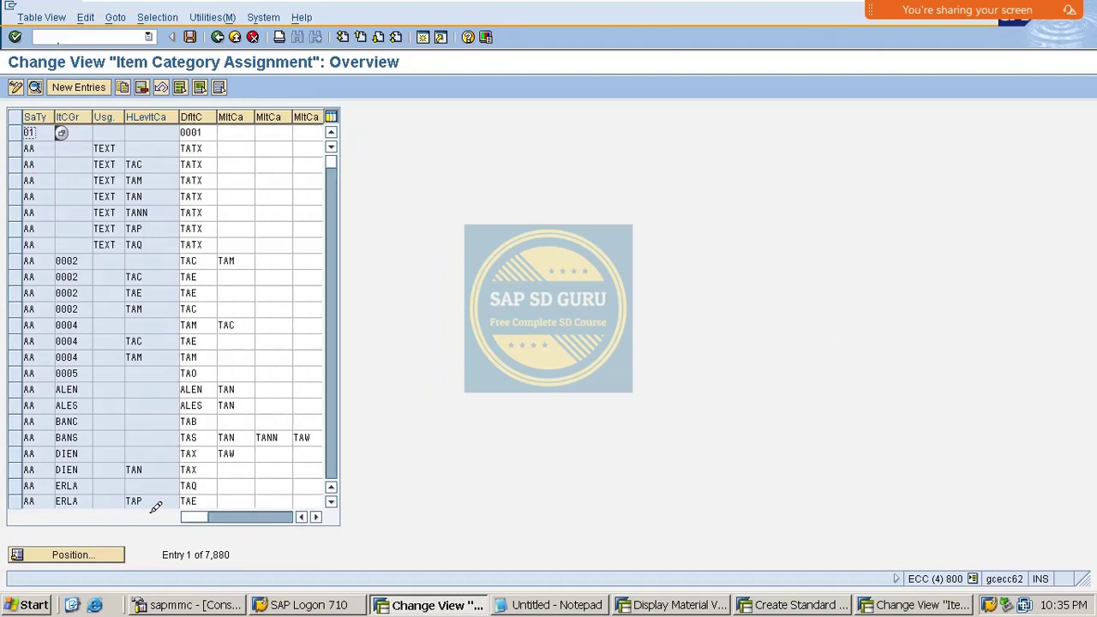
{"action": "left_click", "coordinate": [249, 132]}
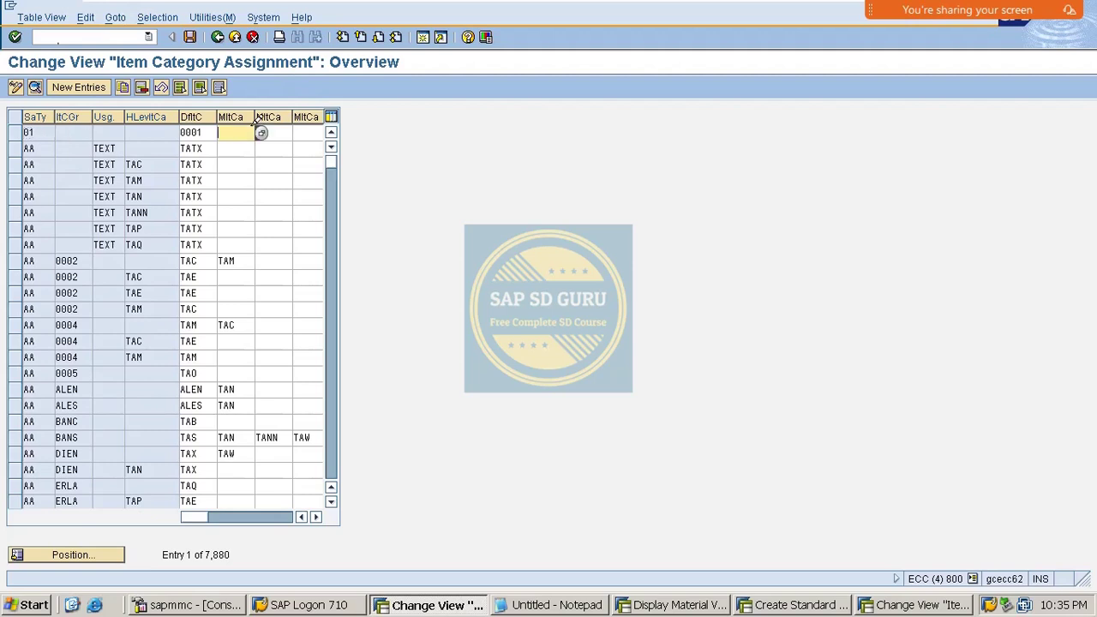